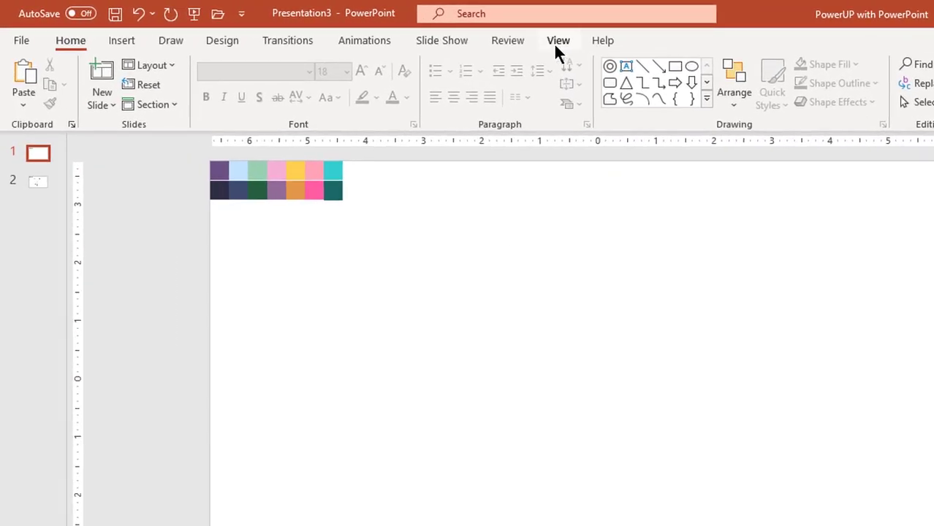
- Show the centre guides and give the slide background a radial gradient from the centre
{"action": "left_click", "coordinate": [556, 42]}
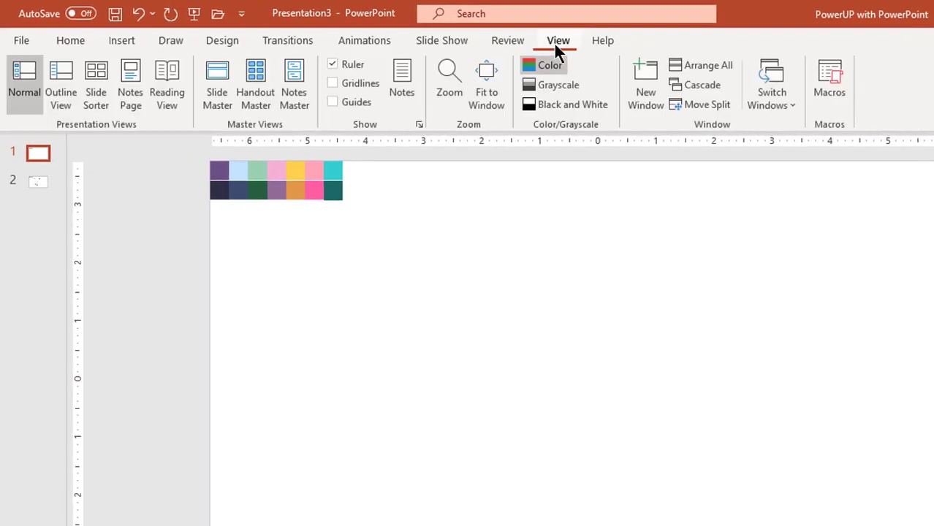
{"action": "left_click", "coordinate": [350, 103]}
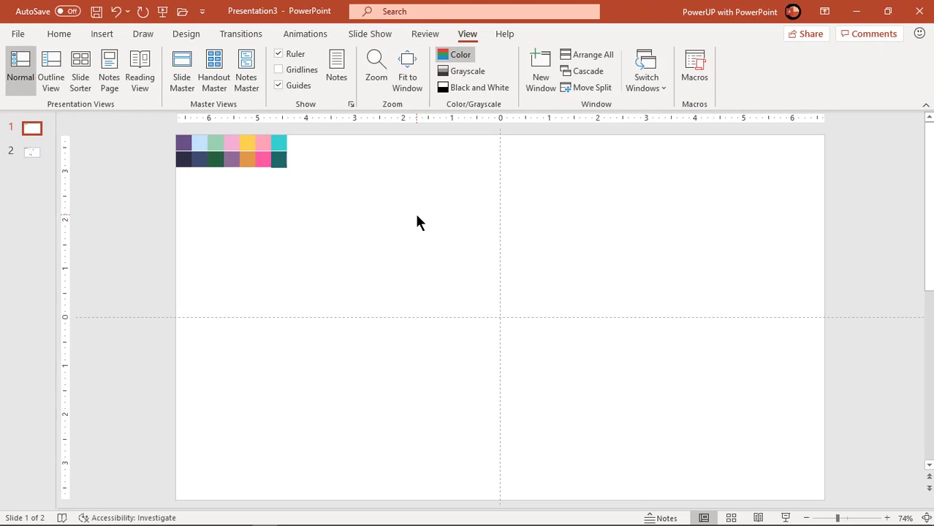
{"action": "right_click", "coordinate": [416, 222]}
{"action": "left_click", "coordinate": [450, 350]}
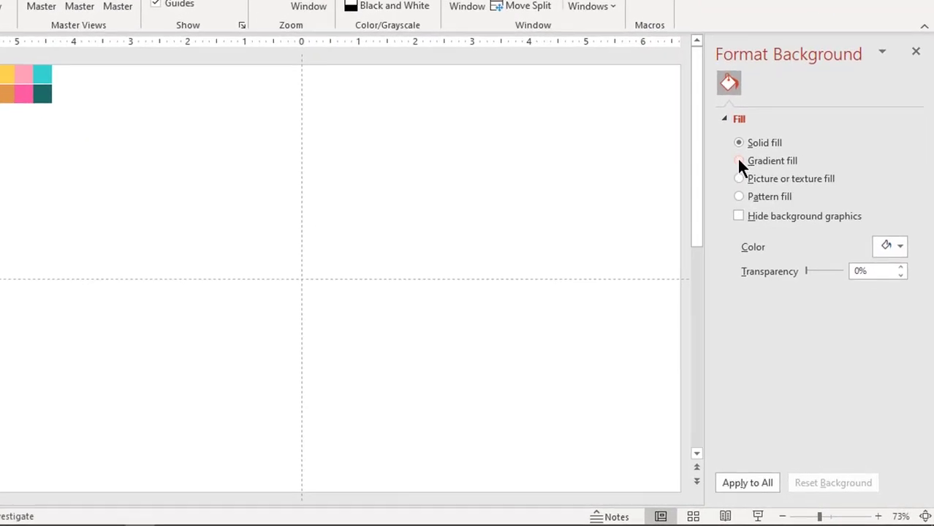
{"action": "left_click", "coordinate": [739, 161]}
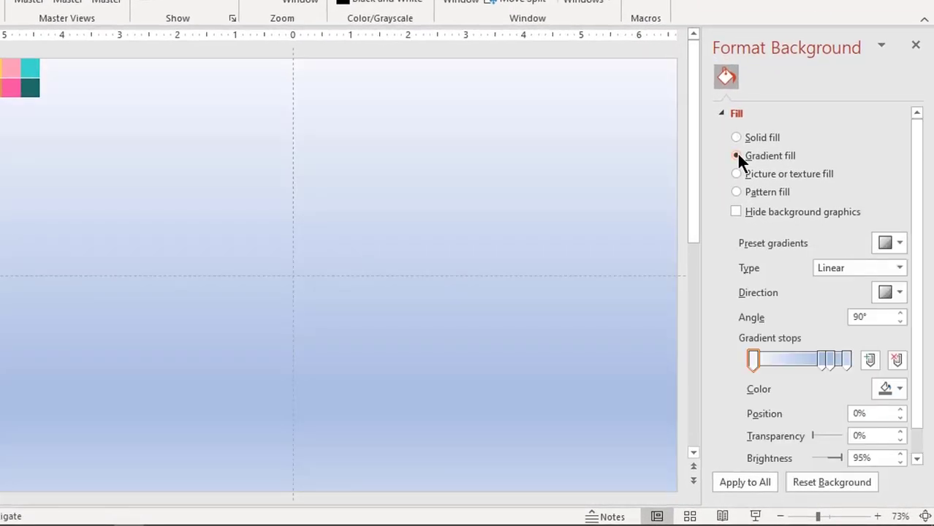
{"action": "left_click", "coordinate": [897, 268]}
{"action": "left_click", "coordinate": [834, 299]}
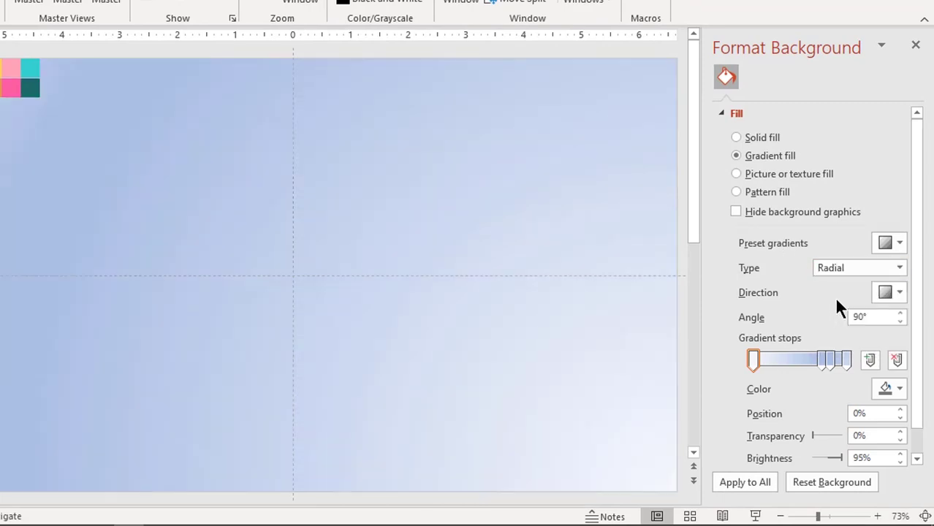
{"action": "left_click", "coordinate": [881, 294]}
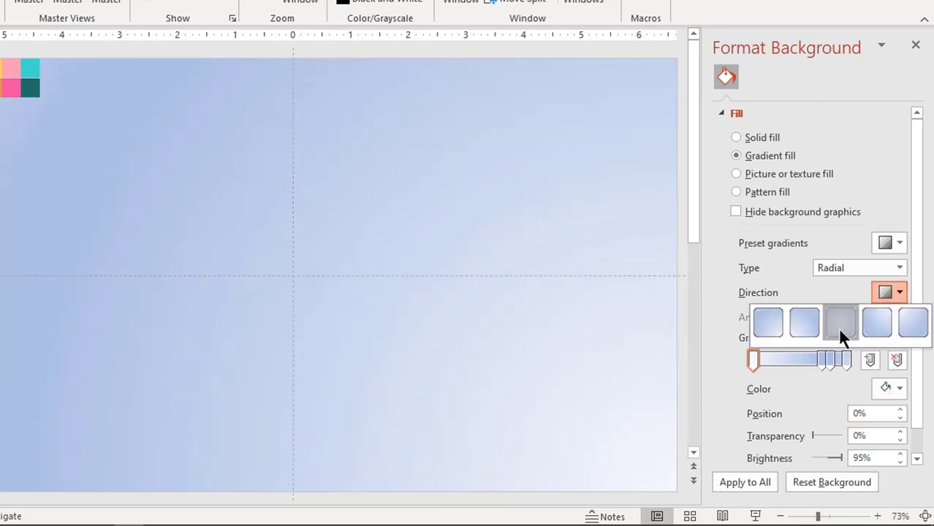
{"action": "left_click", "coordinate": [840, 329]}
- Reduce the gradient to two stops: sampled purple at the centre, dark navy at the edges
{"action": "left_click", "coordinate": [847, 358]}
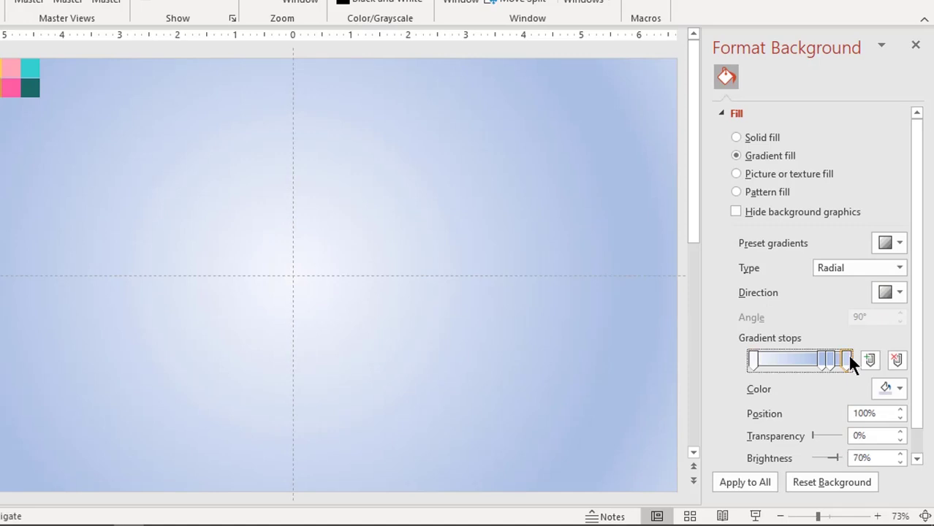
{"action": "left_click", "coordinate": [896, 360]}
{"action": "left_click", "coordinate": [896, 360]}
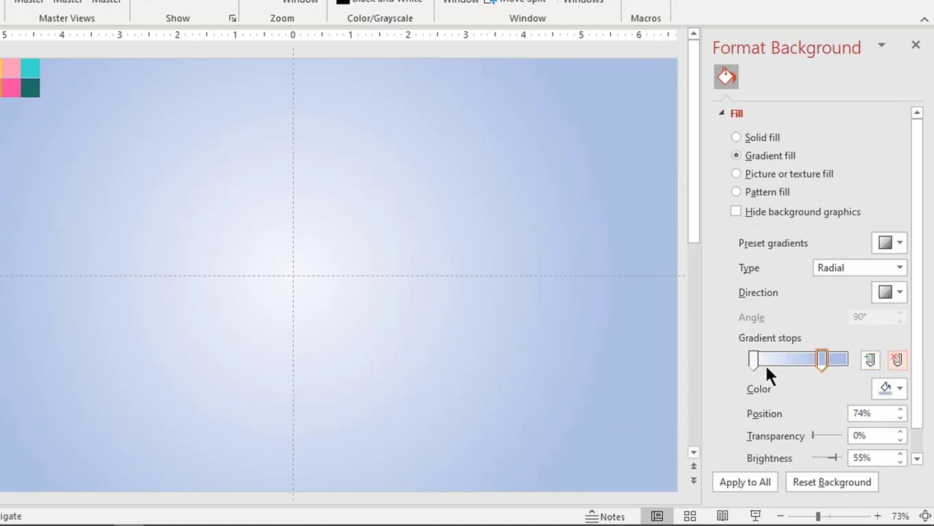
{"action": "left_click", "coordinate": [753, 360]}
{"action": "left_click", "coordinate": [888, 388]}
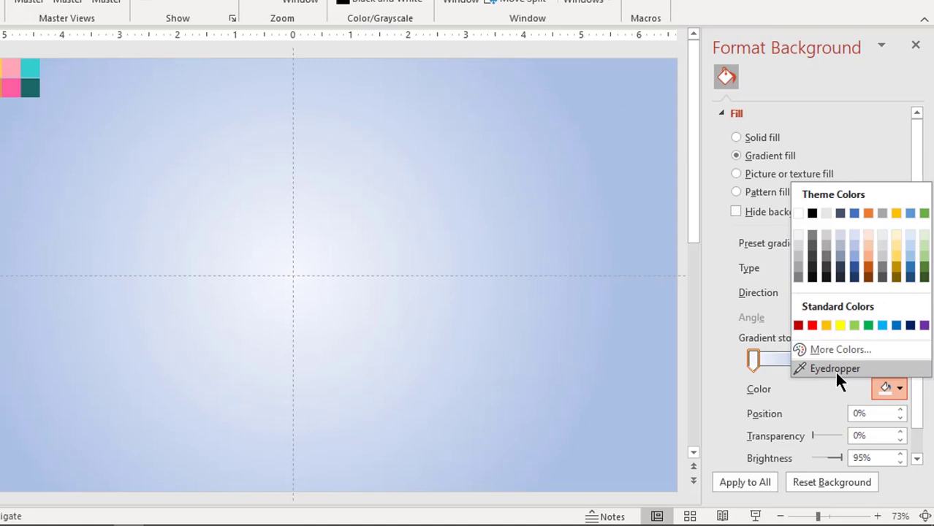
{"action": "left_click", "coordinate": [829, 370]}
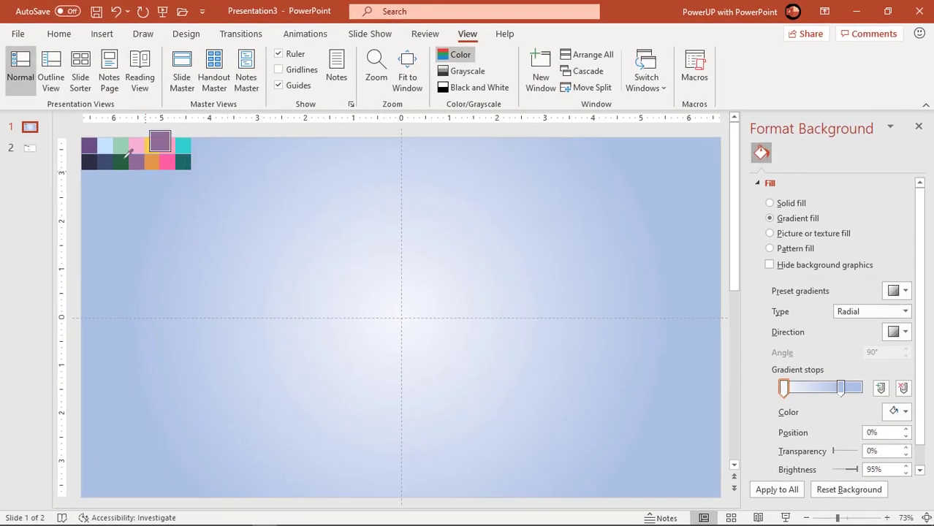
{"action": "left_click", "coordinate": [95, 146]}
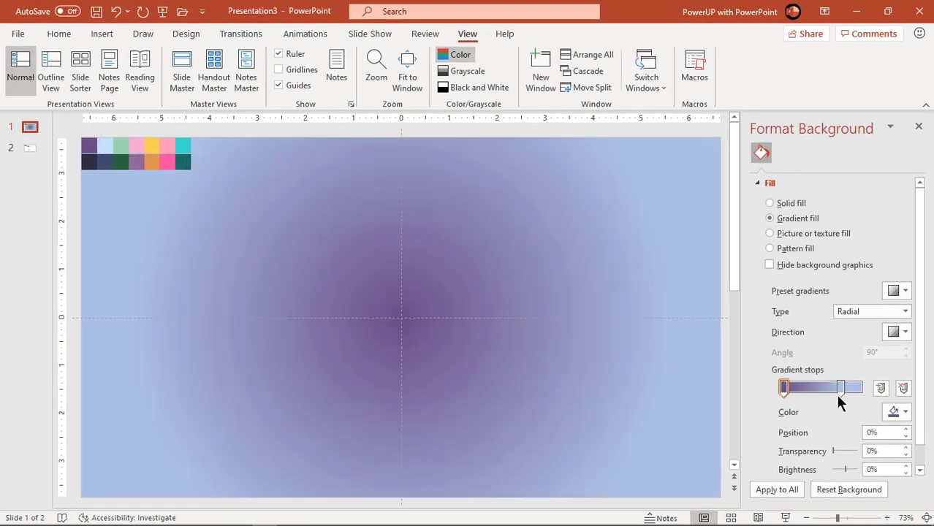
{"action": "left_click", "coordinate": [899, 414]}
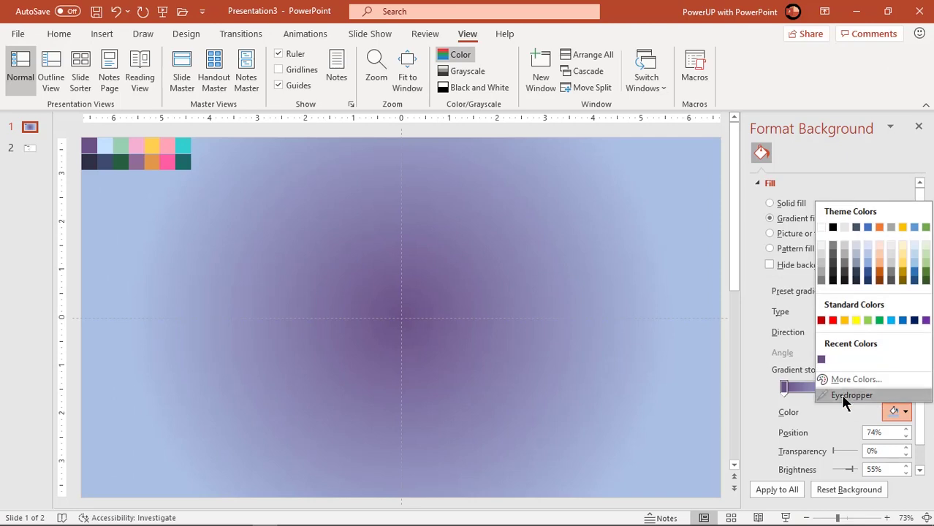
{"action": "left_click", "coordinate": [842, 394]}
{"action": "left_click", "coordinate": [95, 160]}
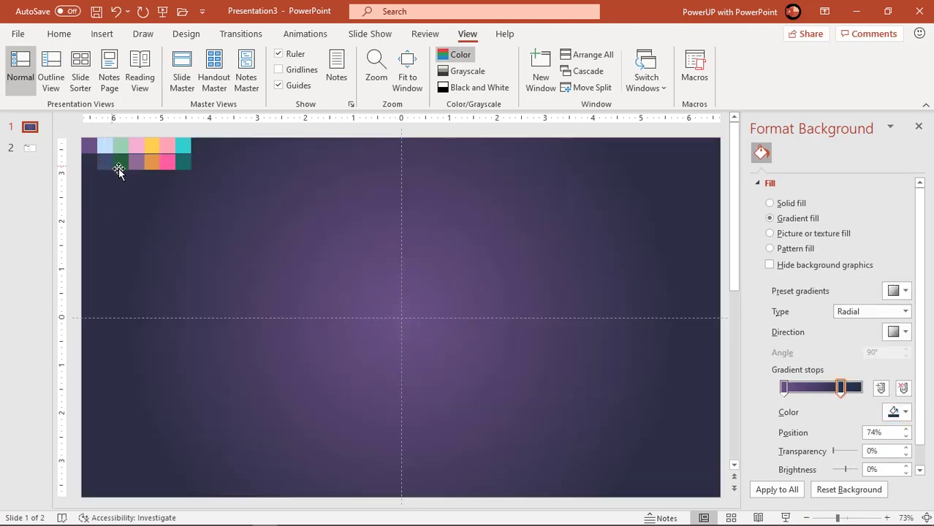
{"action": "left_click", "coordinate": [919, 128]}
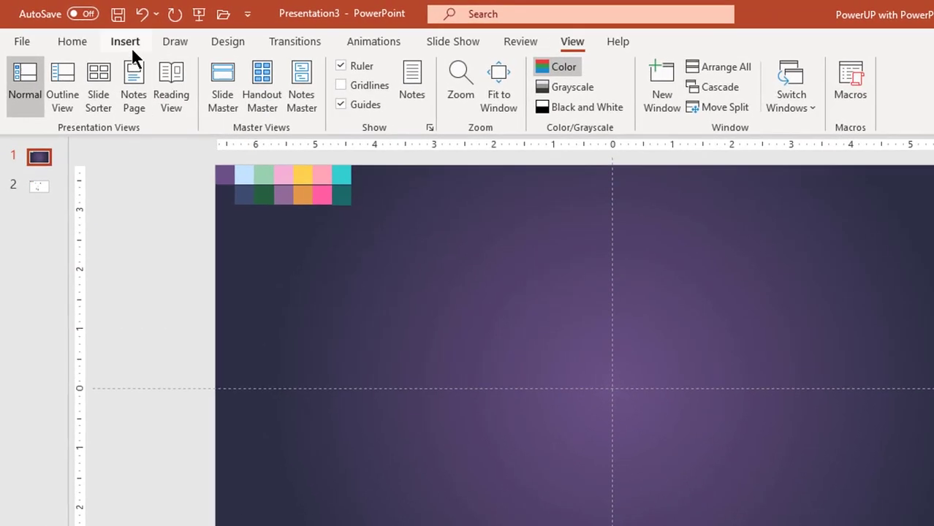
- Draw a thin-walled hollow circle near the top centre of the slide
{"action": "left_click", "coordinate": [102, 33]}
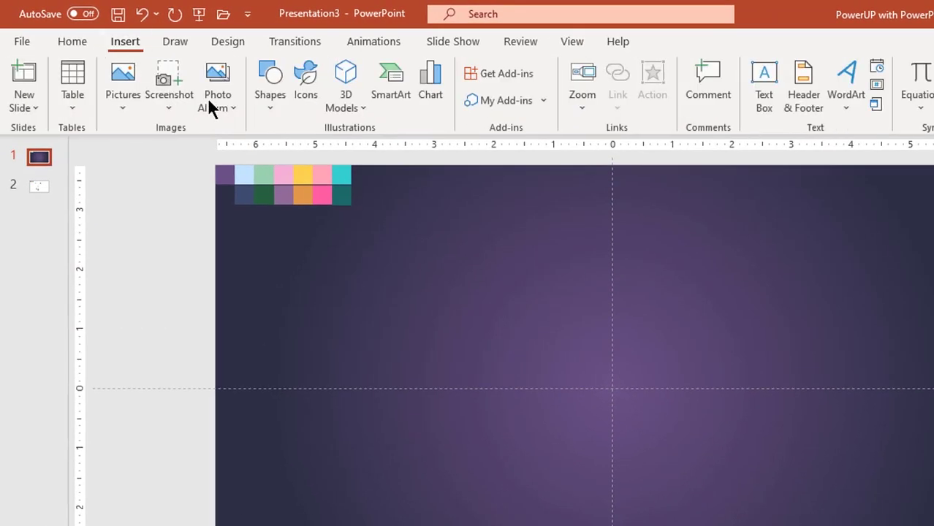
{"action": "left_click", "coordinate": [271, 105]}
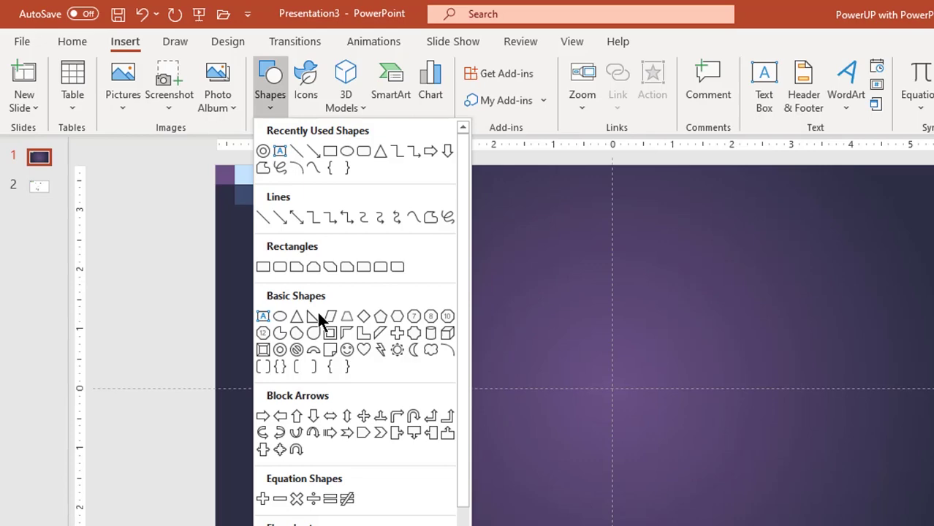
{"action": "left_click", "coordinate": [280, 348]}
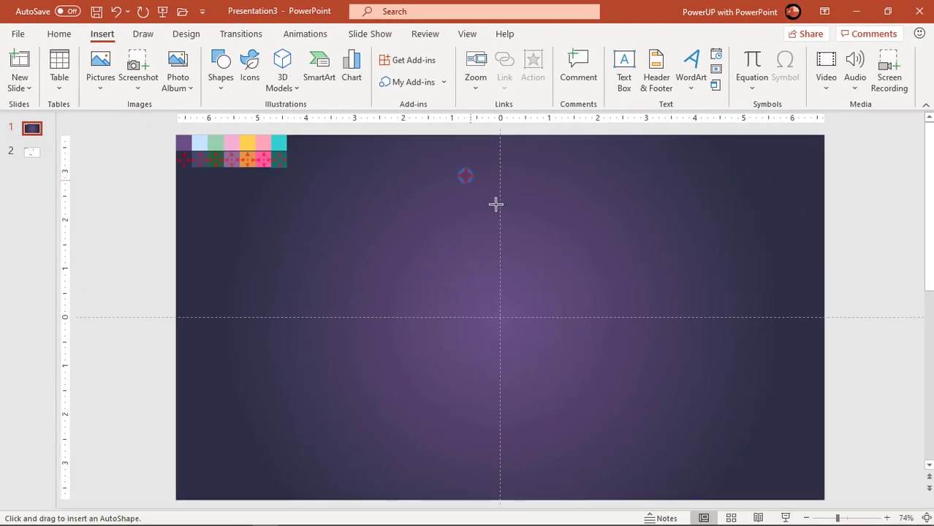
{"action": "left_click_drag", "start_coordinate": [496, 204], "coordinate": [546, 237]}
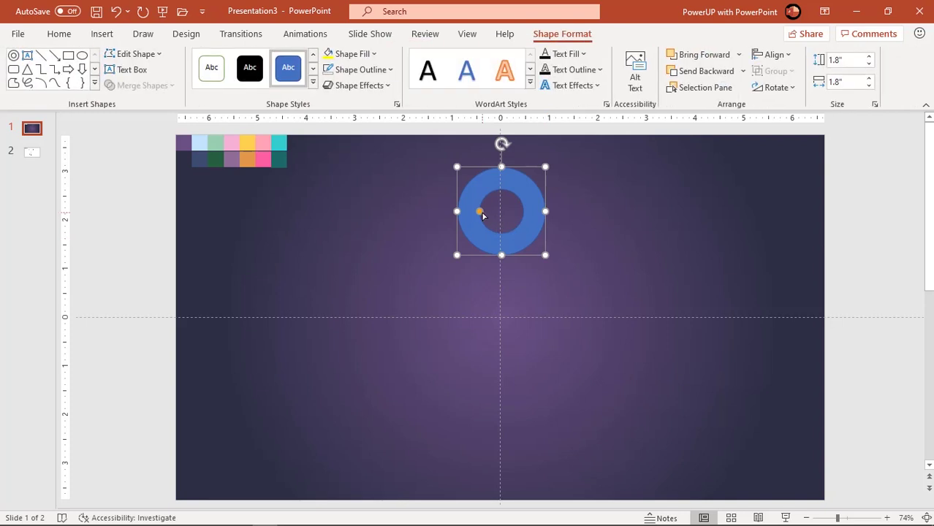
{"action": "left_click_drag", "start_coordinate": [480, 213], "coordinate": [475, 216]}
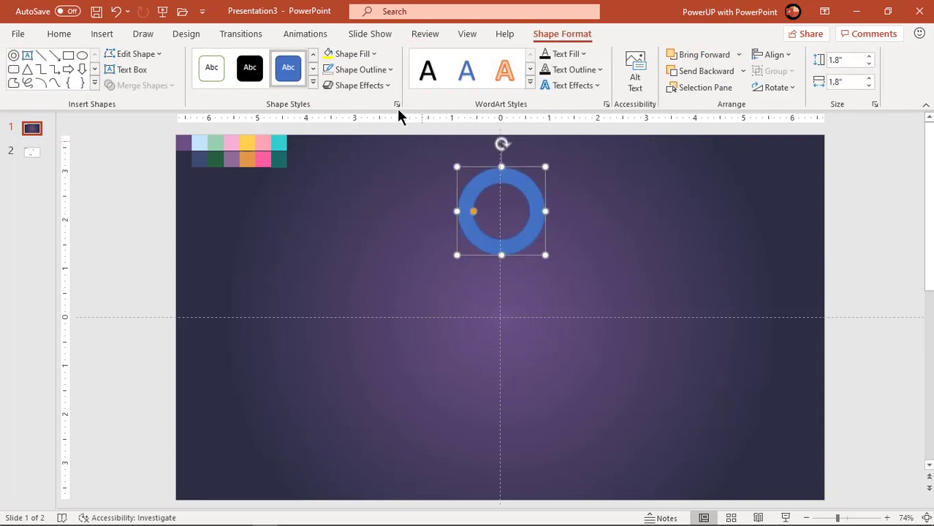
- Remove the ring's outline and fill it yellow at 40% transparency
{"action": "left_click", "coordinate": [377, 70]}
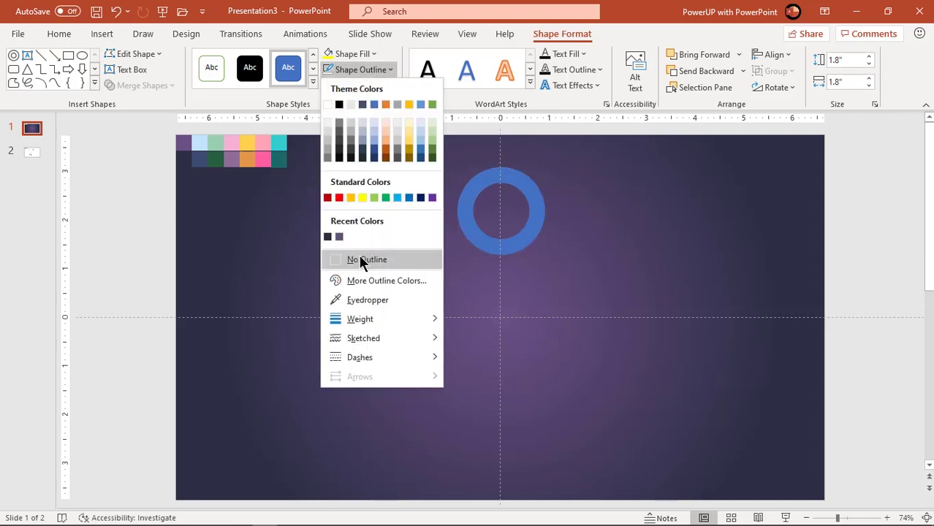
{"action": "left_click", "coordinate": [360, 259]}
{"action": "left_click_drag", "start_coordinate": [521, 238], "coordinate": [519, 237]}
{"action": "left_click", "coordinate": [354, 55]}
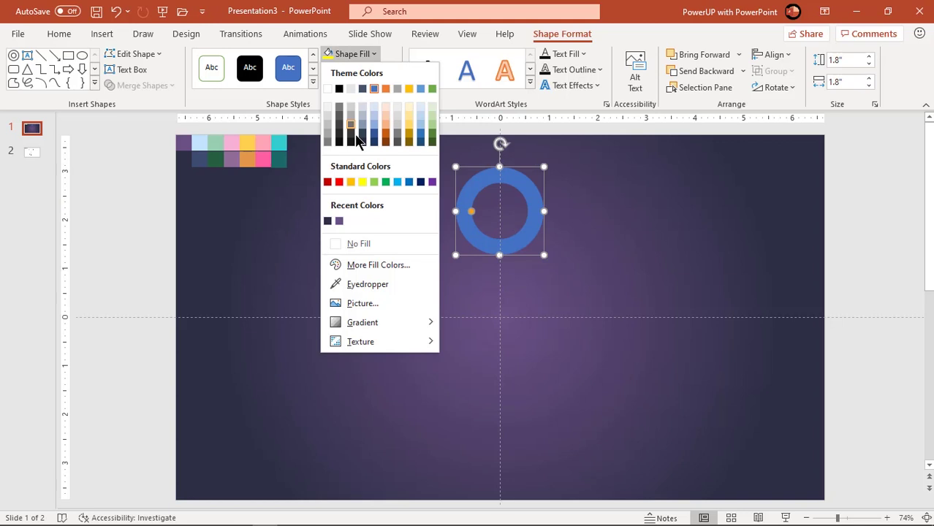
{"action": "left_click", "coordinate": [362, 182]}
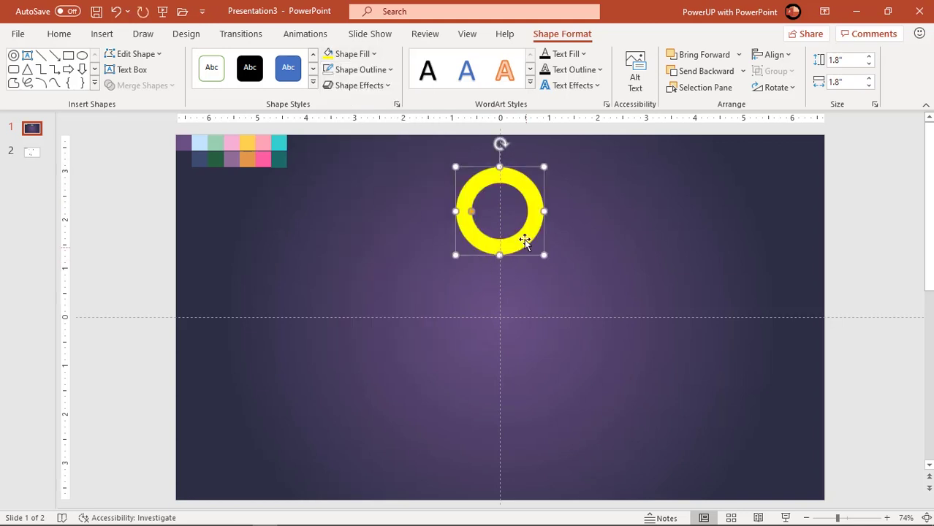
{"action": "right_click", "coordinate": [525, 242]}
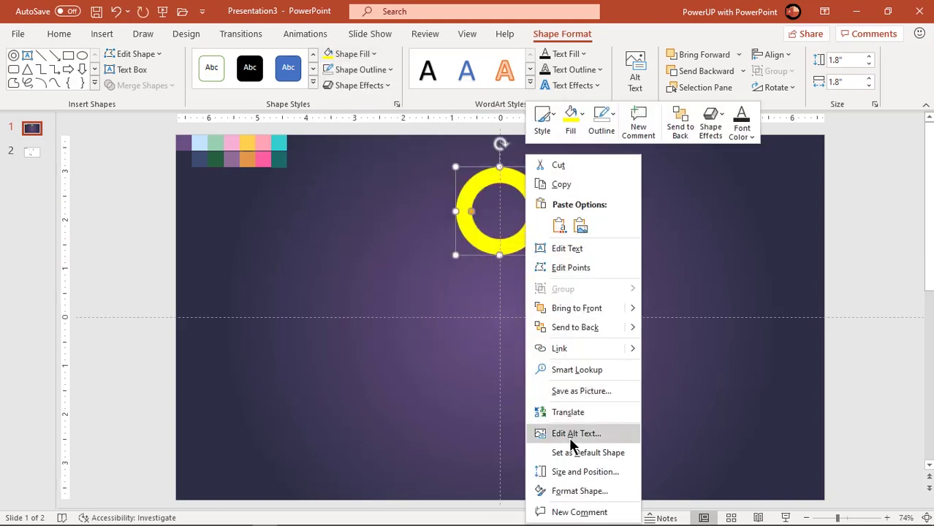
{"action": "left_click", "coordinate": [574, 490]}
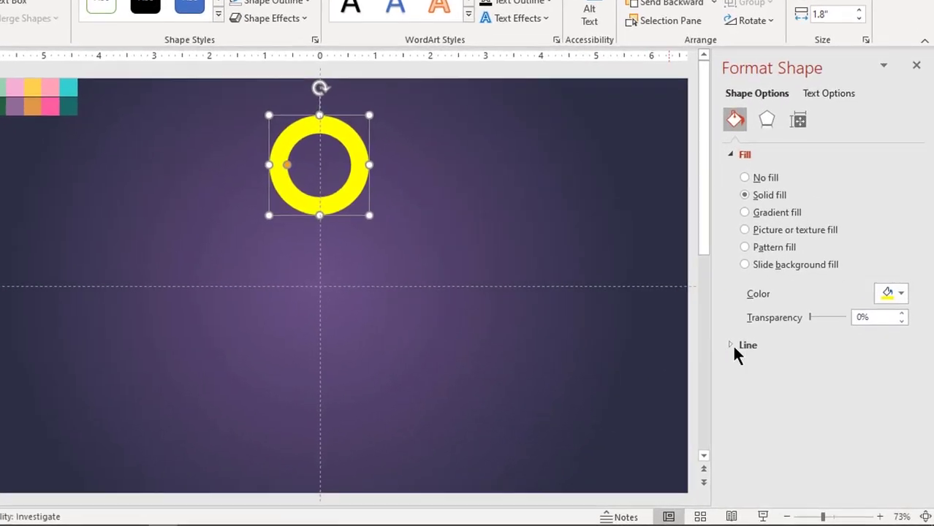
{"action": "left_click_drag", "start_coordinate": [801, 305], "coordinate": [817, 304]}
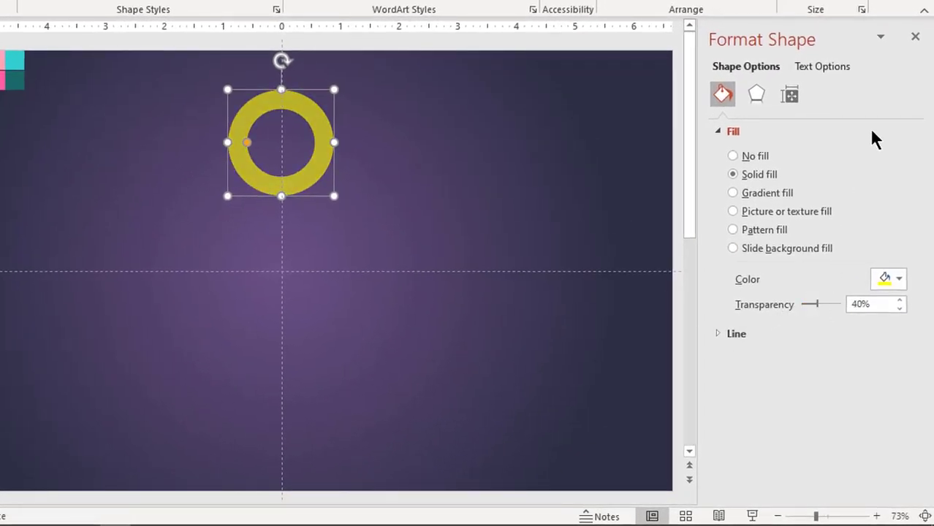
{"action": "left_click", "coordinate": [915, 38]}
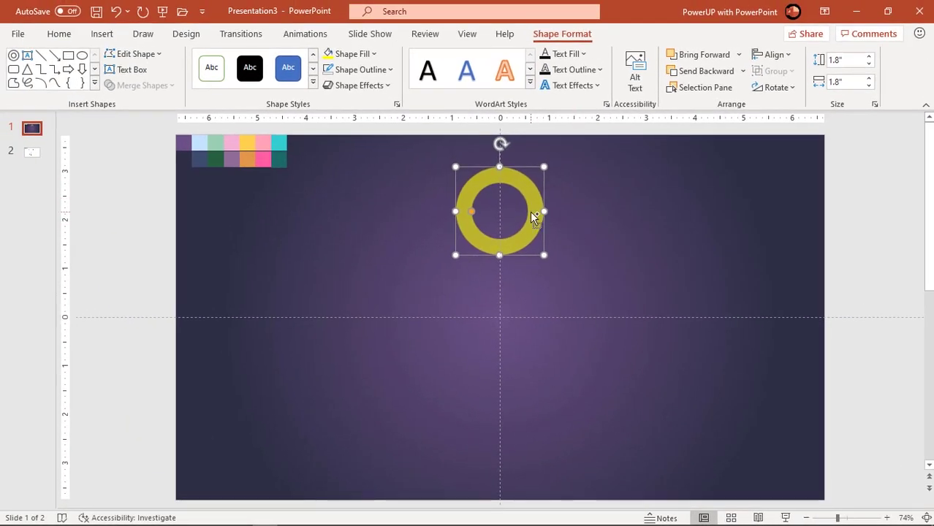
{"action": "scroll", "coordinate": [530, 212], "scroll_direction": "up", "scroll_amount": 3}
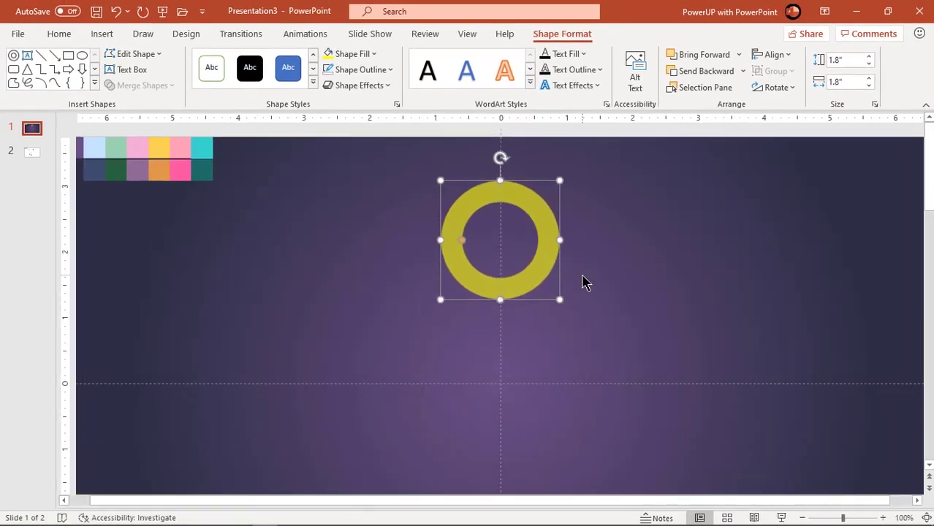
- Duplicate the yellow ring, offsetting the copy down and to the right
{"action": "left_click_drag", "start_coordinate": [542, 275], "coordinate": [560, 370]}
{"action": "scroll", "coordinate": [527, 271], "scroll_direction": "up", "scroll_amount": 15, "text": "ctrl"}
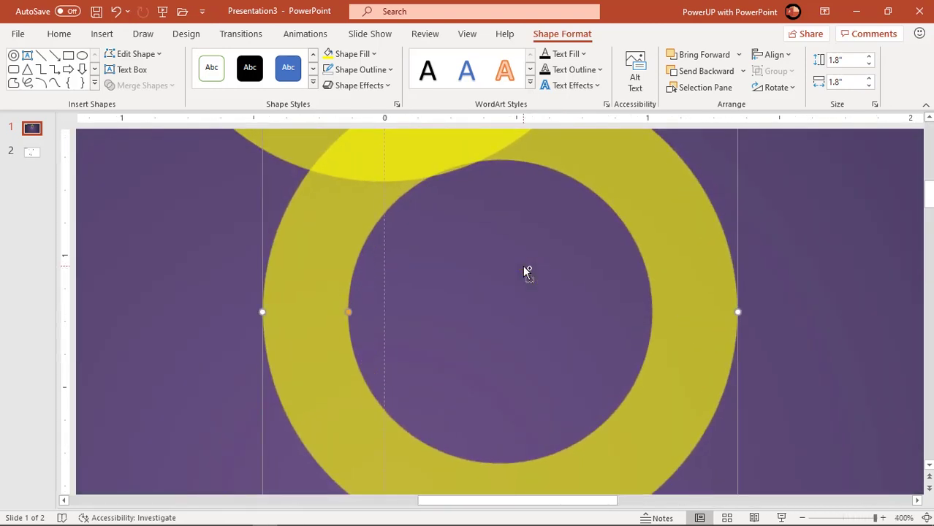
{"action": "scroll", "coordinate": [528, 272], "scroll_direction": "up", "scroll_amount": 3}
{"action": "key", "text": "ctrl+Down"}
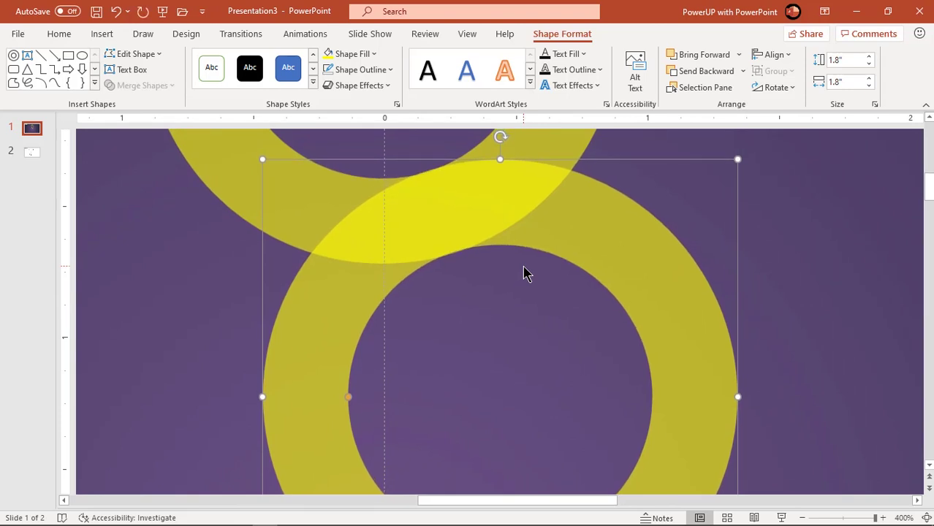
{"action": "scroll", "coordinate": [524, 272], "scroll_direction": "down", "scroll_amount": 10}
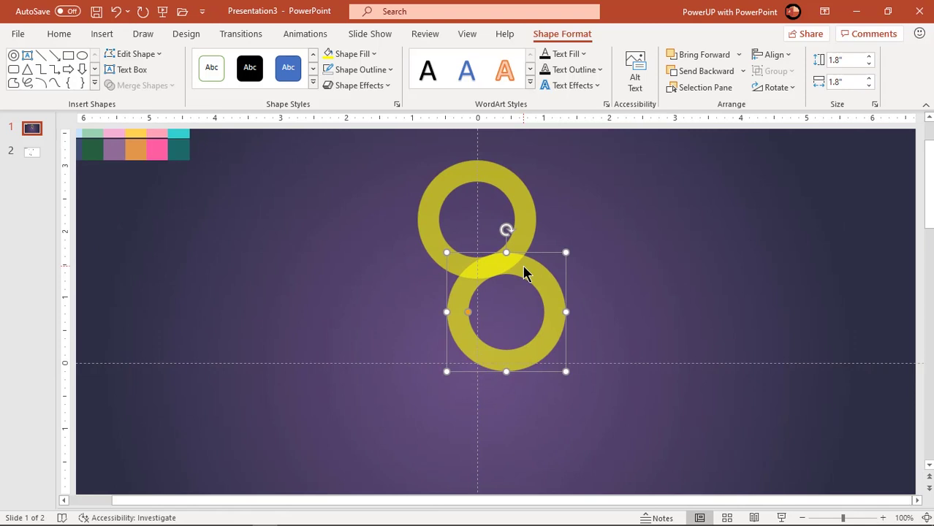
{"action": "scroll", "coordinate": [525, 271], "scroll_direction": "down", "scroll_amount": 2}
- Copy the top ring down to make a third ring below the middle one
{"action": "left_click", "coordinate": [617, 253]}
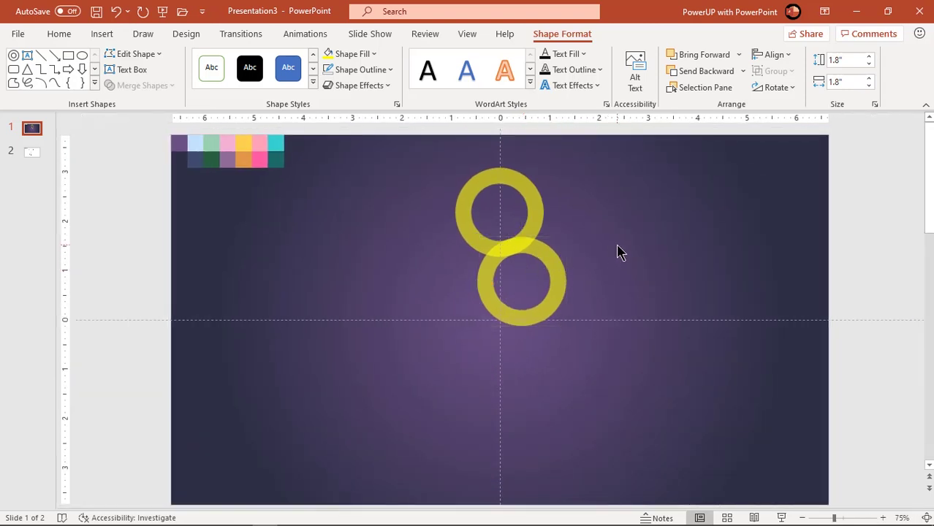
{"action": "left_click", "coordinate": [535, 217]}
{"action": "left_click_drag", "start_coordinate": [532, 224], "coordinate": [530, 351]}
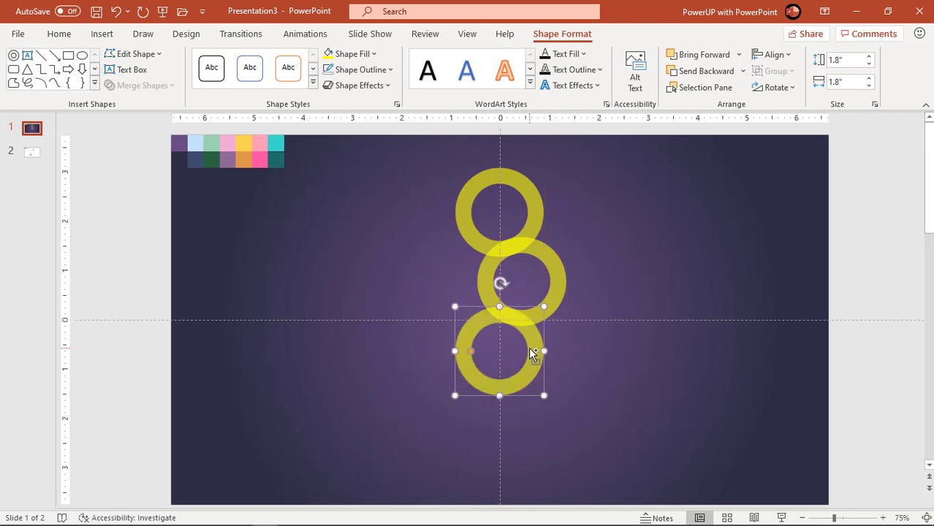
{"action": "left_click", "coordinate": [597, 371]}
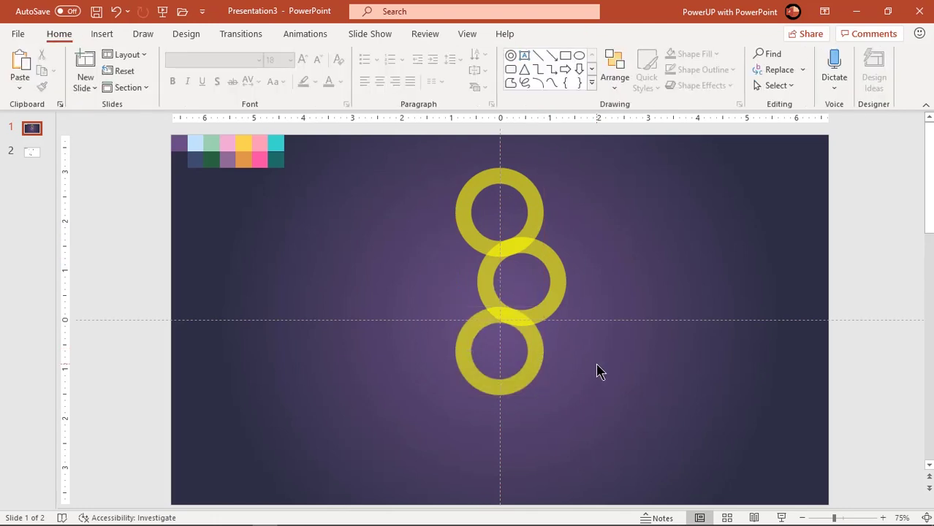
- Fragment the three overlapping rings and pull their inner circles out to the left
{"action": "left_click_drag", "start_coordinate": [625, 423], "coordinate": [402, 157]}
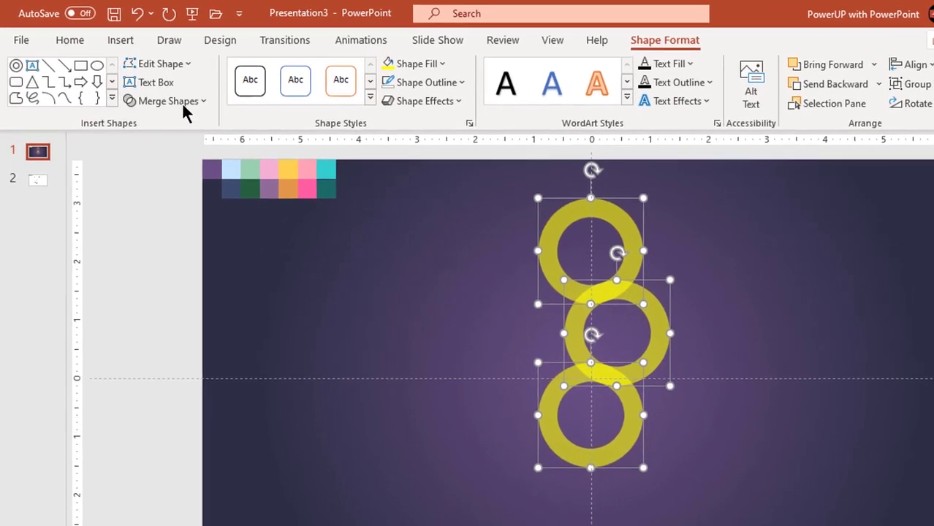
{"action": "left_click", "coordinate": [153, 87]}
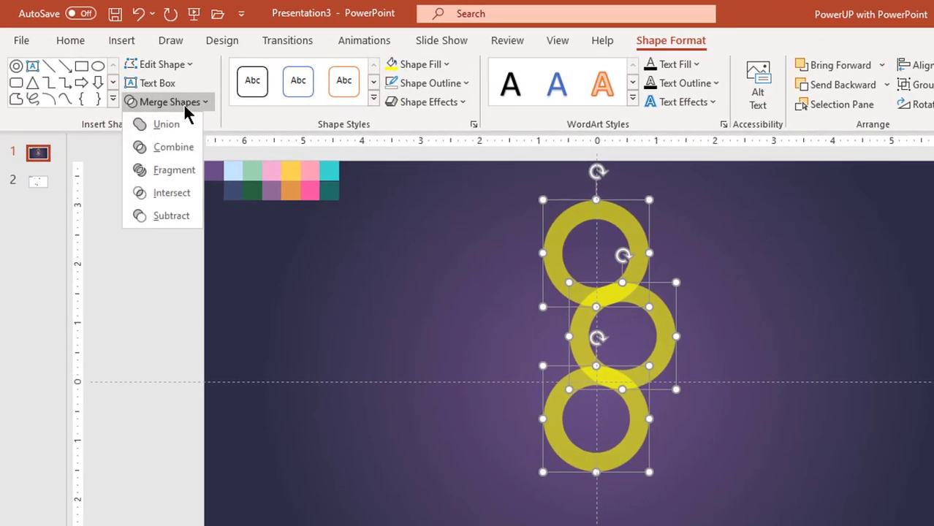
{"action": "left_click", "coordinate": [174, 169]}
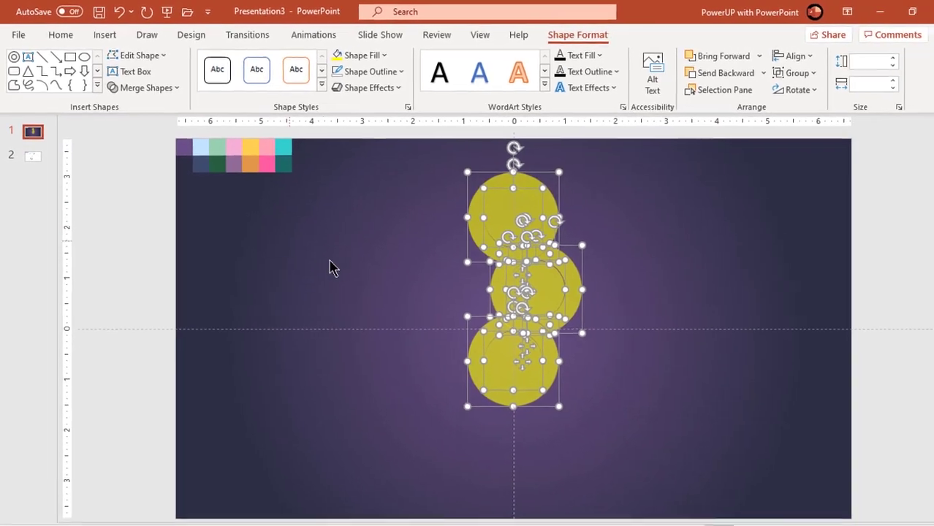
{"action": "left_click", "coordinate": [332, 268]}
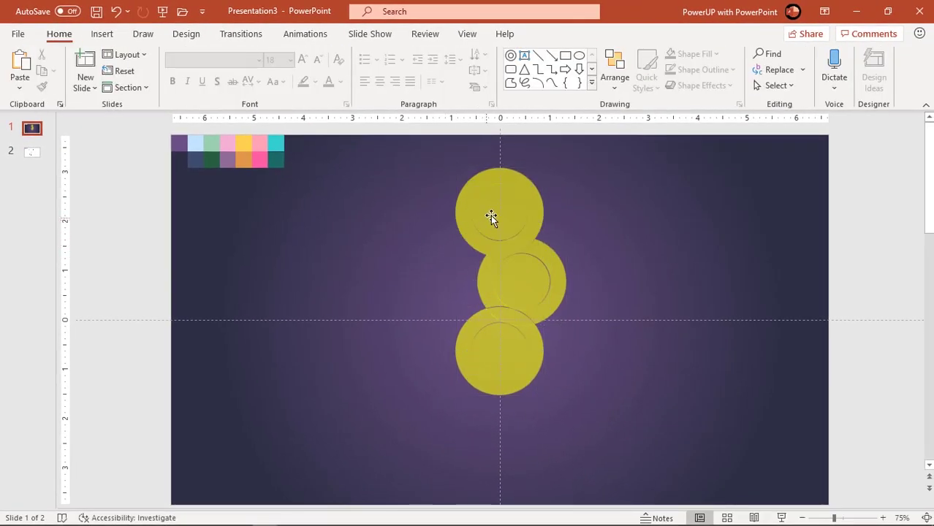
{"action": "left_click_drag", "start_coordinate": [491, 216], "coordinate": [353, 280]}
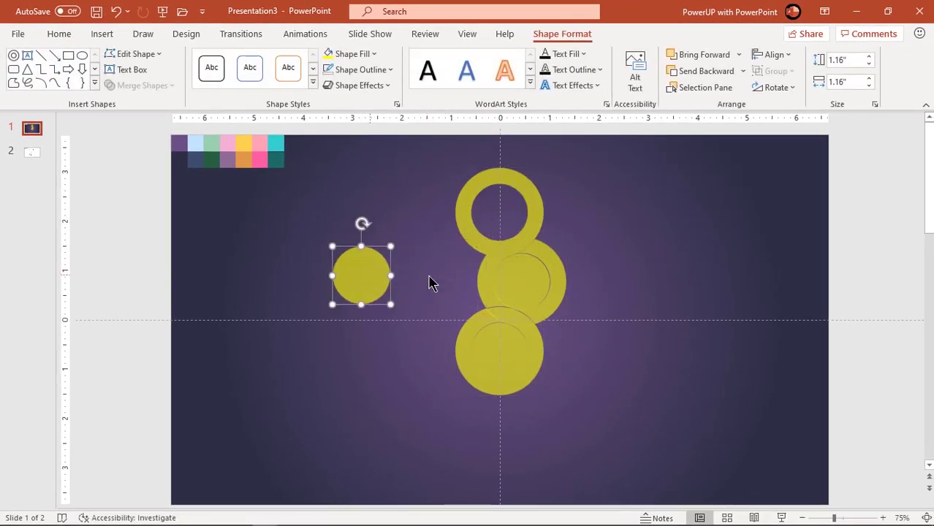
{"action": "left_click_drag", "start_coordinate": [516, 289], "coordinate": [318, 331]}
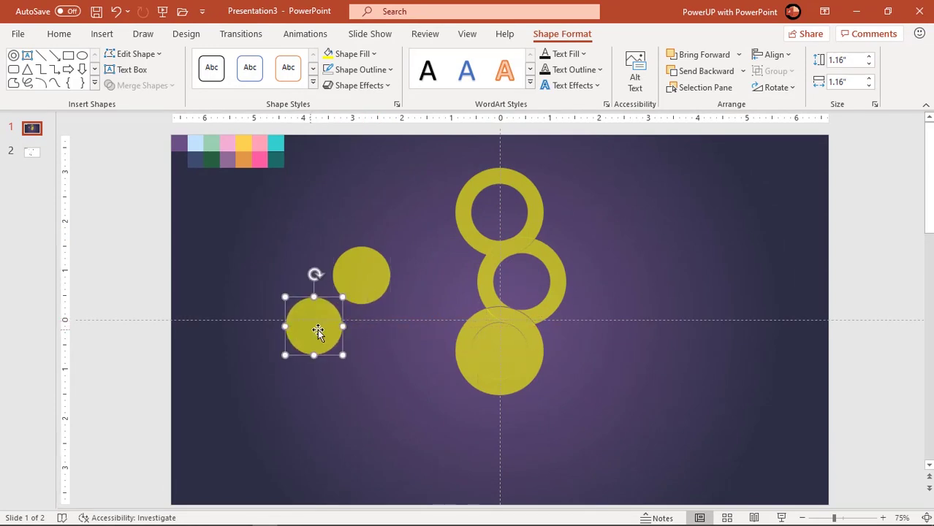
{"action": "left_click_drag", "start_coordinate": [484, 351], "coordinate": [319, 354]}
- Delete the unwanted ring pieces and union the remaining crescent pieces into one shape
{"action": "left_click_drag", "start_coordinate": [471, 380], "coordinate": [272, 392]}
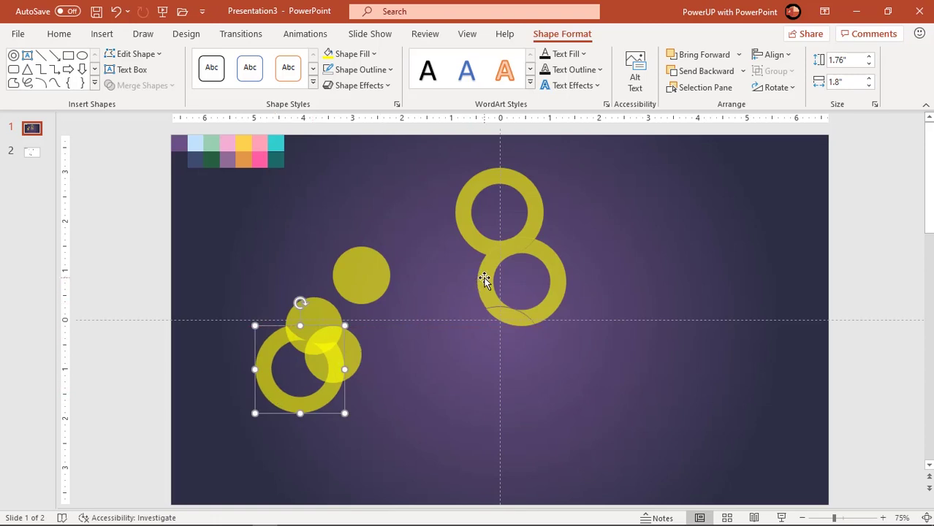
{"action": "left_click_drag", "start_coordinate": [484, 280], "coordinate": [283, 253]}
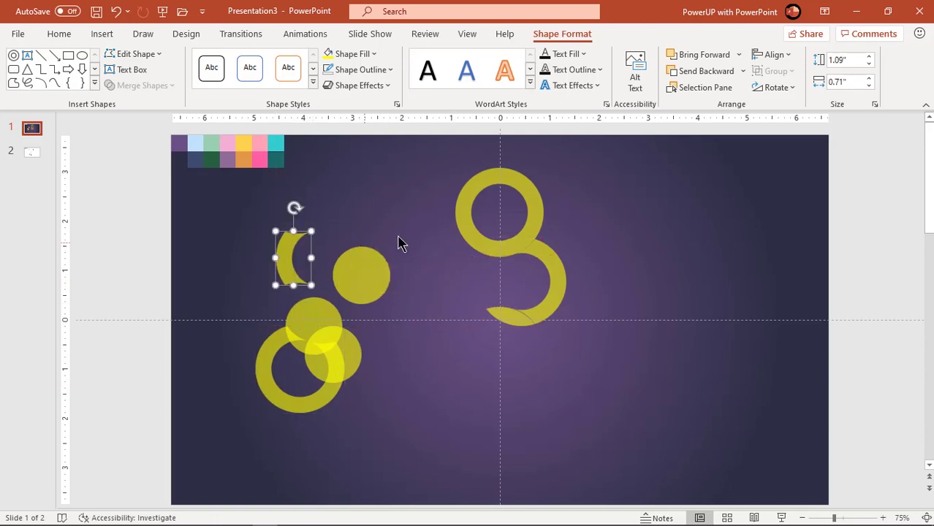
{"action": "left_click_drag", "start_coordinate": [484, 187], "coordinate": [322, 243]}
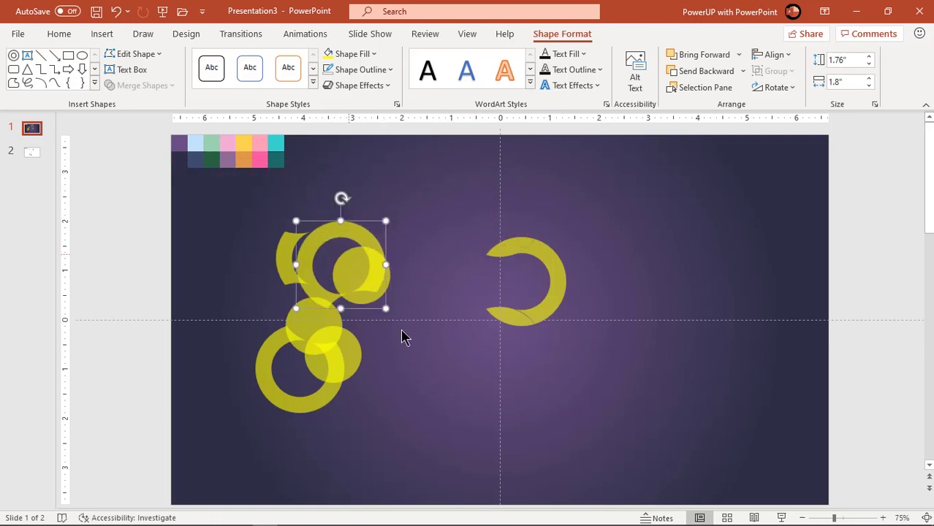
{"action": "left_click", "coordinate": [436, 421]}
{"action": "left_click_drag", "start_coordinate": [439, 445], "coordinate": [228, 223]}
{"action": "key", "text": "Delete"}
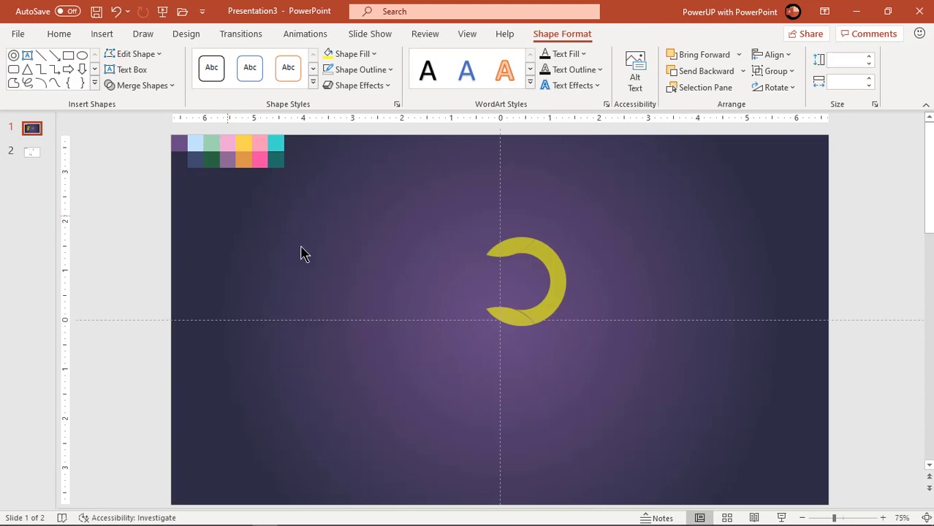
{"action": "left_click_drag", "start_coordinate": [630, 408], "coordinate": [444, 217]}
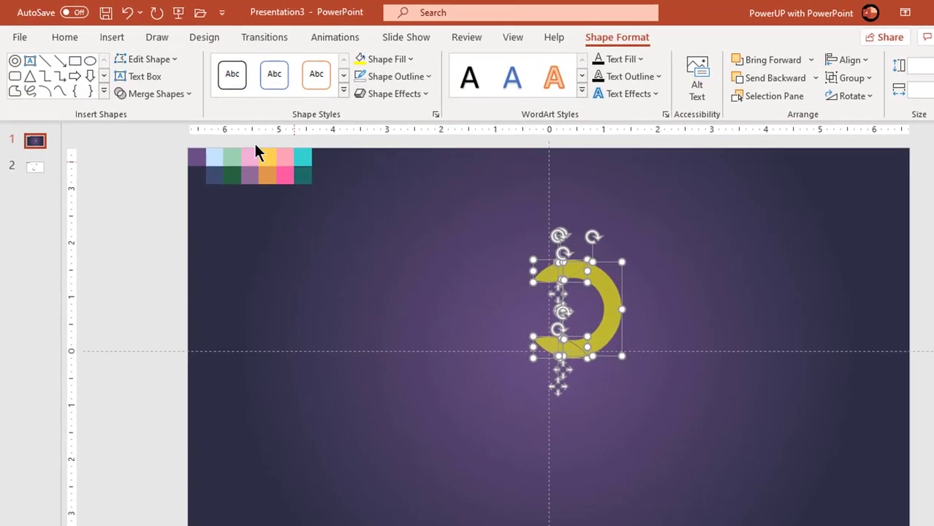
{"action": "left_click", "coordinate": [156, 90]}
{"action": "left_click", "coordinate": [184, 129]}
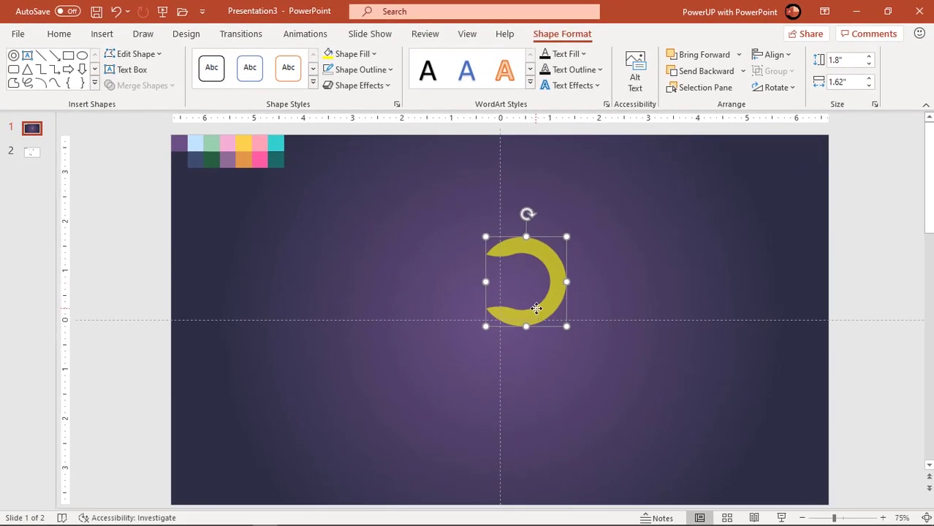
- Copy the crescent, flip the copy horizontally, and interlock it with the original
{"action": "left_click_drag", "start_coordinate": [536, 309], "coordinate": [558, 330]}
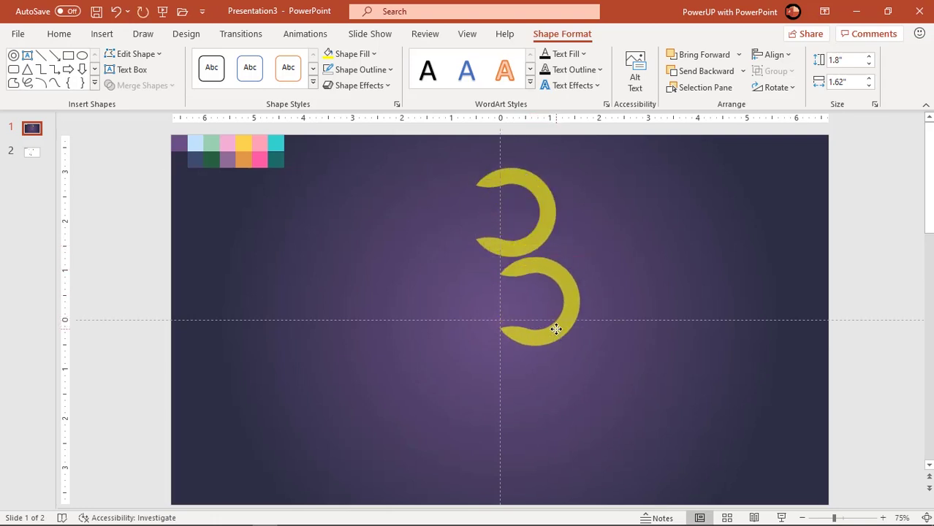
{"action": "left_click", "coordinate": [771, 88]}
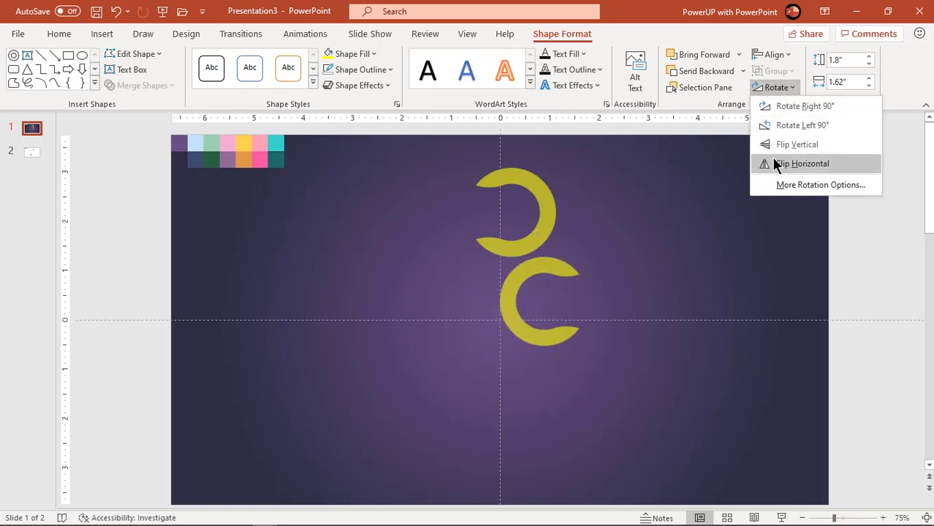
{"action": "left_click", "coordinate": [777, 164]}
{"action": "left_click_drag", "start_coordinate": [556, 268], "coordinate": [495, 245]}
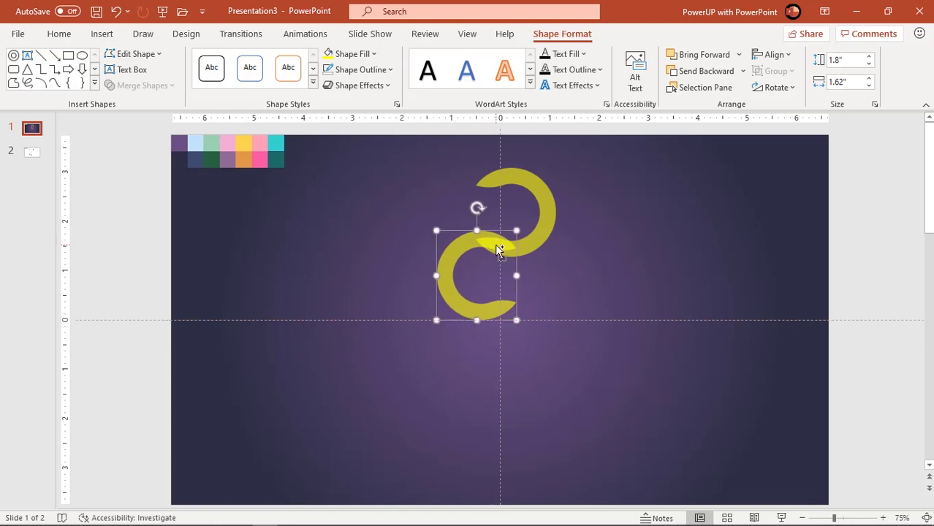
{"action": "scroll", "coordinate": [497, 251], "scroll_direction": "up", "scroll_amount": 10, "text": "ctrl"}
{"action": "scroll", "coordinate": [511, 234], "scroll_direction": "up", "scroll_amount": 1}
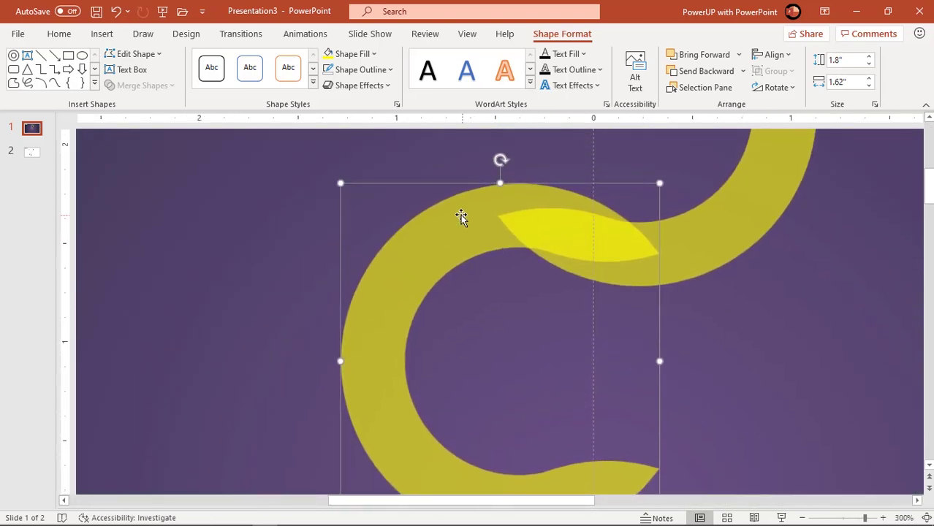
{"action": "left_click_drag", "start_coordinate": [460, 215], "coordinate": [484, 237]}
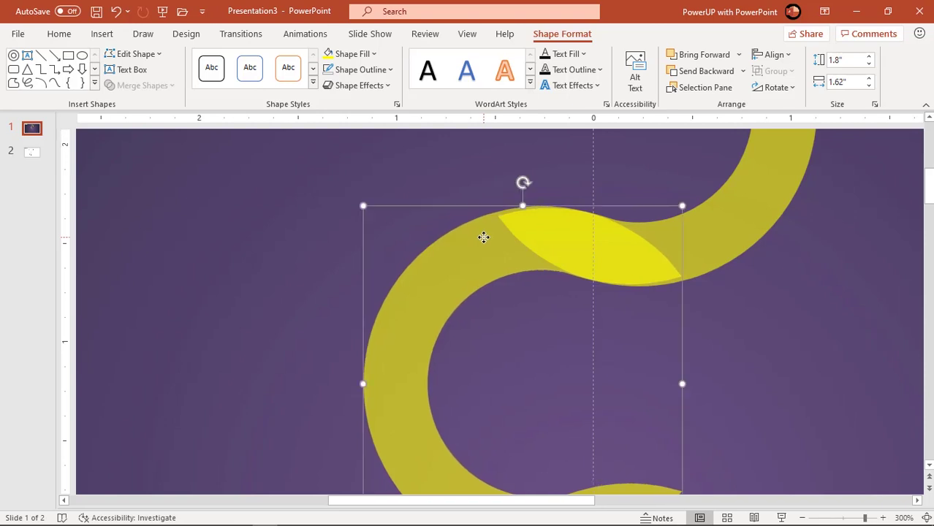
{"action": "scroll", "coordinate": [483, 237], "scroll_direction": "down", "scroll_amount": 10, "text": "ctrl"}
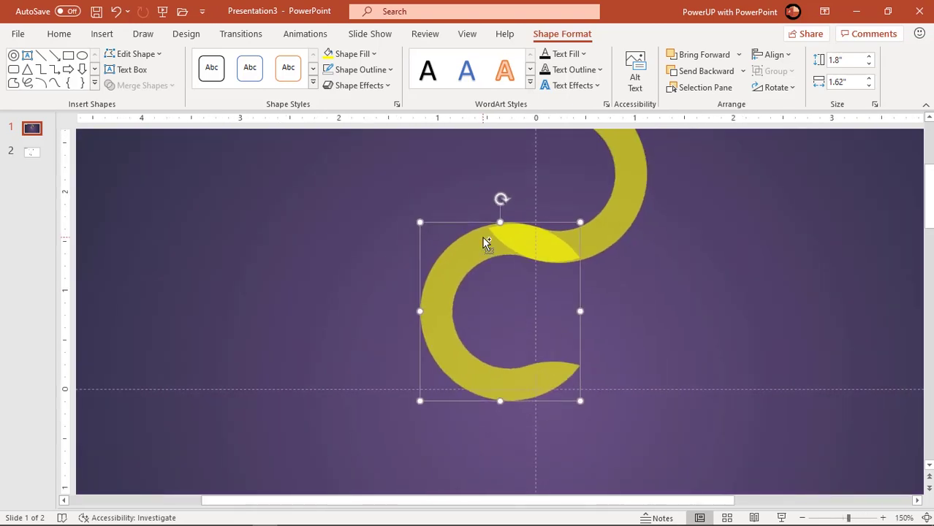
{"action": "scroll", "coordinate": [482, 236], "scroll_direction": "down", "scroll_amount": 2, "text": "ctrl"}
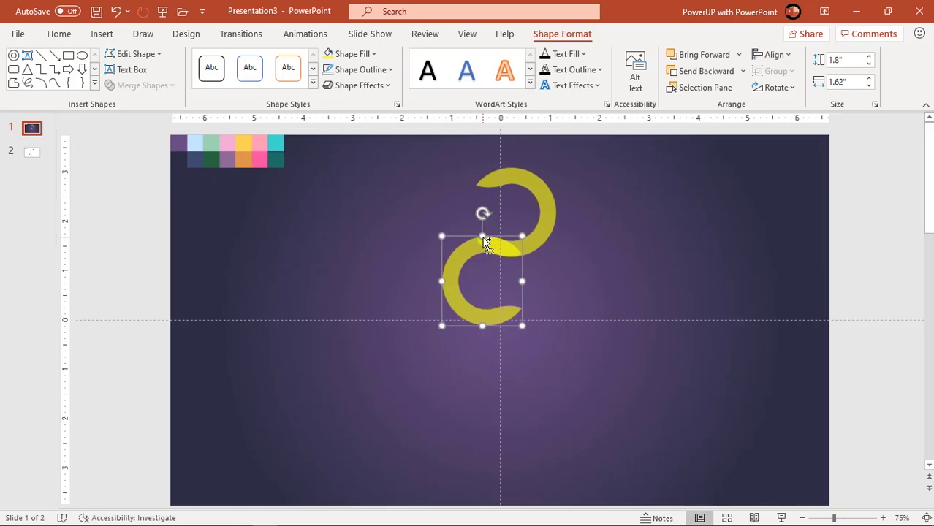
- Copy both crescents downward to extend the wave
{"action": "left_click", "coordinate": [602, 261]}
{"action": "left_click", "coordinate": [542, 225]}
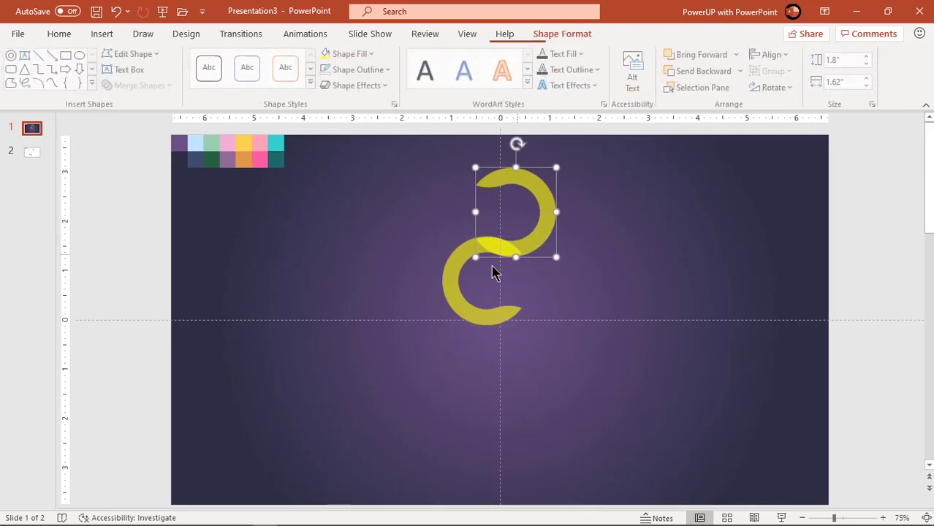
{"action": "left_click", "coordinate": [451, 285], "text": "shift"}
{"action": "left_click_drag", "start_coordinate": [451, 285], "coordinate": [470, 421], "text": "ctrl"}
{"action": "scroll", "coordinate": [509, 407], "scroll_direction": "down", "scroll_amount": 3, "text": "ctrl"}
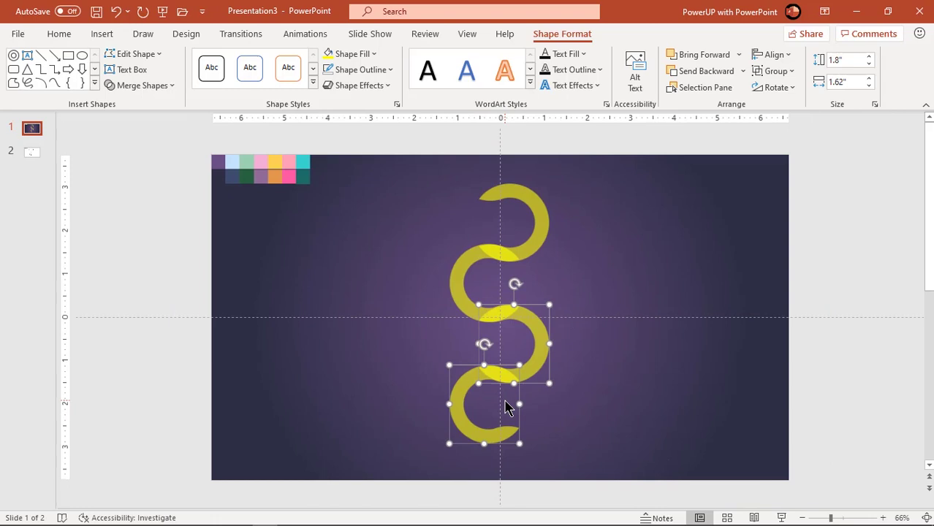
- Copy the top crescent down and fit it at the bottom end of the chain
{"action": "left_click", "coordinate": [595, 372]}
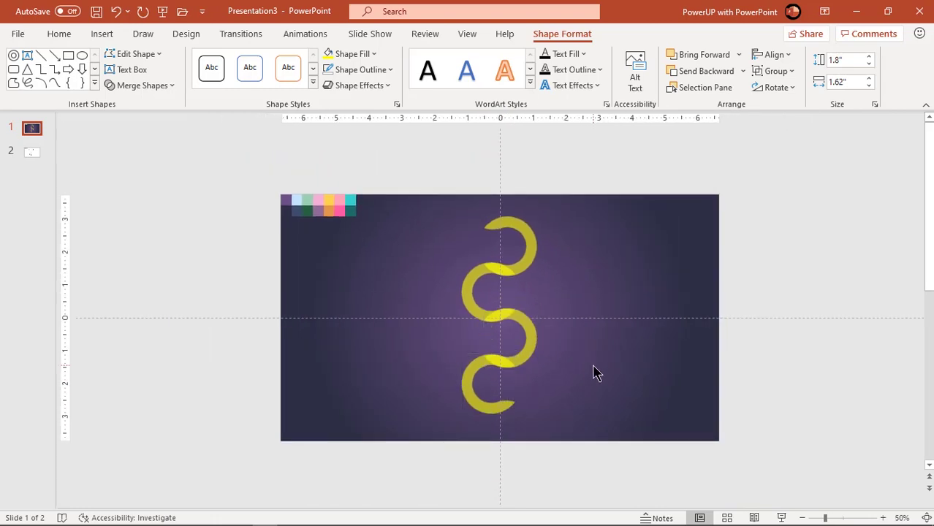
{"action": "left_click", "coordinate": [531, 263]}
{"action": "left_click_drag", "start_coordinate": [531, 263], "coordinate": [518, 442], "text": "ctrl"}
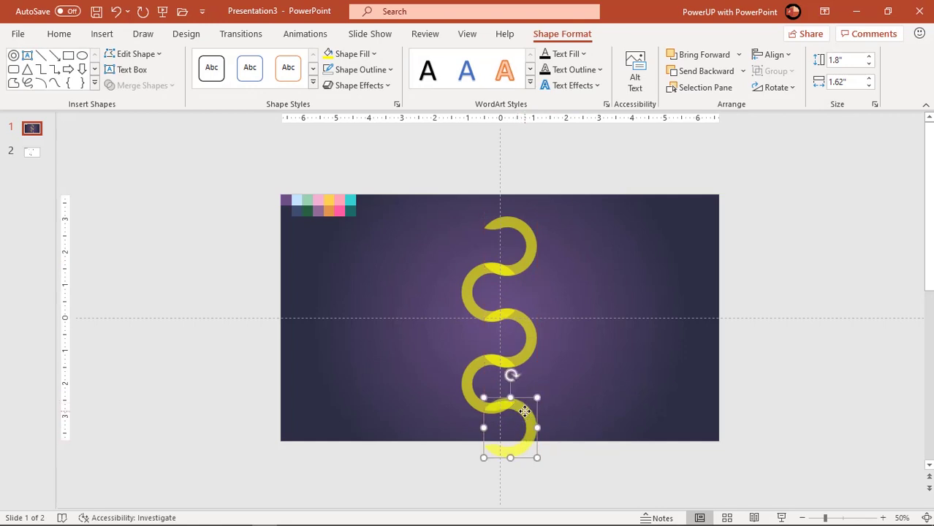
{"action": "scroll", "coordinate": [524, 411], "scroll_direction": "up", "scroll_amount": 5}
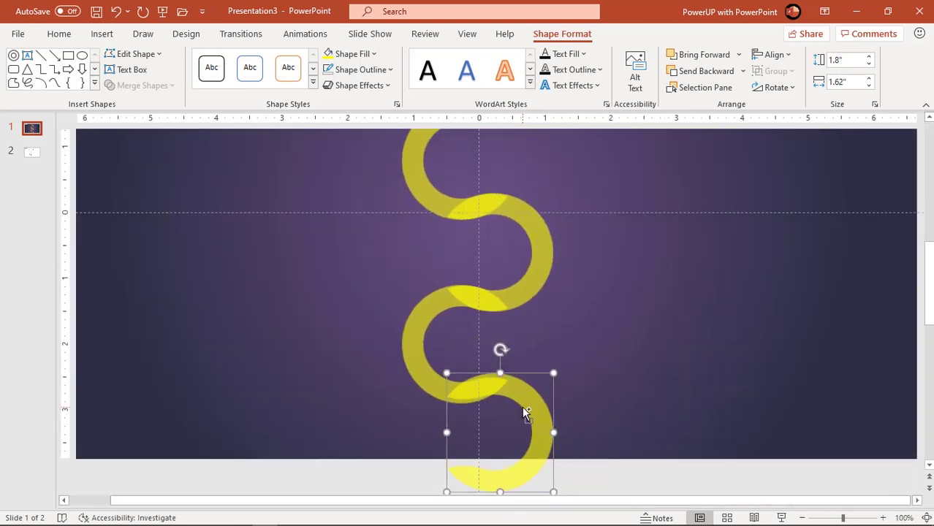
{"action": "scroll", "coordinate": [524, 411], "scroll_direction": "up", "scroll_amount": 5}
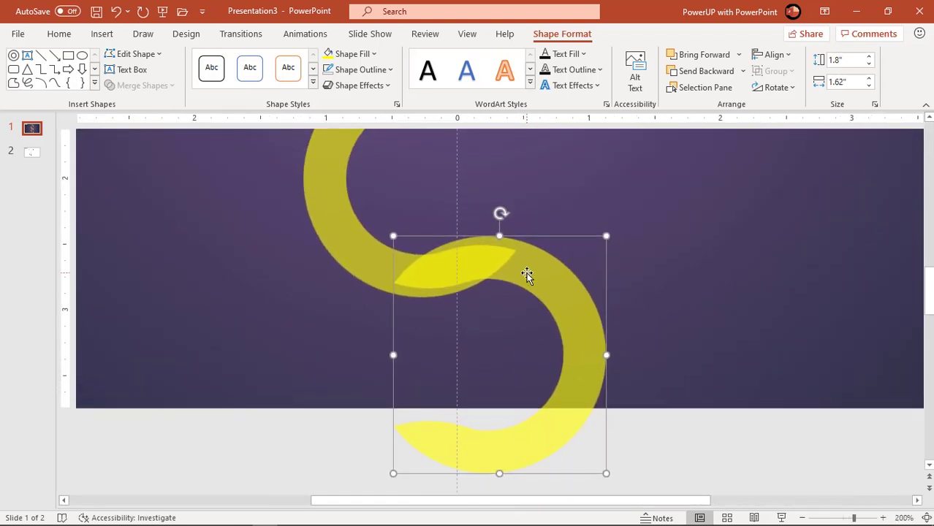
{"action": "left_click_drag", "start_coordinate": [526, 276], "coordinate": [526, 288]}
{"action": "scroll", "coordinate": [525, 288], "scroll_direction": "down", "scroll_amount": 3}
{"action": "scroll", "coordinate": [529, 294], "scroll_direction": "down", "scroll_amount": 4}
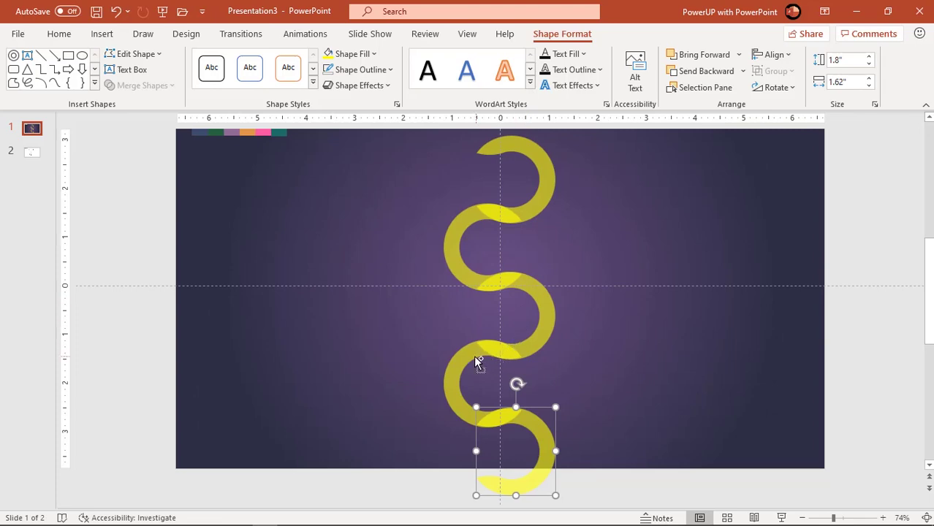
- Select all the arcs and union them into a single 7.39" × 2.3" ribbon
{"action": "left_click", "coordinate": [475, 358], "text": "shift"}
{"action": "left_click", "coordinate": [552, 315], "text": "shift"}
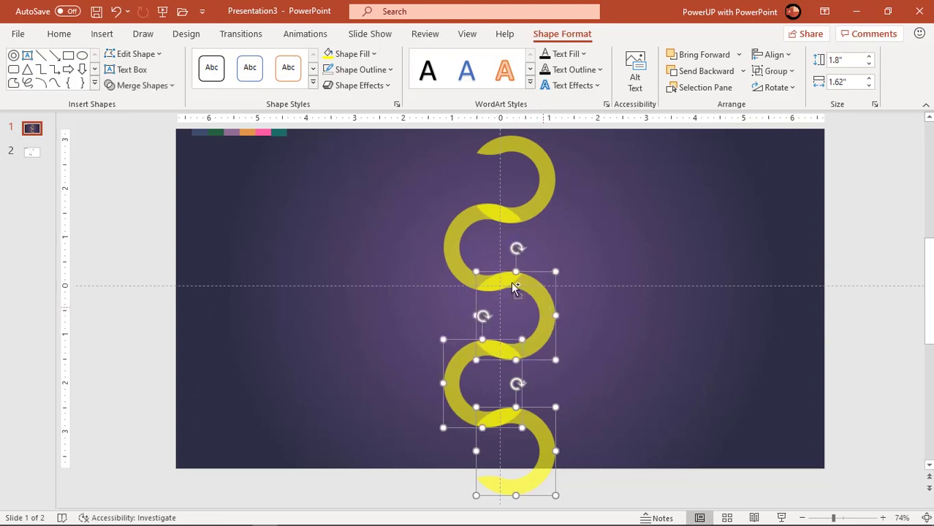
{"action": "left_click", "coordinate": [458, 244], "text": "shift"}
{"action": "left_click", "coordinate": [549, 203], "text": "shift"}
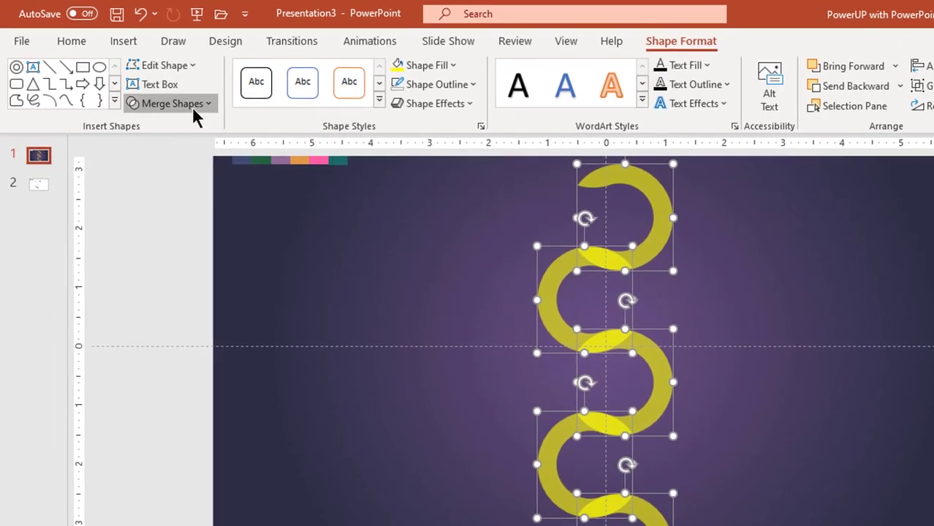
{"action": "left_click", "coordinate": [159, 88]}
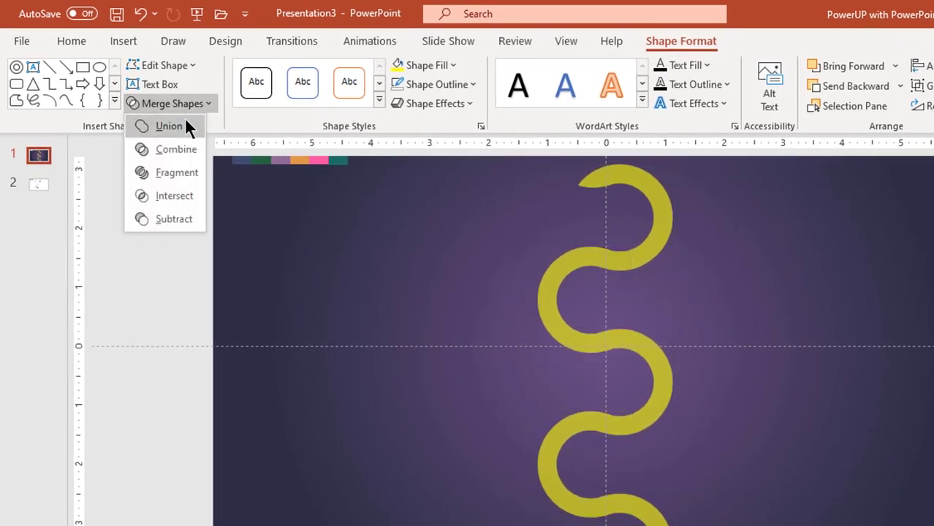
{"action": "left_click", "coordinate": [186, 127]}
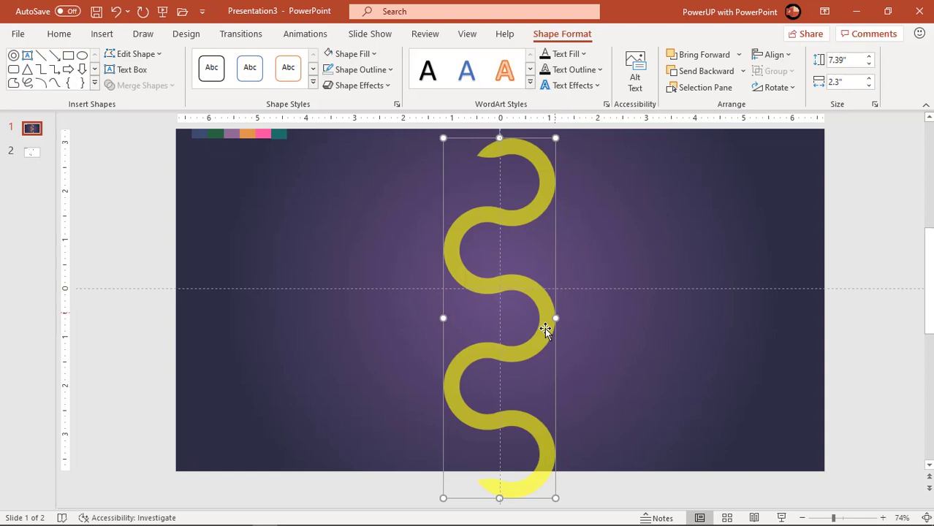
- Apply an Isometric 3-D rotation preset to the ribbon and enlarge it to 9.51" × 2.96"
{"action": "right_click", "coordinate": [540, 334]}
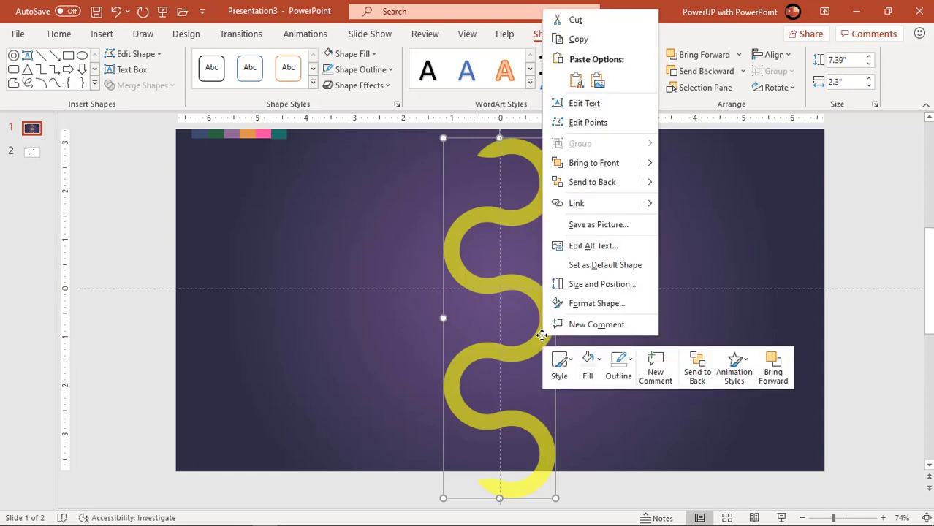
{"action": "left_click", "coordinate": [585, 303]}
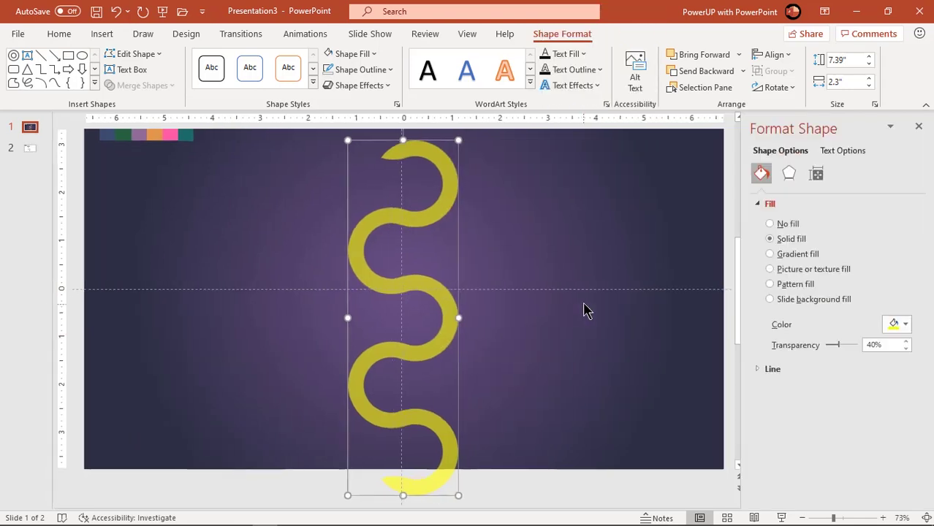
{"action": "left_click", "coordinate": [789, 174]}
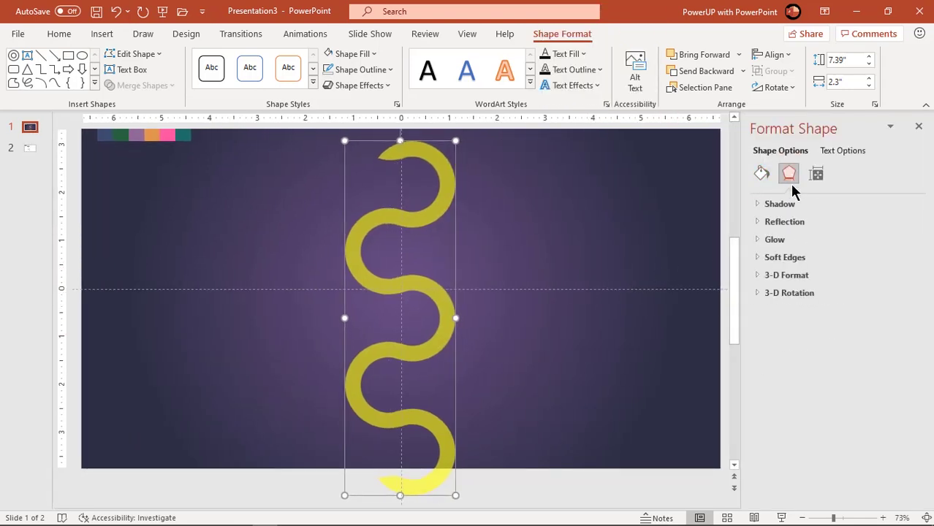
{"action": "left_click", "coordinate": [758, 292]}
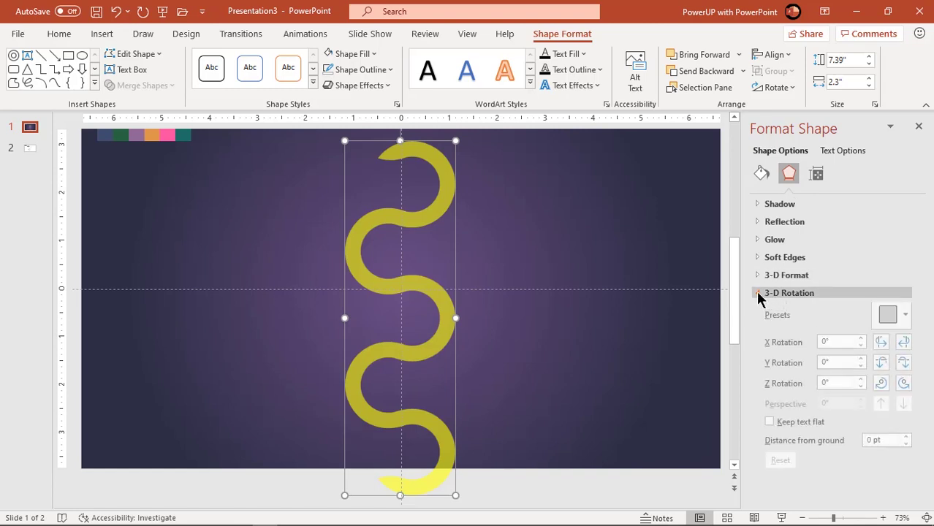
{"action": "left_click", "coordinate": [889, 320]}
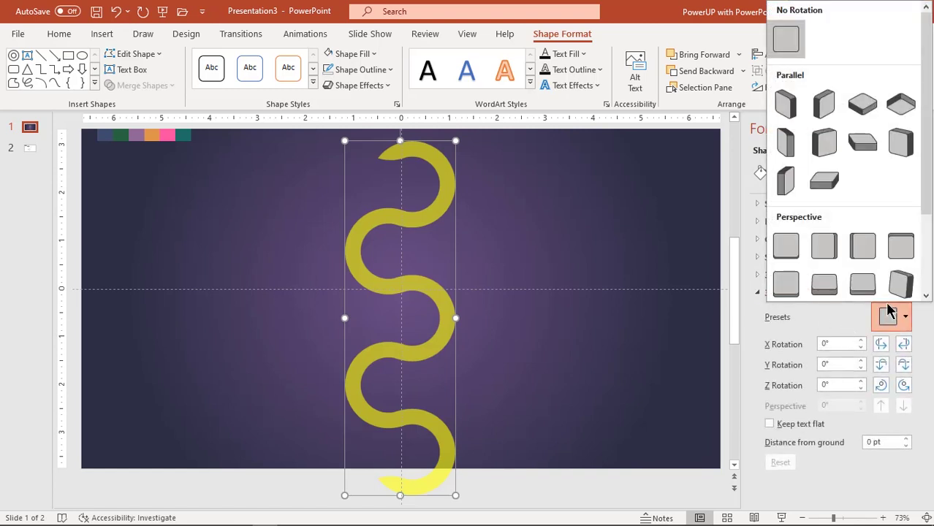
{"action": "left_click", "coordinate": [863, 104]}
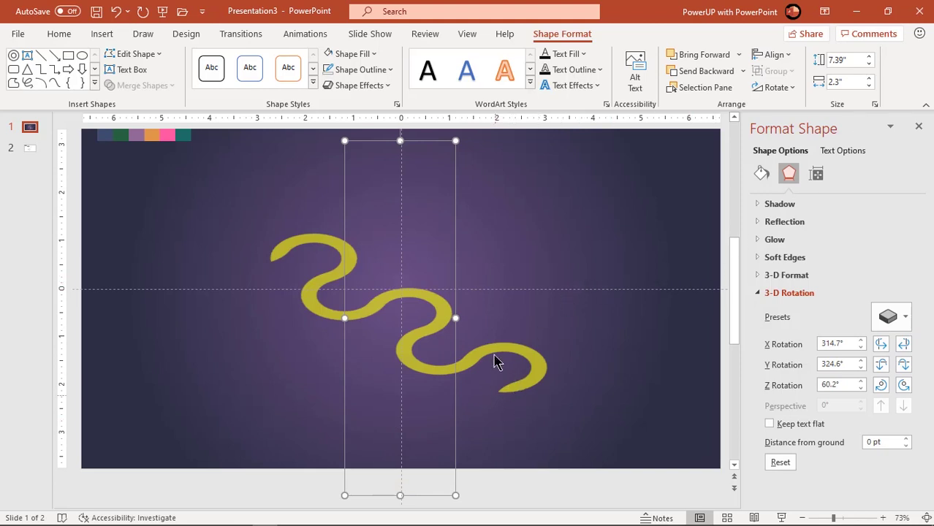
{"action": "scroll", "coordinate": [497, 325], "scroll_direction": "down", "scroll_amount": 2}
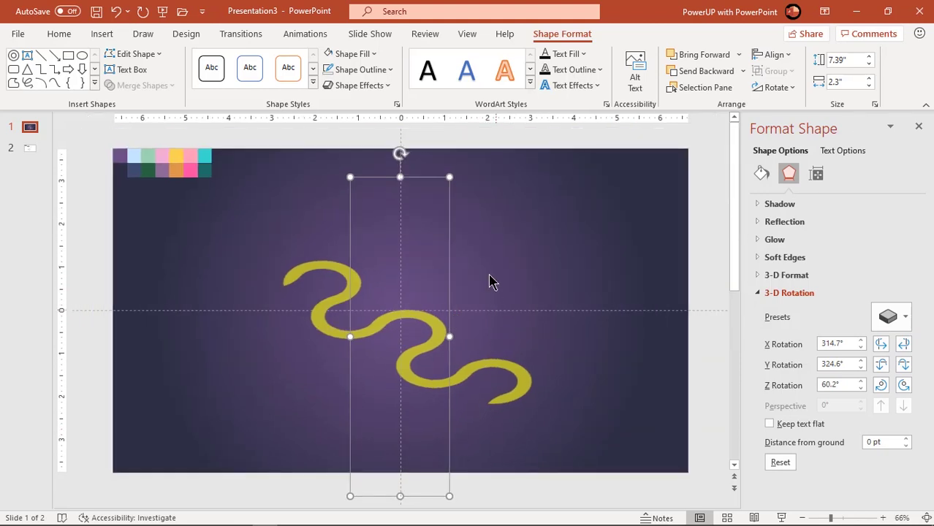
{"action": "left_click_drag", "start_coordinate": [452, 176], "coordinate": [479, 146]}
{"action": "left_click_drag", "start_coordinate": [510, 336], "coordinate": [486, 358]}
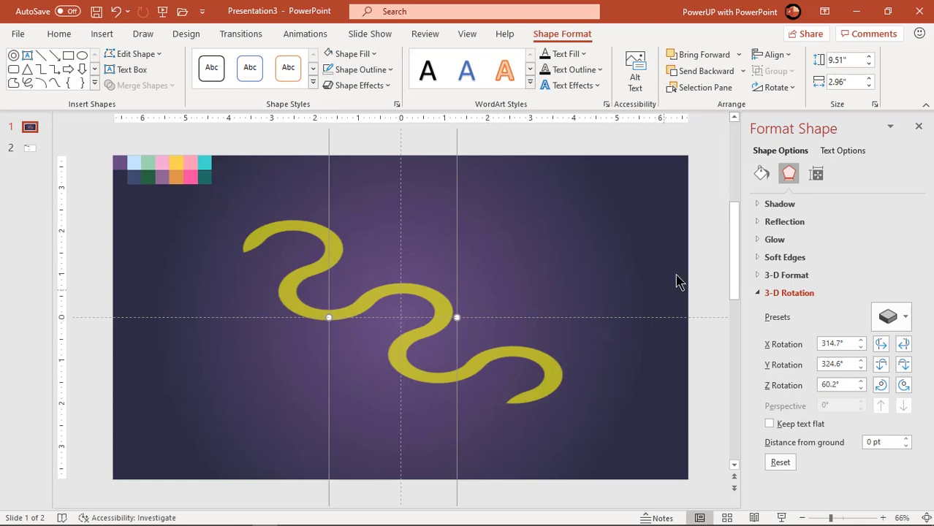
- Change the ribbon to a linear gradient fill with a sampled light-blue first stop
{"action": "left_click", "coordinate": [763, 174]}
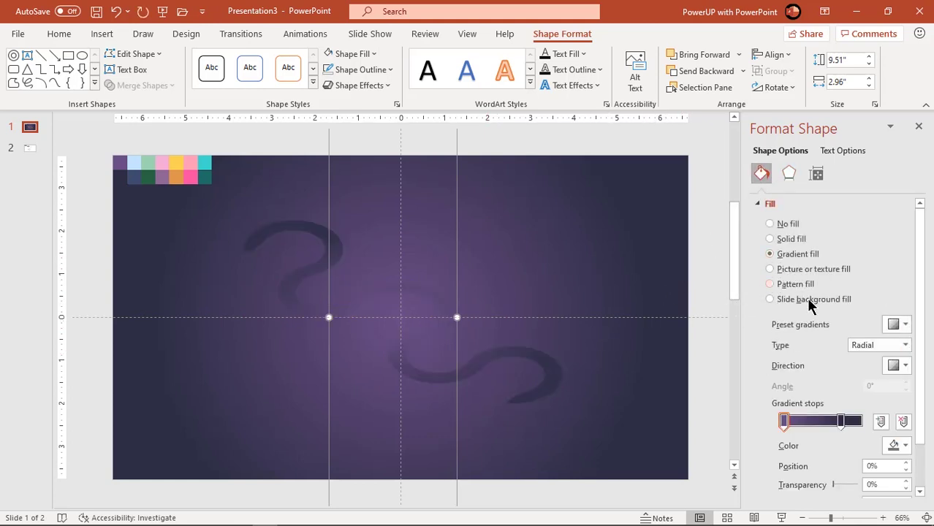
{"action": "left_click", "coordinate": [905, 345]}
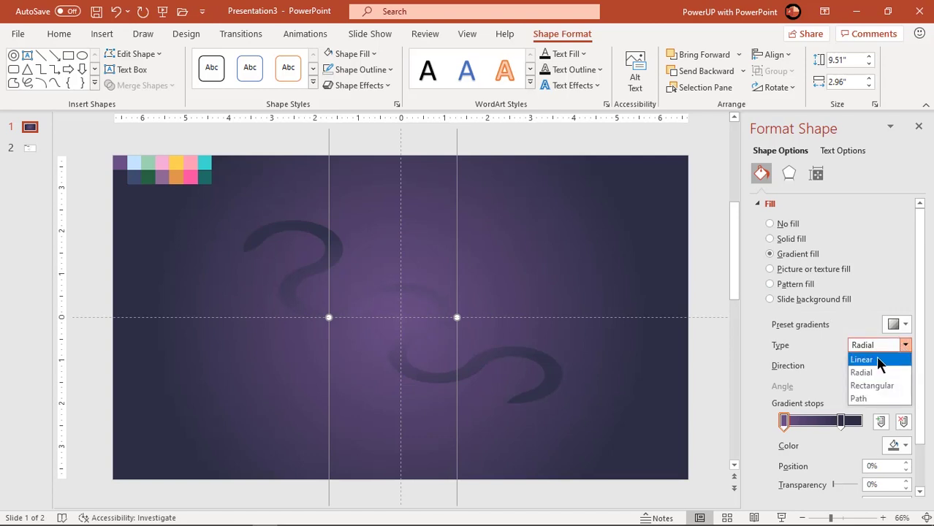
{"action": "left_click", "coordinate": [879, 358]}
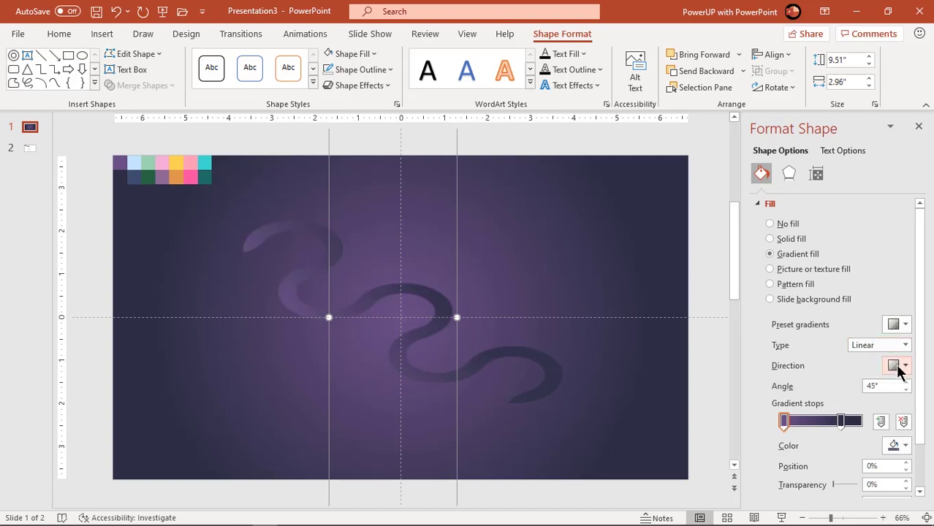
{"action": "left_click", "coordinate": [894, 445]}
{"action": "left_click", "coordinate": [852, 436]}
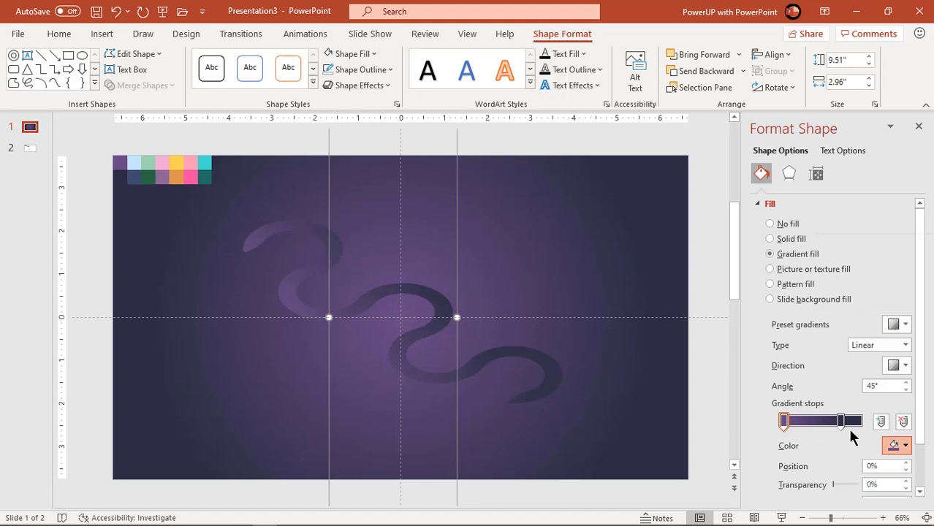
{"action": "left_click", "coordinate": [136, 160]}
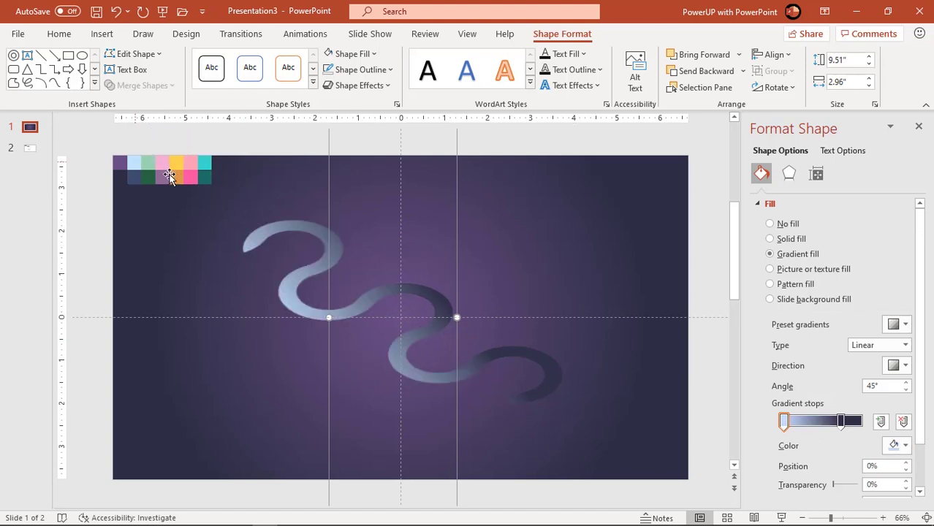
- Raise the gradient angle to 170°
{"action": "left_click", "coordinate": [906, 383]}
{"action": "left_click", "coordinate": [906, 383]}
{"action": "left_click", "coordinate": [905, 382]}
{"action": "left_click", "coordinate": [905, 383]}
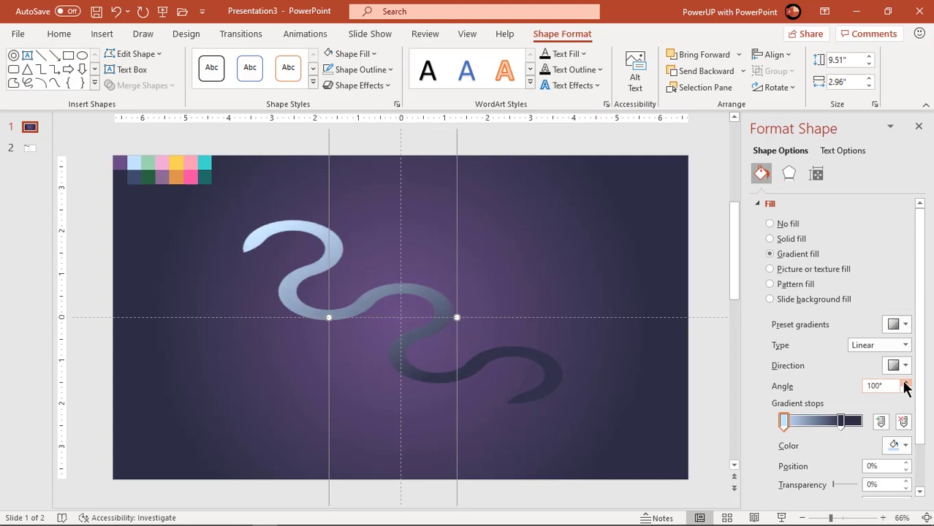
{"action": "left_click", "coordinate": [905, 383]}
{"action": "left_click", "coordinate": [905, 383]}
{"action": "left_click", "coordinate": [905, 383]}
{"action": "left_click", "coordinate": [906, 383]}
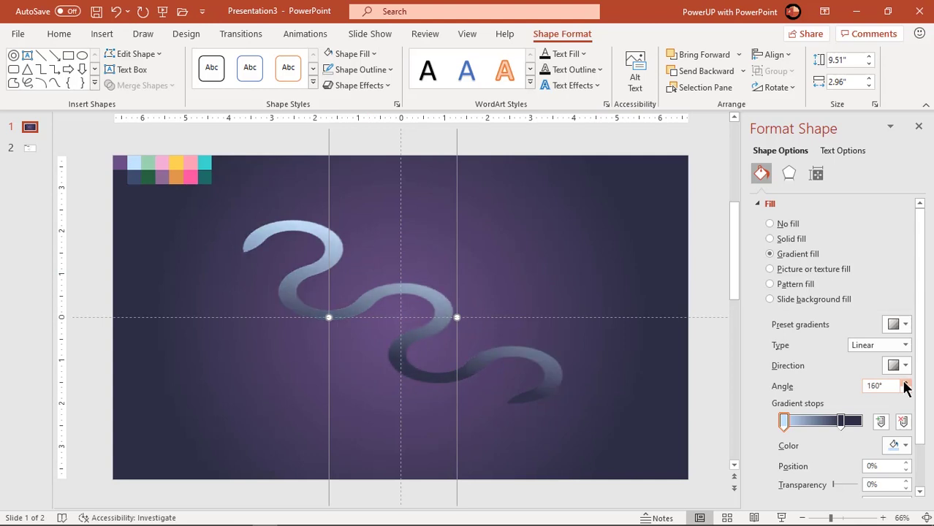
{"action": "left_click", "coordinate": [905, 383]}
- Set the second gradient stop to slate blue sampled from a swatch
{"action": "left_click", "coordinate": [841, 422]}
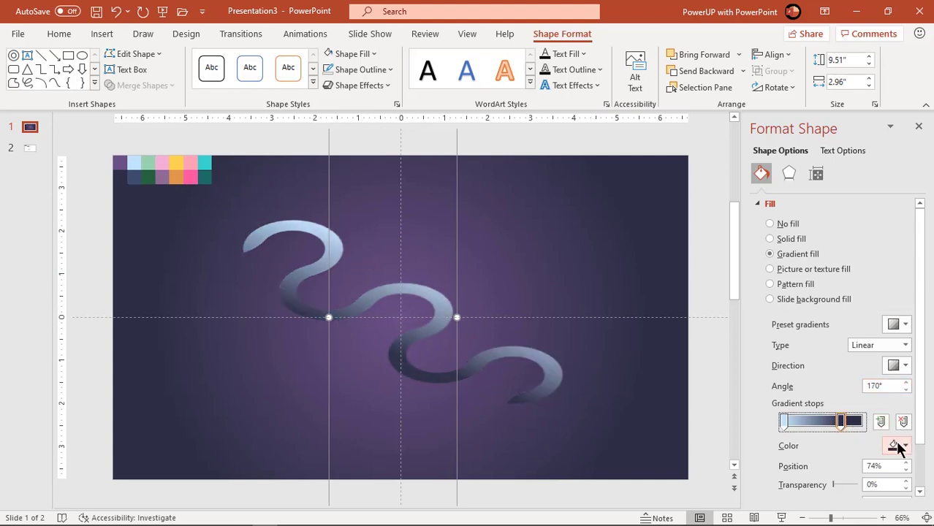
{"action": "left_click", "coordinate": [899, 445]}
{"action": "left_click", "coordinate": [850, 429]}
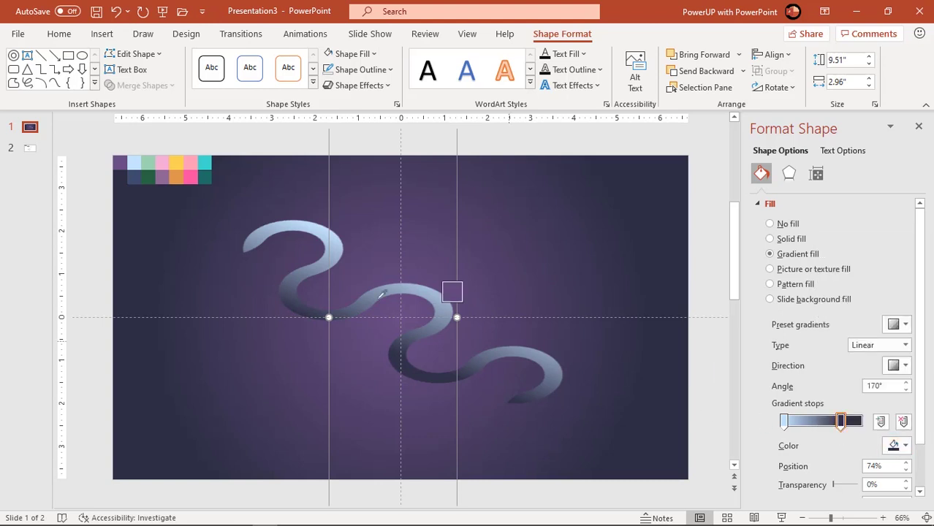
{"action": "left_click", "coordinate": [139, 174]}
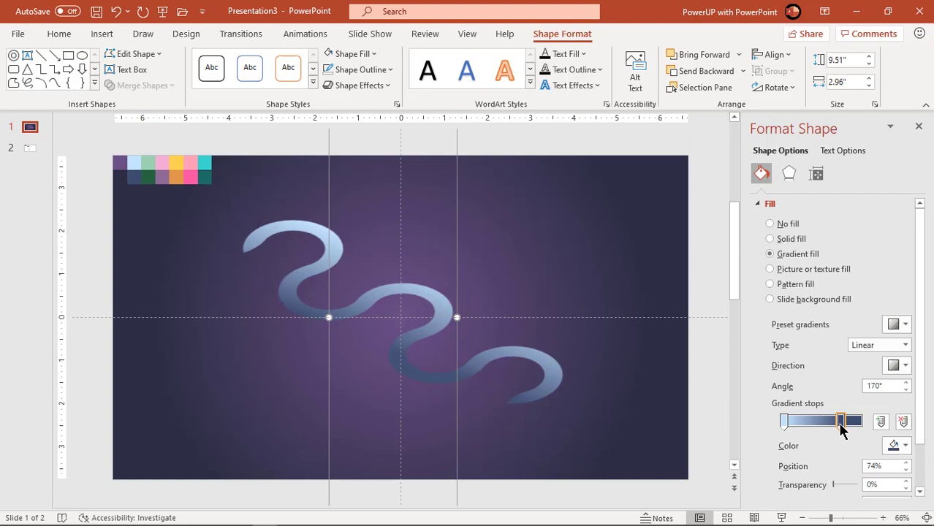
- Set the ribbon's 3-D Format depth to 15 pt
{"action": "left_click", "coordinate": [787, 176]}
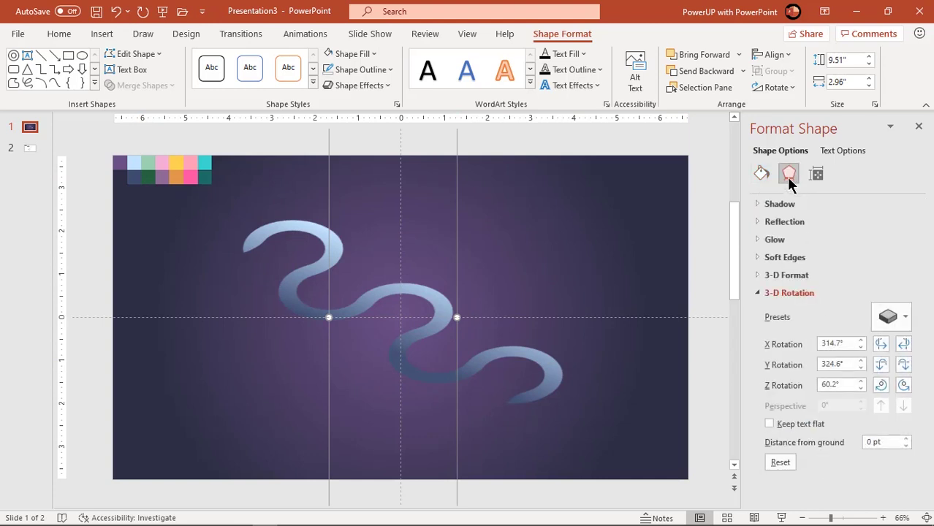
{"action": "left_click", "coordinate": [766, 276]}
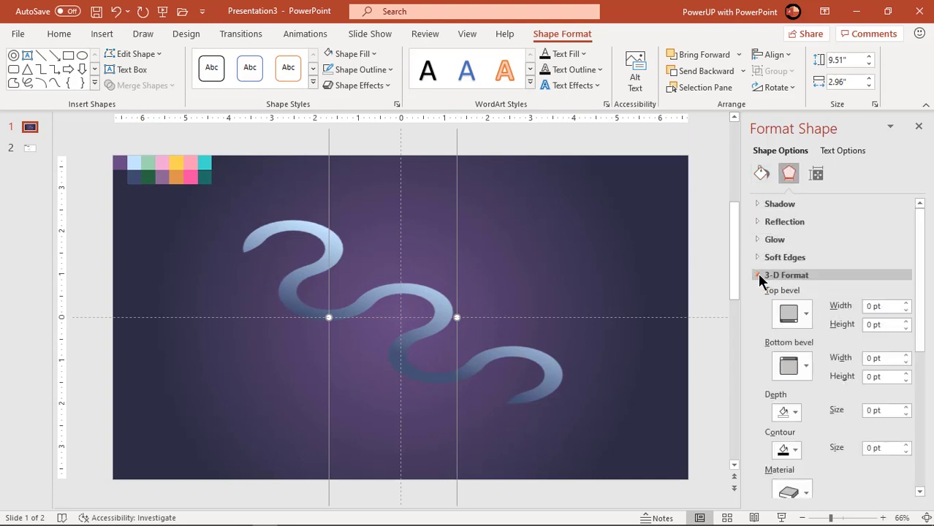
{"action": "left_click_drag", "start_coordinate": [915, 300], "coordinate": [918, 341]}
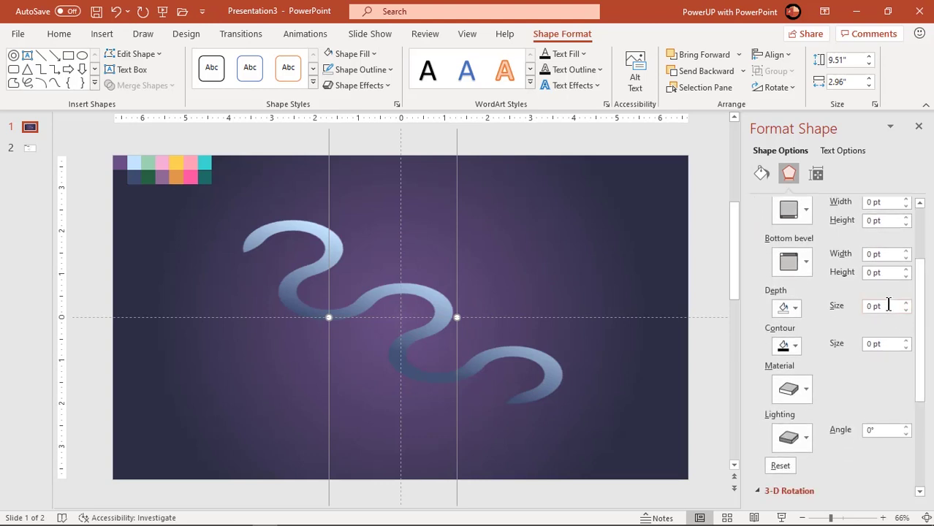
{"action": "type", "text": "15"}
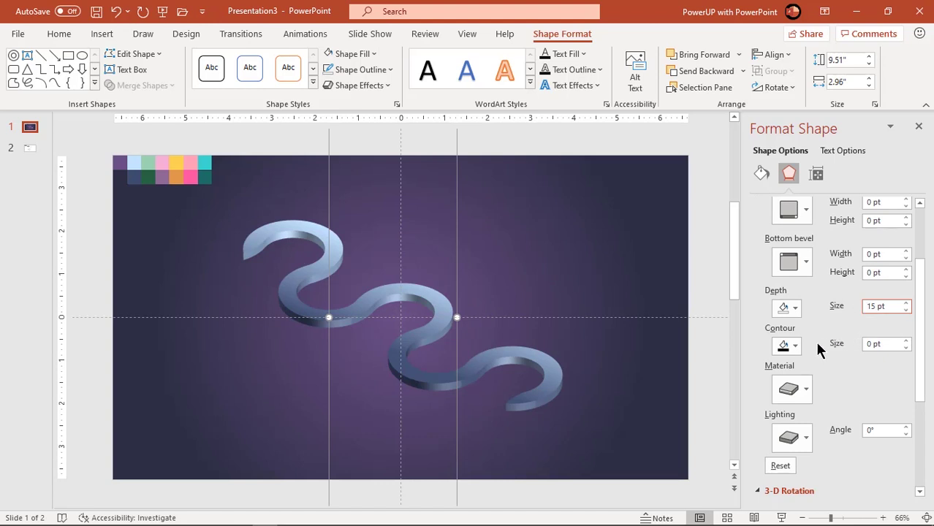
- Move the ribbon's dark gradient stop to 100%, then close the Format Shape pane and deselect
{"action": "left_click", "coordinate": [761, 173]}
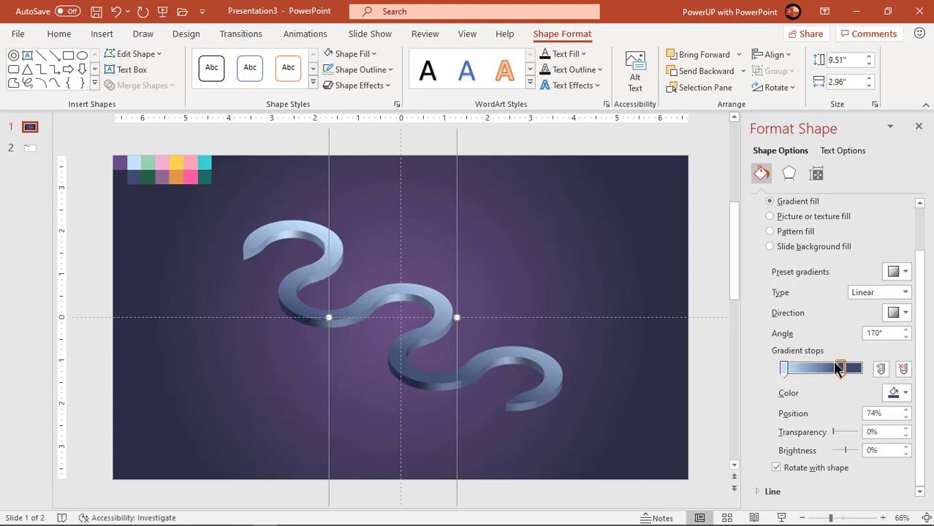
{"action": "left_click_drag", "start_coordinate": [838, 367], "coordinate": [861, 373]}
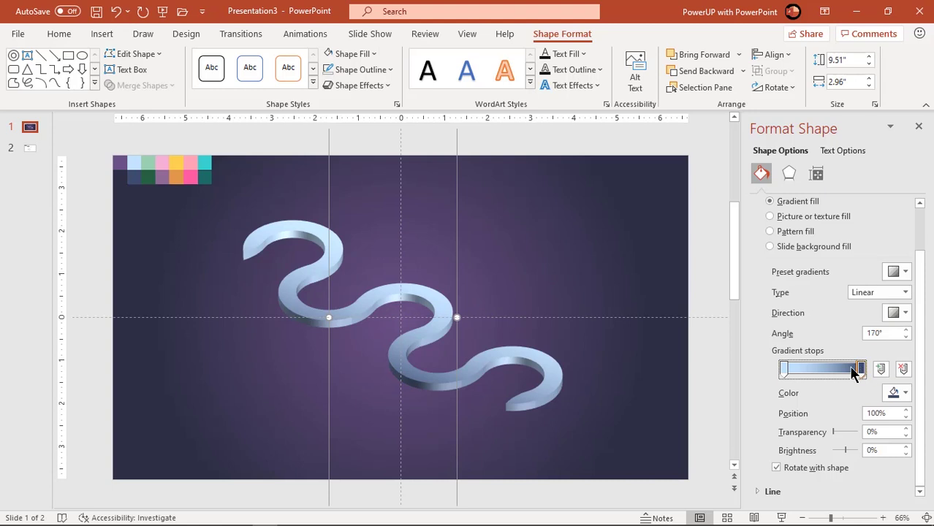
{"action": "key", "text": "shift+Tab"}
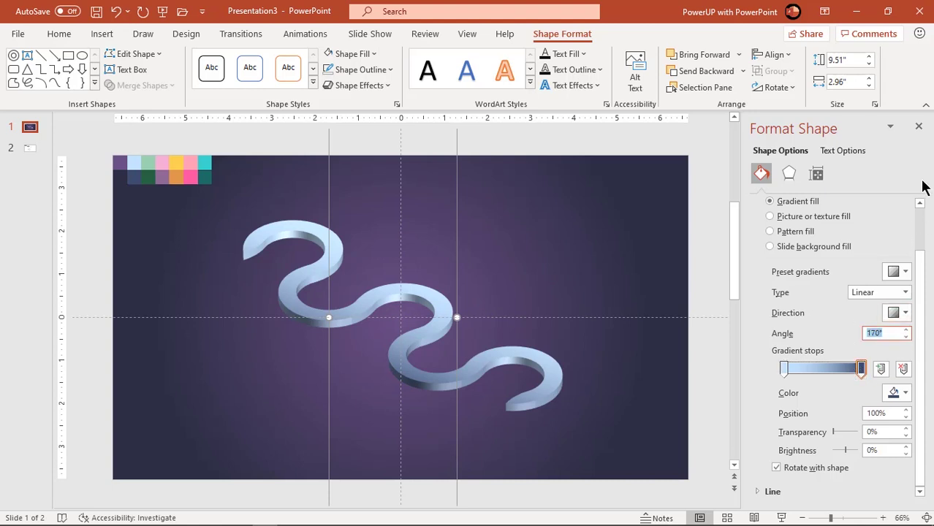
{"action": "left_click", "coordinate": [919, 128]}
{"action": "left_click", "coordinate": [661, 259]}
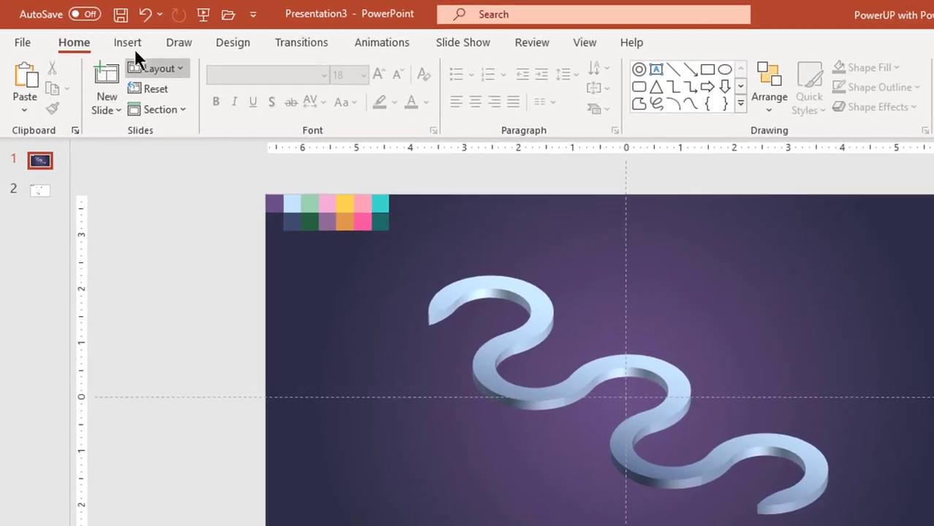
- Draw a 1.06-inch oval circle just left of the ribbon's upper end
{"action": "left_click", "coordinate": [140, 47]}
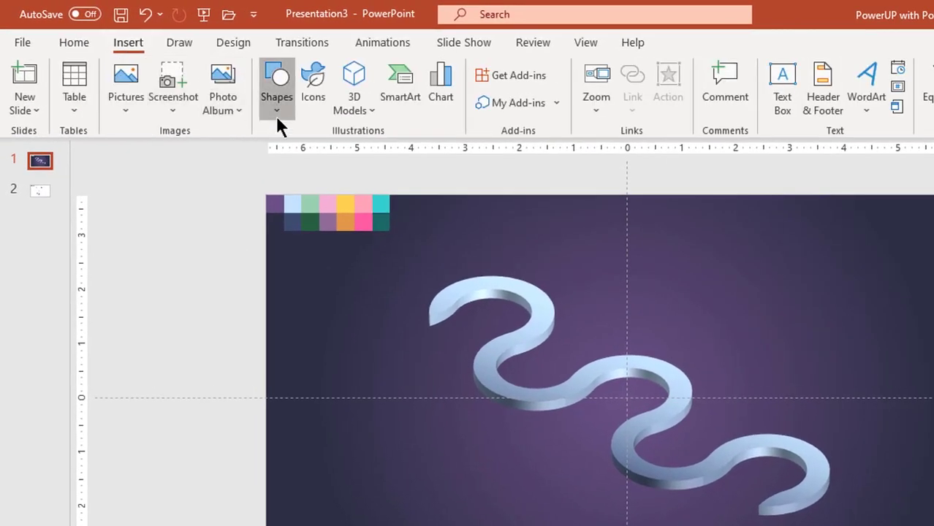
{"action": "left_click", "coordinate": [278, 123]}
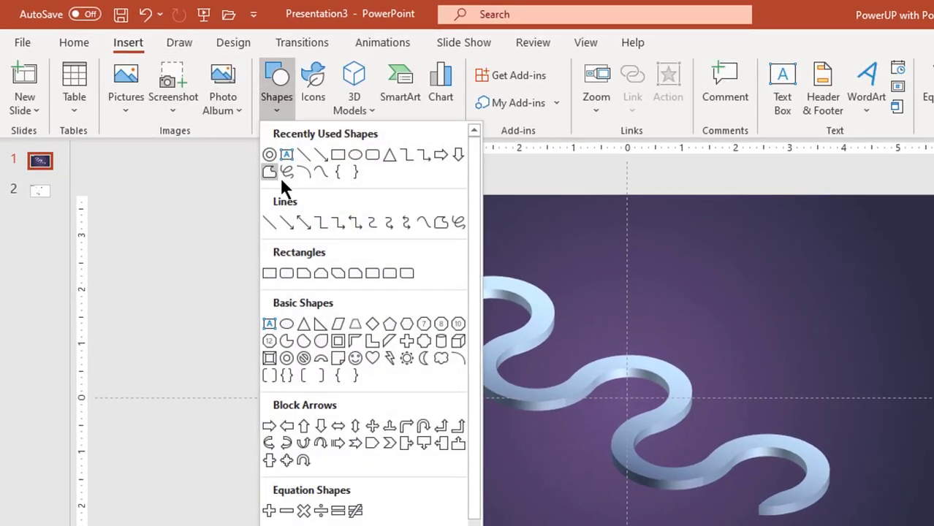
{"action": "left_click", "coordinate": [356, 156]}
{"action": "left_click_drag", "start_coordinate": [355, 316], "coordinate": [391, 367]}
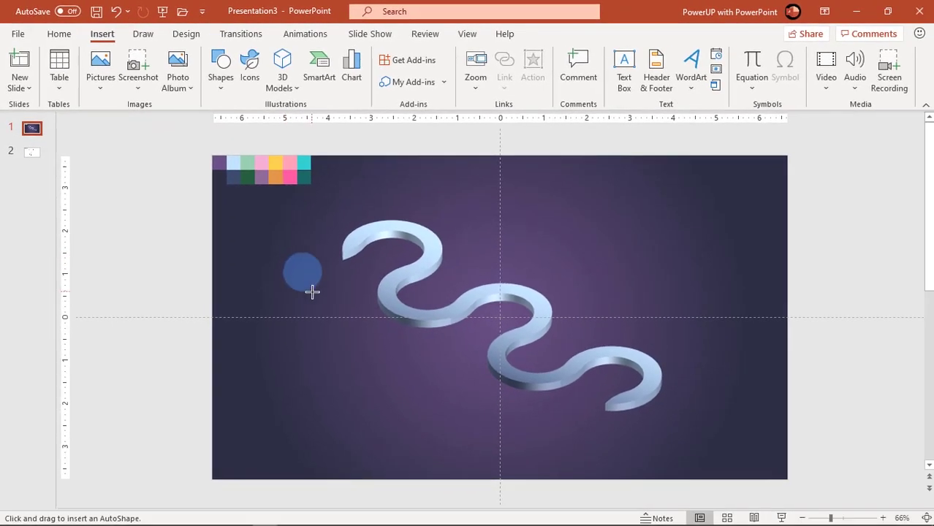
{"action": "left_click_drag", "start_coordinate": [312, 292], "coordinate": [328, 299]}
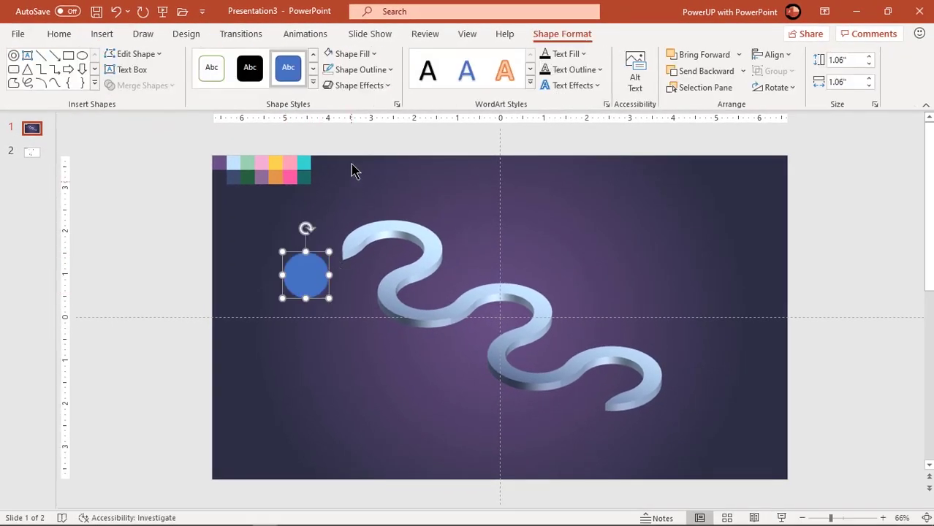
- Remove the circle's outline and bring up its shortcut menu
{"action": "left_click", "coordinate": [356, 70]}
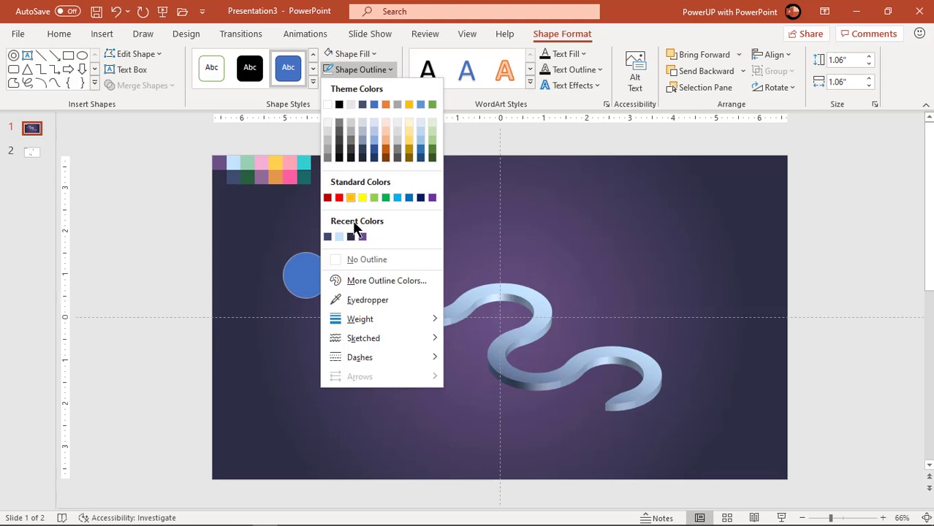
{"action": "left_click", "coordinate": [354, 262]}
{"action": "left_click", "coordinate": [313, 273]}
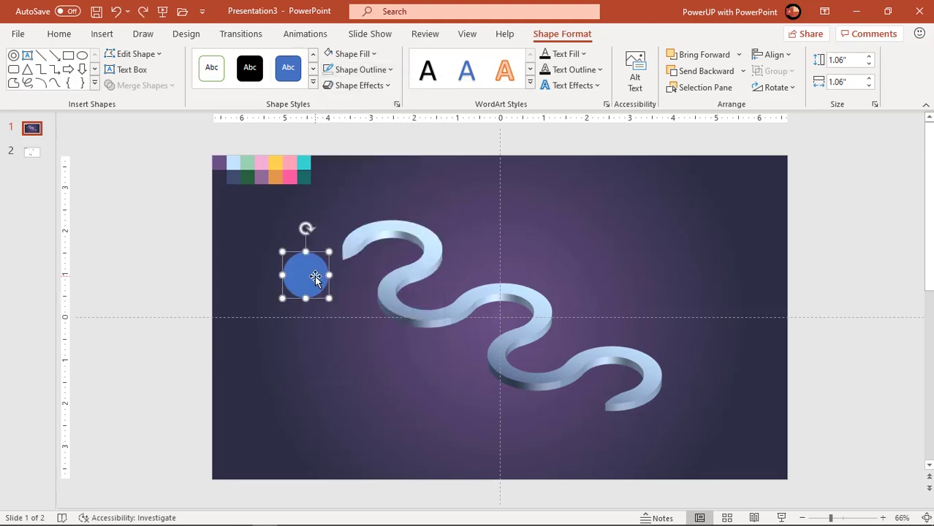
{"action": "right_click", "coordinate": [315, 275]}
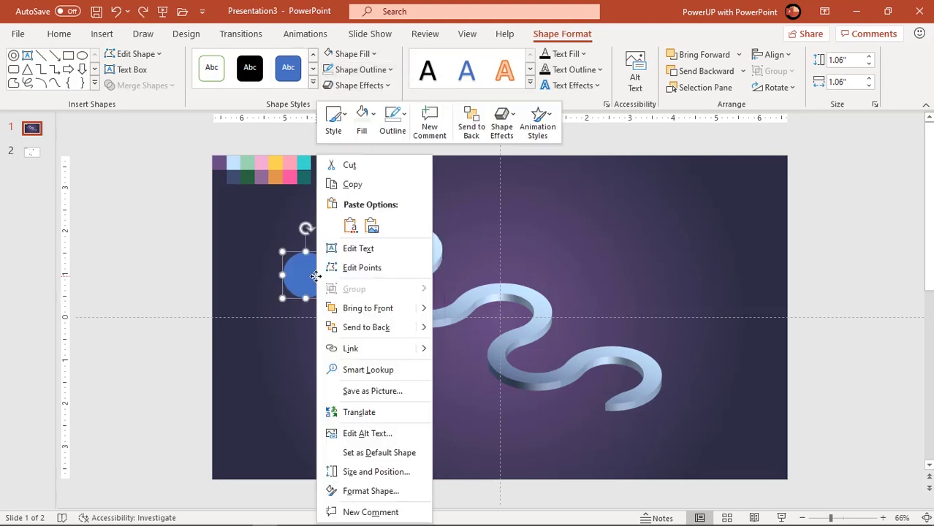
- Tilt the circle with a Parallel 3-D rotation preset and give it a 15 pt depth
{"action": "left_click", "coordinate": [360, 478]}
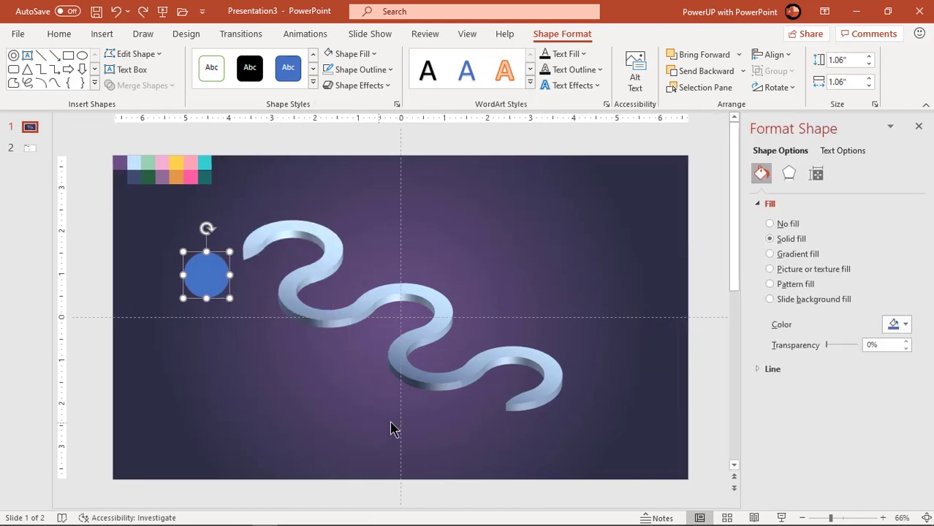
{"action": "left_click", "coordinate": [788, 175]}
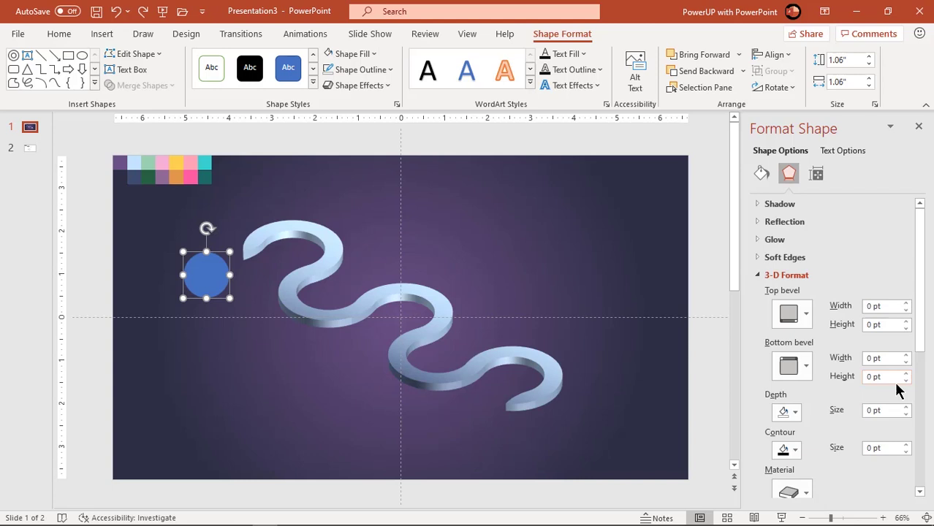
{"action": "left_click_drag", "start_coordinate": [918, 344], "coordinate": [922, 440]}
{"action": "left_click", "coordinate": [889, 425]}
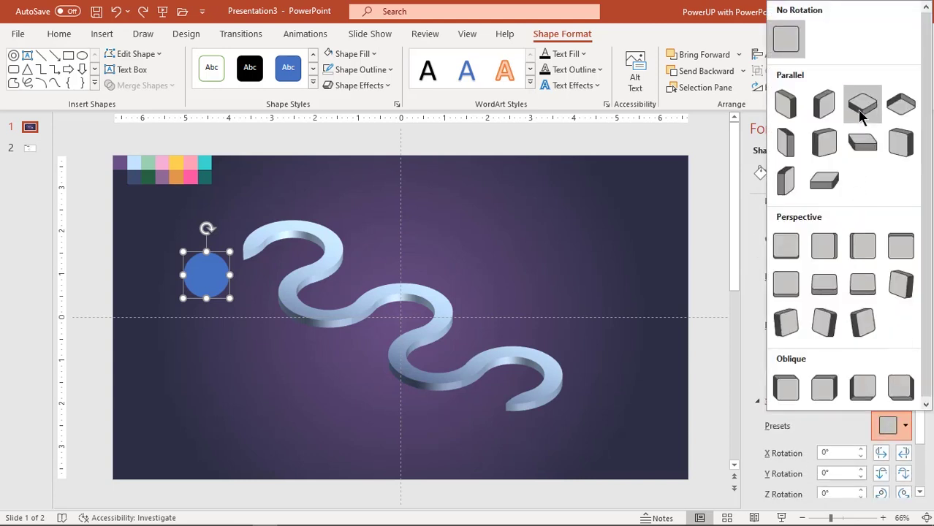
{"action": "left_click", "coordinate": [863, 106]}
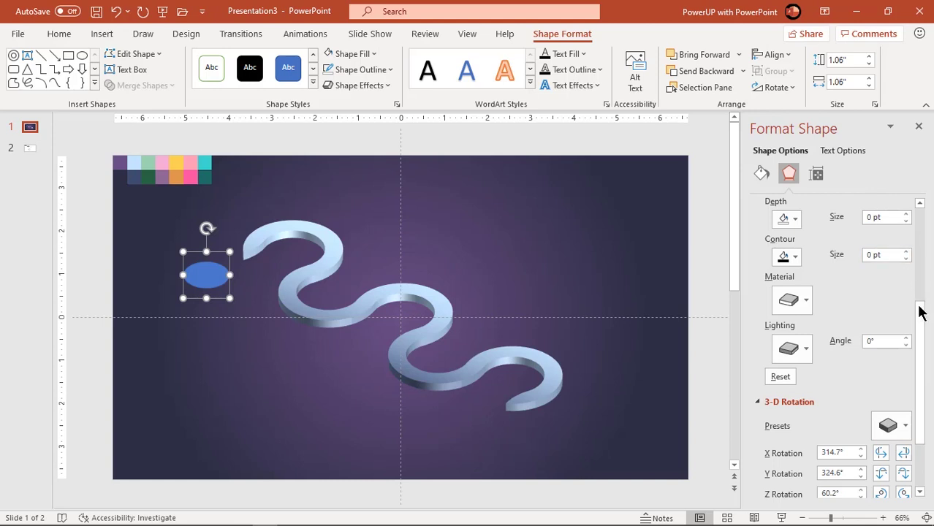
{"action": "left_click_drag", "start_coordinate": [920, 312], "coordinate": [866, 294]}
{"action": "type", "text": "15"}
{"action": "key", "text": "Return"}
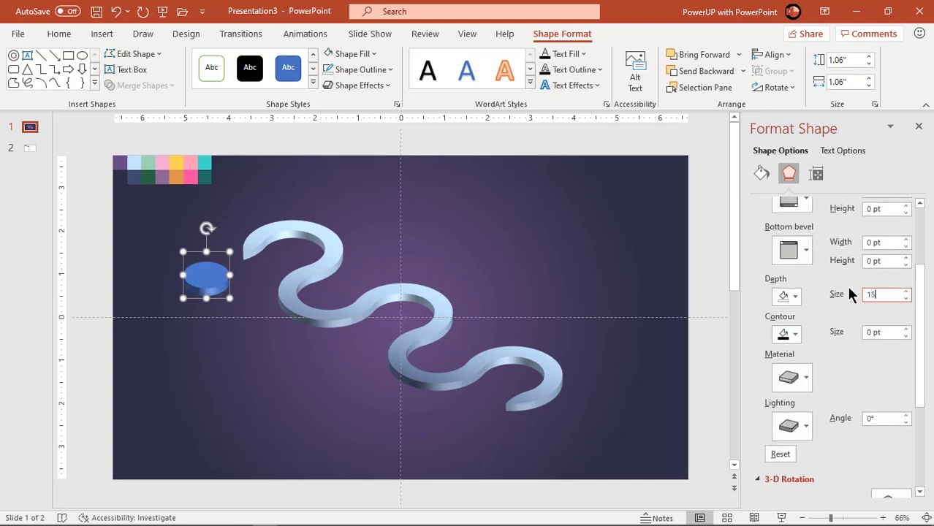
- Fill the disc with a green-to-dark-green linear gradient sampled from the palette swatches, angled 130°
{"action": "left_click", "coordinate": [761, 174]}
{"action": "left_click", "coordinate": [798, 256]}
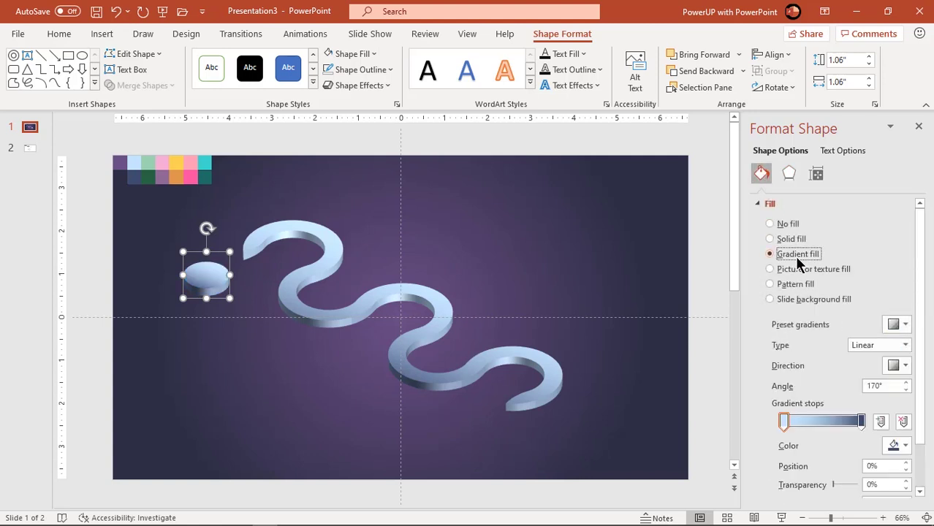
{"action": "left_click", "coordinate": [896, 445]}
{"action": "left_click", "coordinate": [850, 429]}
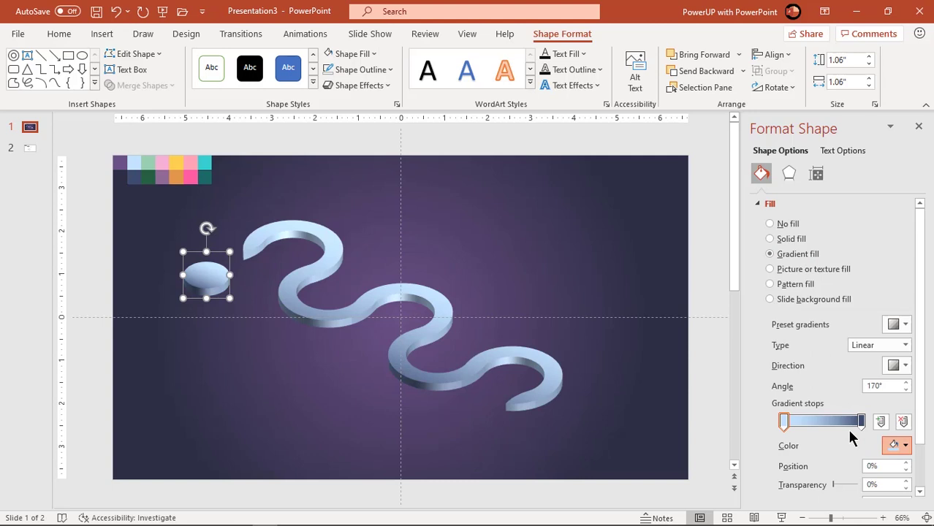
{"action": "left_click", "coordinate": [147, 162]}
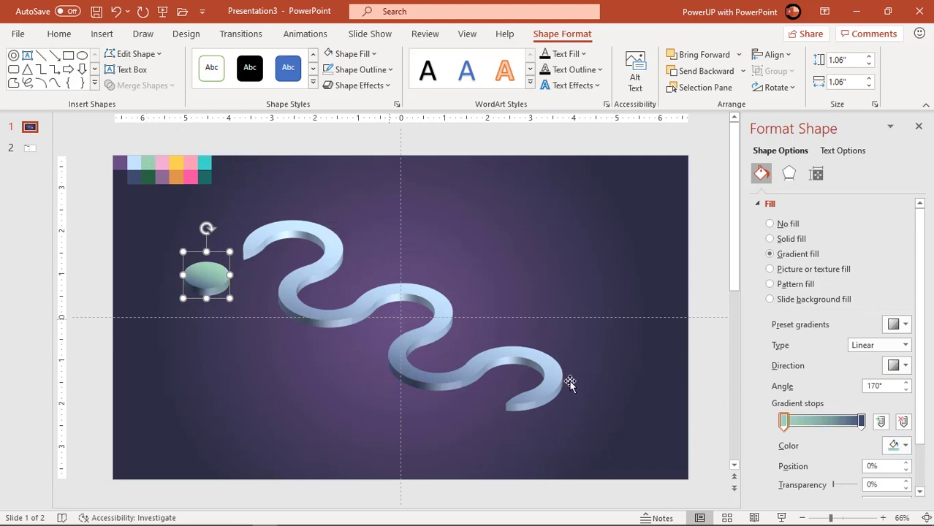
{"action": "left_click", "coordinate": [861, 421]}
{"action": "left_click", "coordinate": [904, 445]}
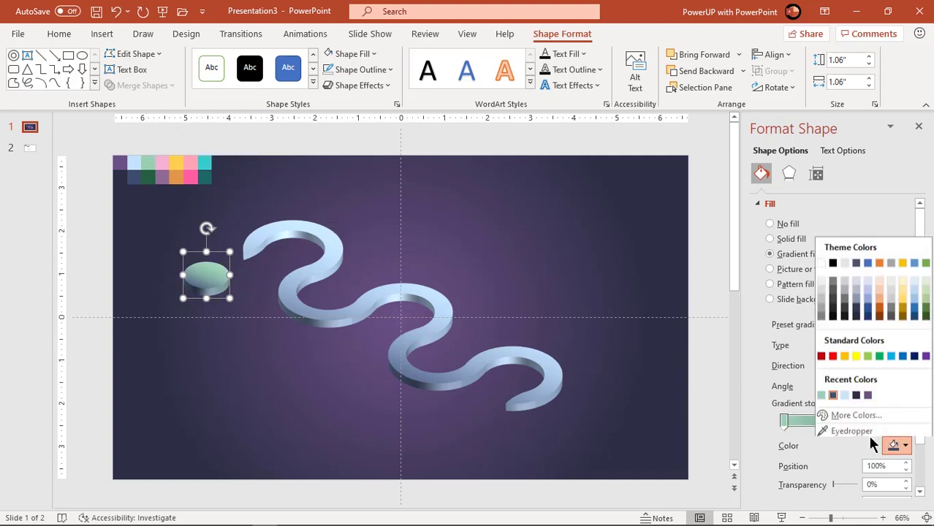
{"action": "left_click", "coordinate": [852, 429]}
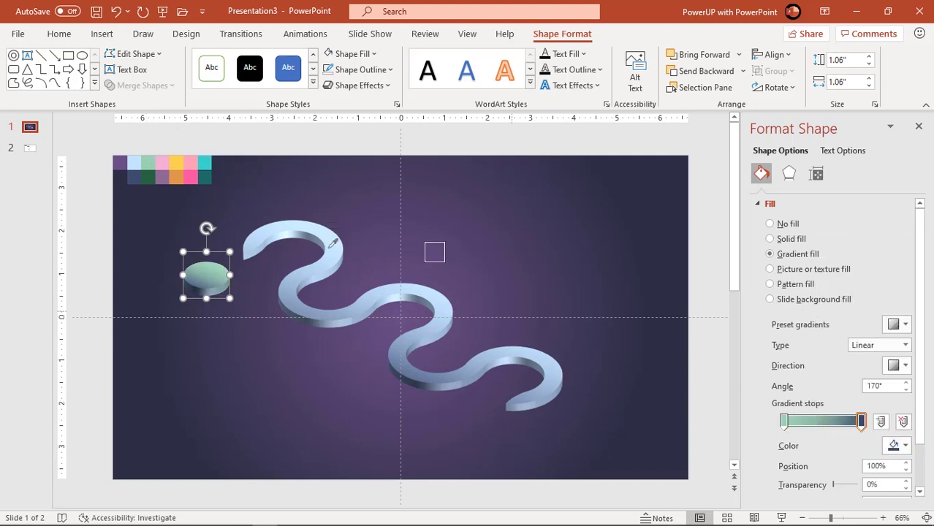
{"action": "left_click", "coordinate": [149, 176]}
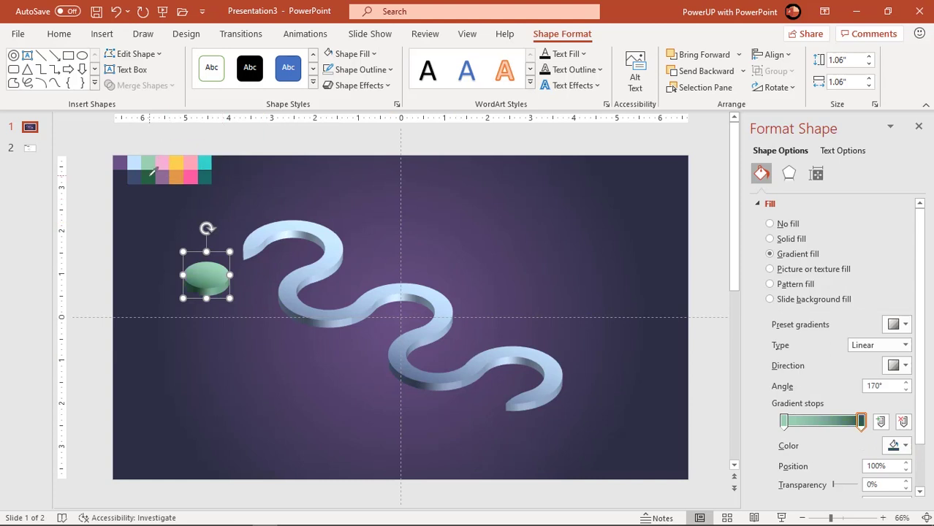
{"action": "left_click", "coordinate": [907, 390]}
{"action": "left_click", "coordinate": [907, 390]}
{"action": "left_click", "coordinate": [907, 391]}
{"action": "left_click", "coordinate": [907, 390]}
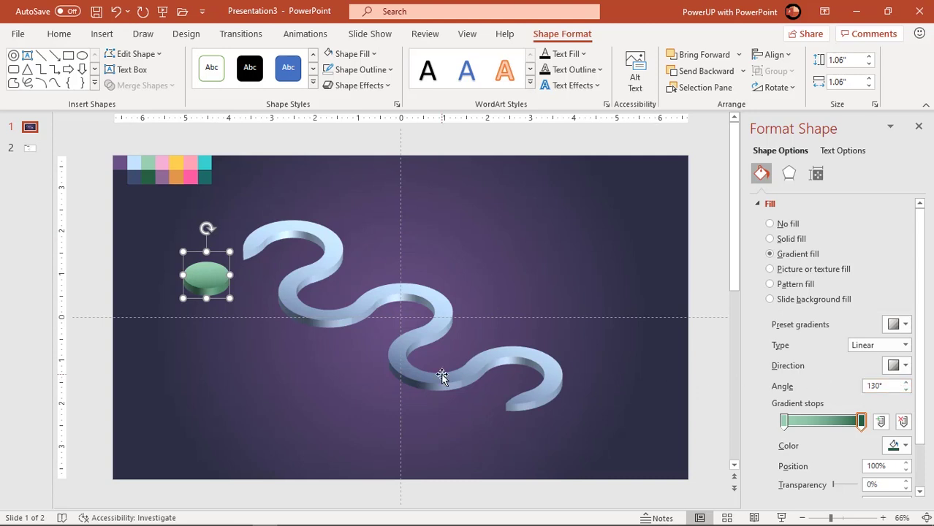
- Move the green disc onto the ribbon's top curve and shrink it to 0.83 inches
{"action": "left_click_drag", "start_coordinate": [208, 273], "coordinate": [291, 256]}
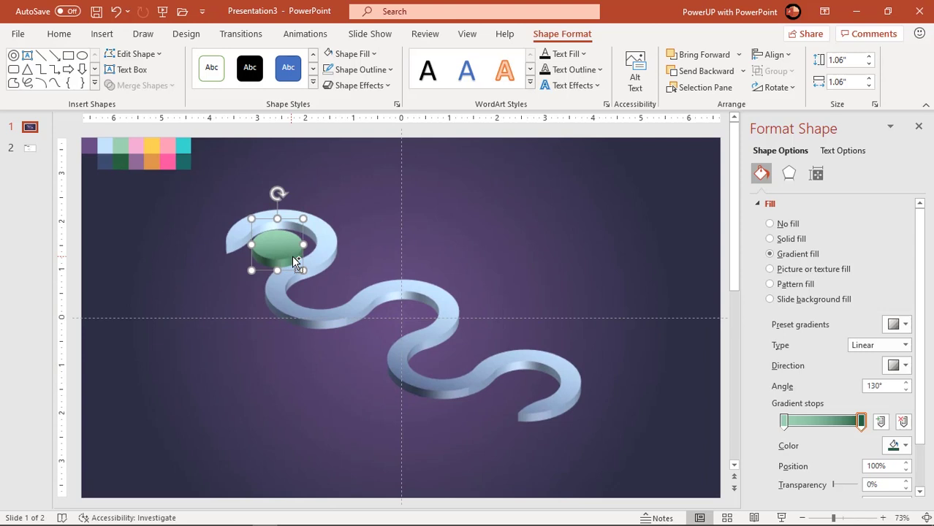
{"action": "scroll", "coordinate": [292, 255], "scroll_direction": "up", "scroll_amount": 6, "text": "ctrl"}
{"action": "left_click_drag", "start_coordinate": [444, 356], "coordinate": [403, 314]}
{"action": "scroll", "coordinate": [404, 314], "scroll_direction": "down", "scroll_amount": 5, "text": "ctrl"}
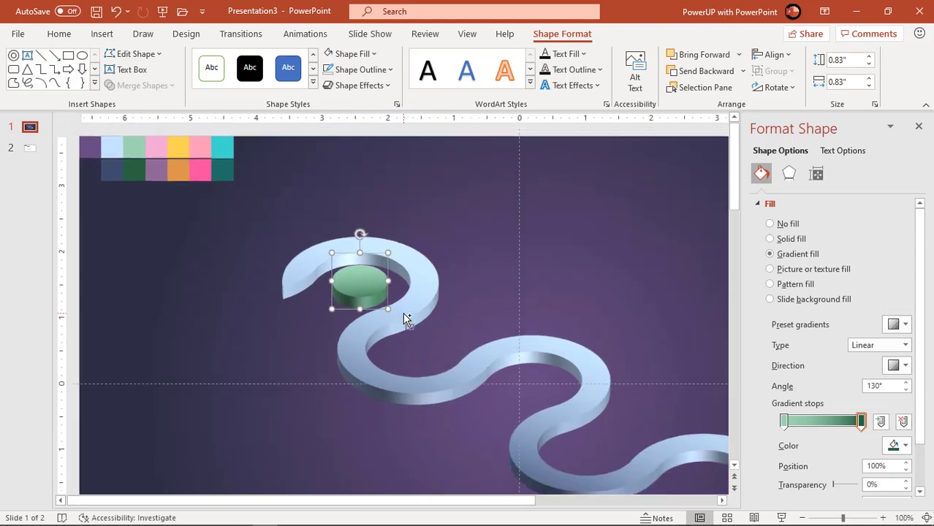
- Duplicate the disc onto the ribbon's next four curves, nudging the last copy into place
{"action": "left_click_drag", "start_coordinate": [291, 246], "coordinate": [318, 290]}
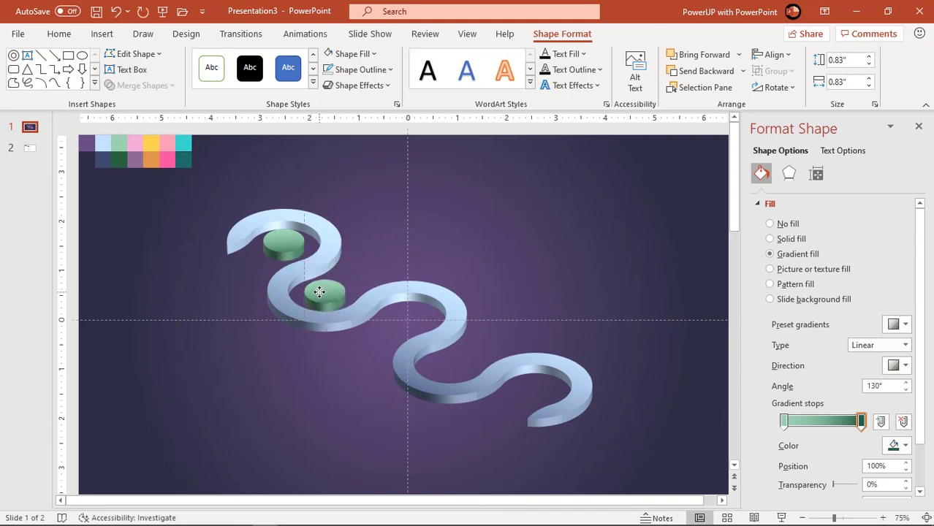
{"action": "left_click", "coordinate": [317, 290]}
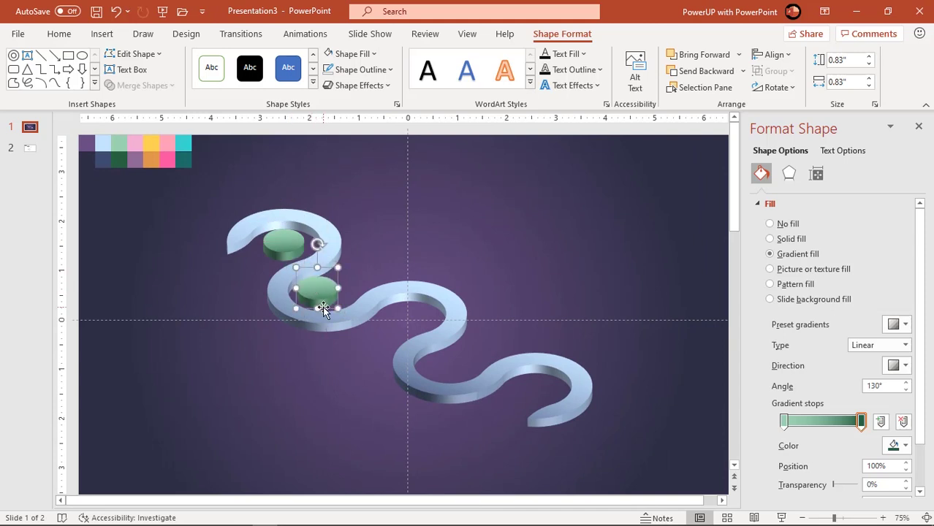
{"action": "left_click_drag", "start_coordinate": [324, 308], "coordinate": [411, 315]}
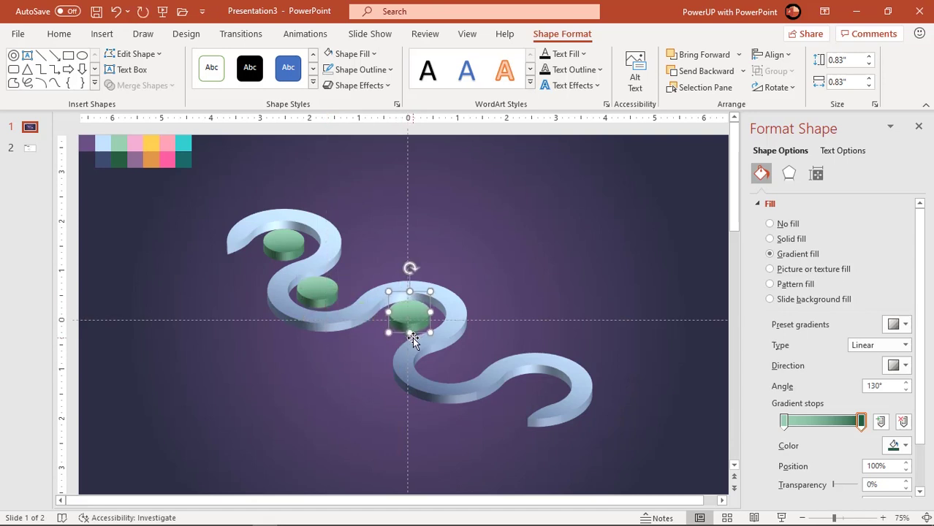
{"action": "left_click", "coordinate": [489, 292]}
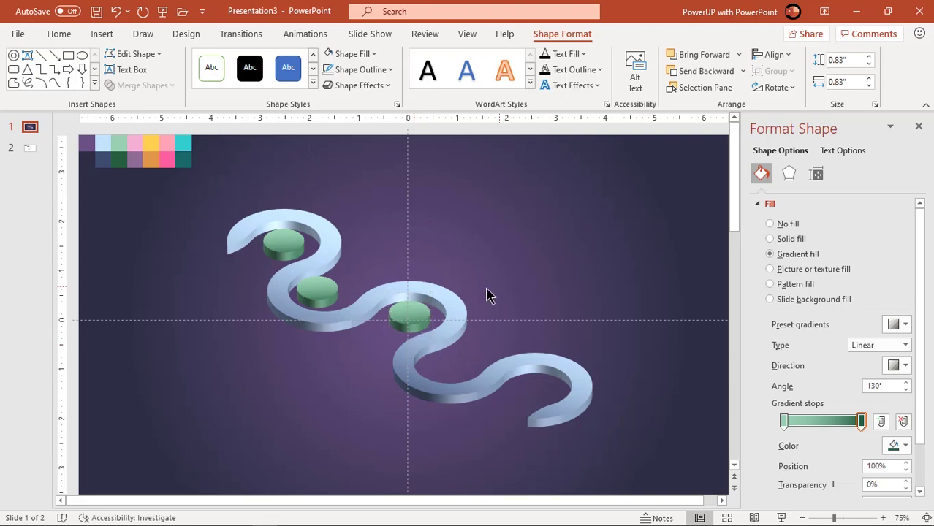
{"action": "left_click", "coordinate": [413, 316]}
{"action": "left_click_drag", "start_coordinate": [413, 316], "coordinate": [440, 362]}
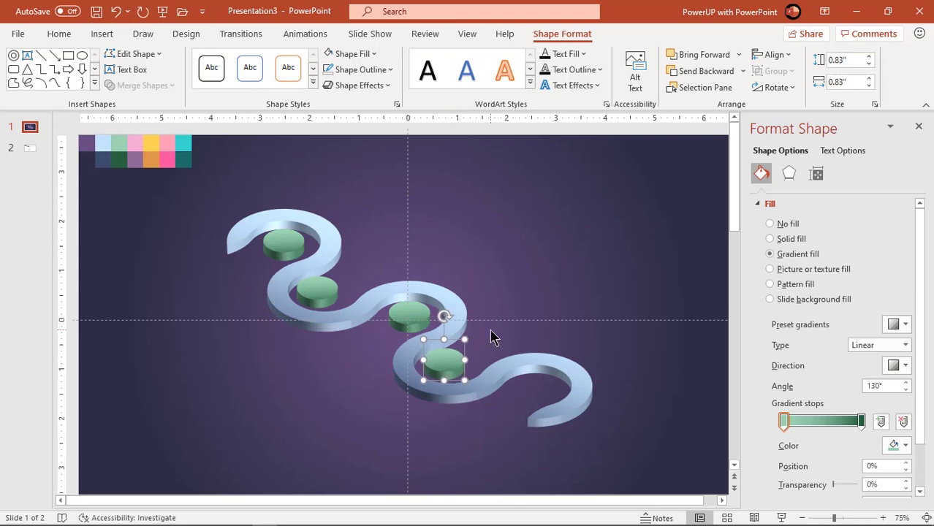
{"action": "left_click", "coordinate": [492, 333]}
{"action": "left_click", "coordinate": [451, 372]}
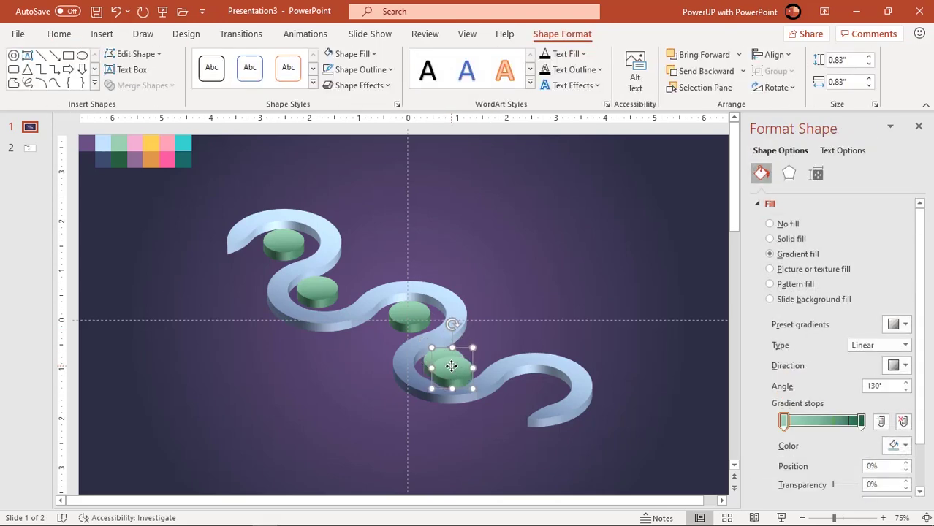
{"action": "left_click_drag", "start_coordinate": [451, 371], "coordinate": [535, 386]}
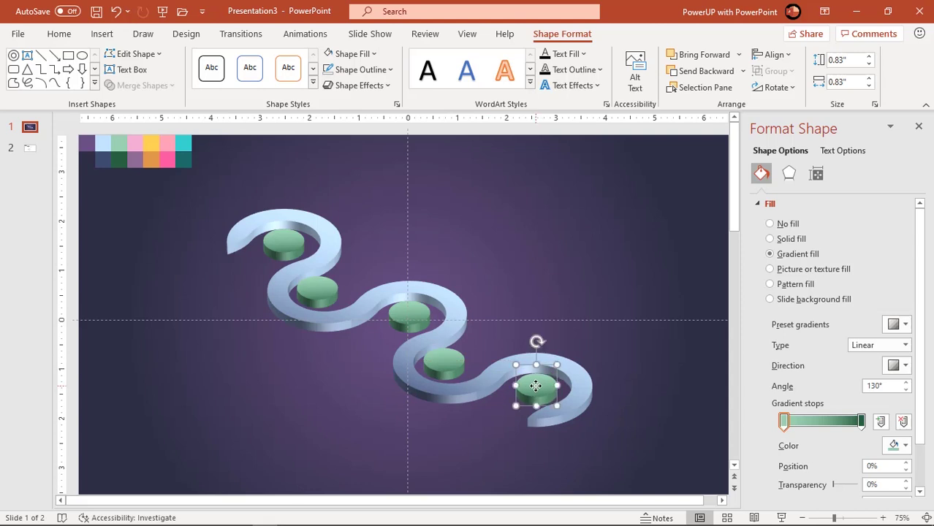
{"action": "key", "text": "ctrl+Up"}
{"action": "key", "text": "ctrl+Up"}
{"action": "key", "text": "ctrl+Up"}
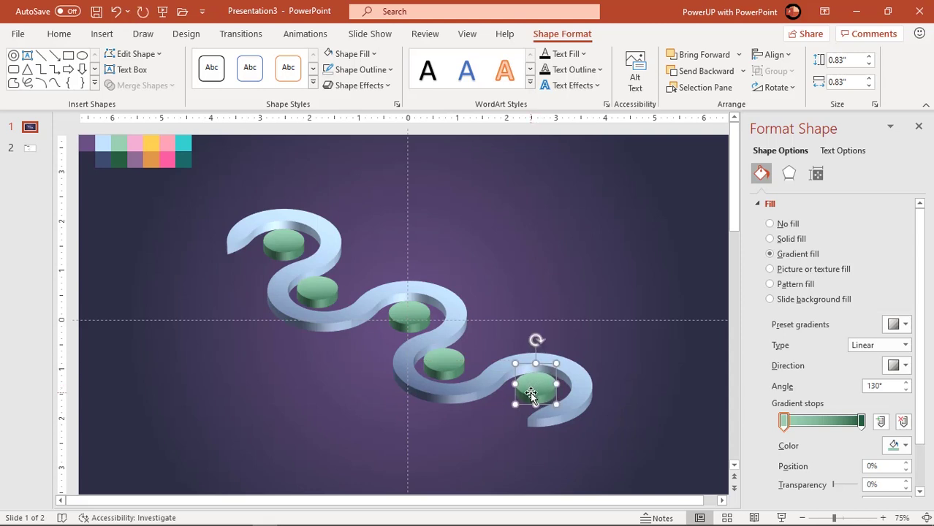
{"action": "key", "text": "ctrl+Left"}
- Recolour the second disc's gradient stops with the pink palette swatch
{"action": "left_click", "coordinate": [333, 295]}
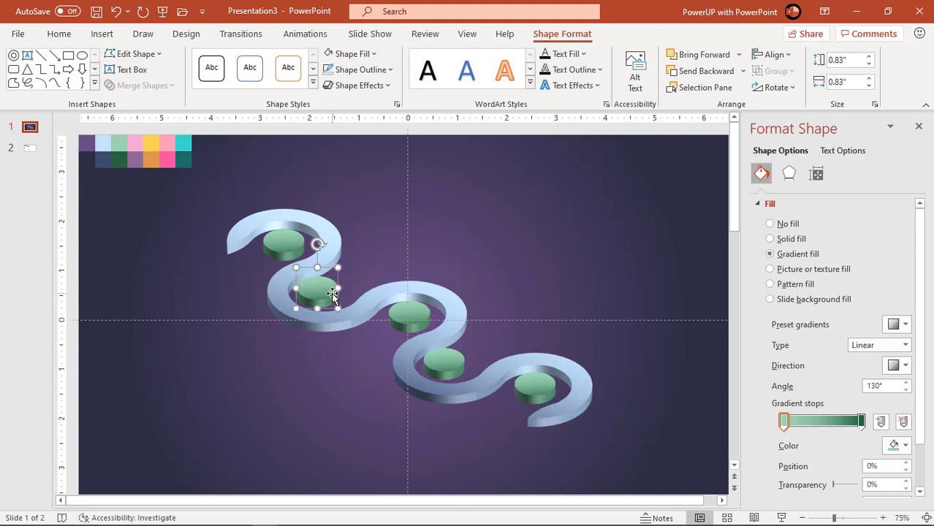
{"action": "left_click", "coordinate": [898, 445]}
{"action": "left_click", "coordinate": [840, 429]}
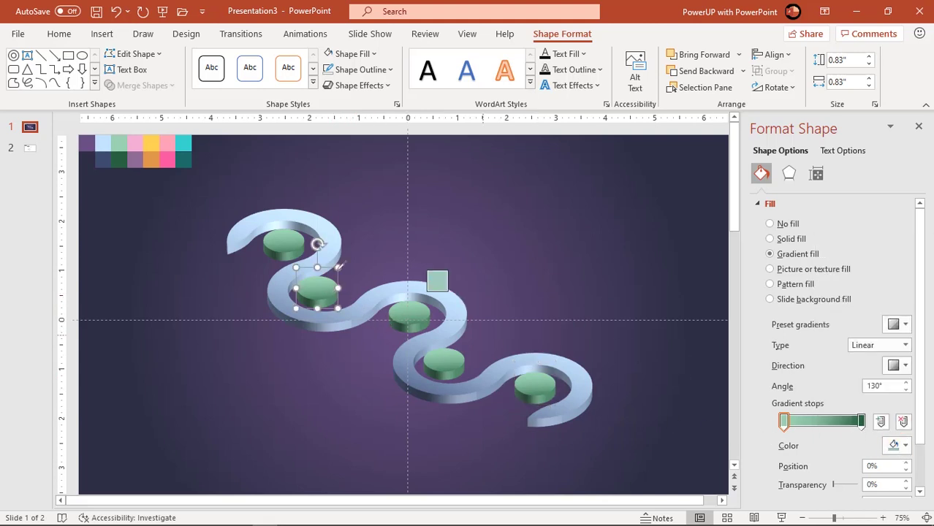
{"action": "left_click", "coordinate": [137, 144]}
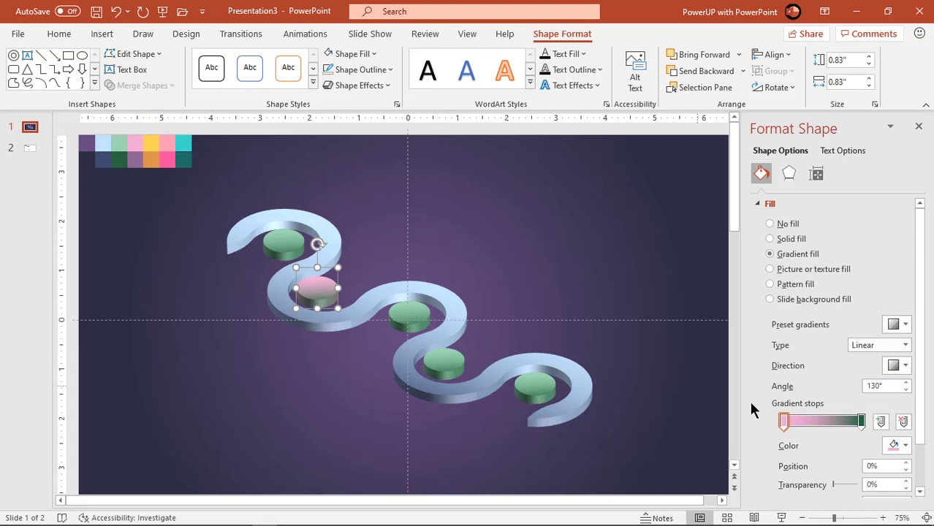
{"action": "left_click", "coordinate": [860, 422]}
{"action": "left_click", "coordinate": [898, 445]}
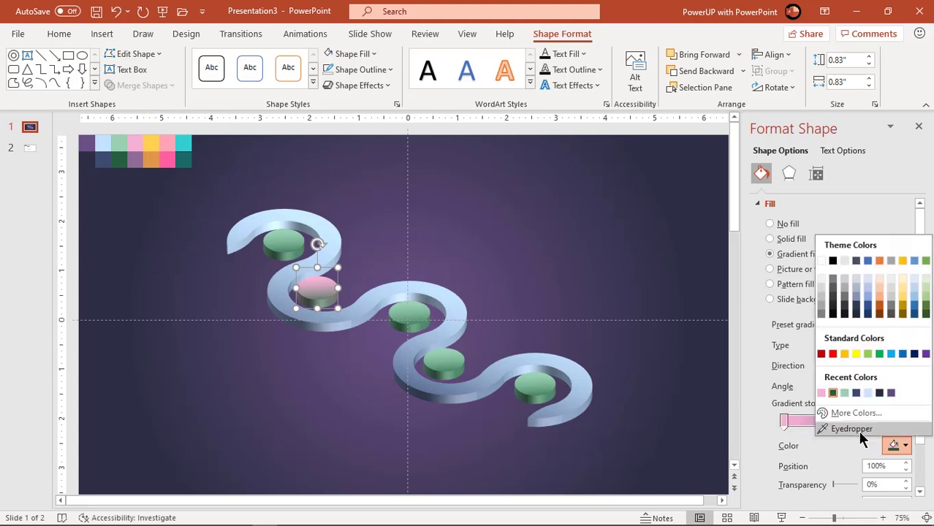
{"action": "left_click", "coordinate": [840, 428]}
{"action": "left_click", "coordinate": [138, 145]}
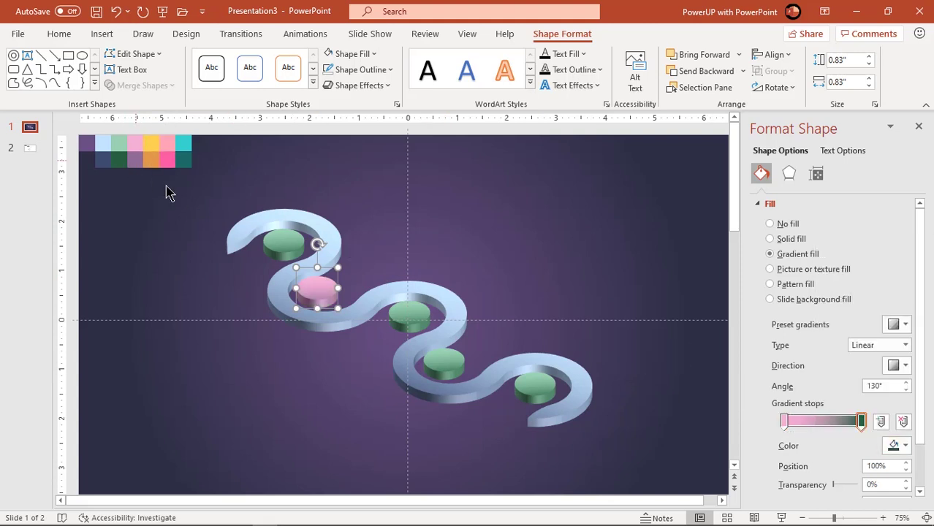
- Recolour the middle disc with a yellow-to-orange gradient from the palette swatches
{"action": "left_click", "coordinate": [410, 313]}
{"action": "left_click", "coordinate": [898, 446]}
{"action": "left_click", "coordinate": [848, 426]}
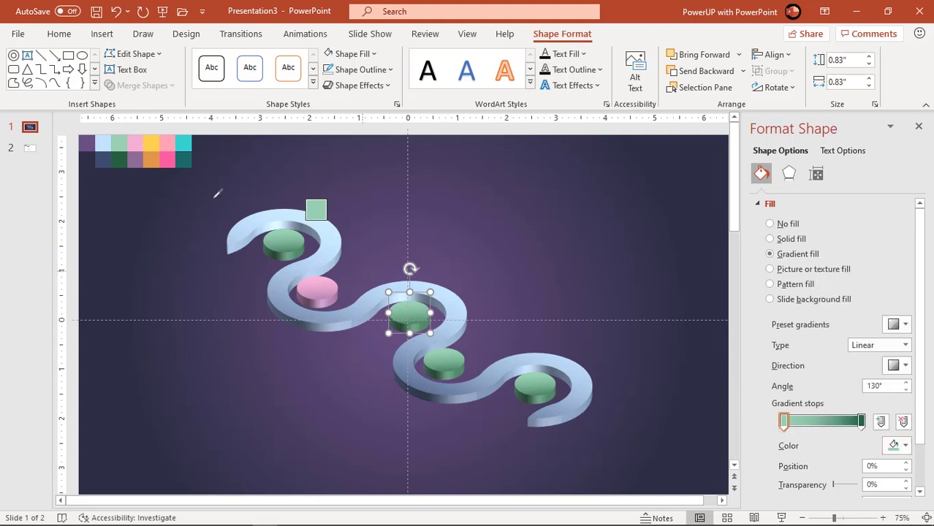
{"action": "left_click", "coordinate": [152, 143]}
{"action": "left_click", "coordinate": [861, 421]}
{"action": "left_click", "coordinate": [898, 445]}
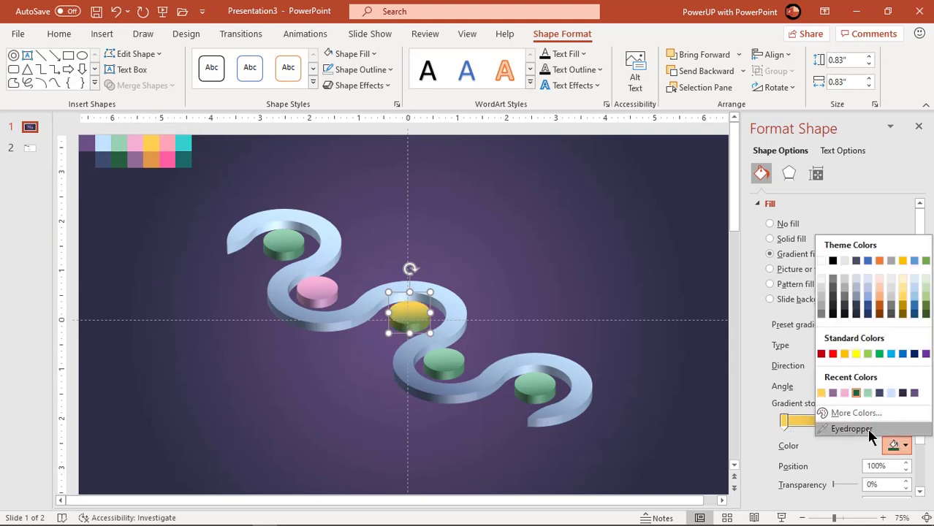
{"action": "left_click", "coordinate": [850, 426]}
{"action": "left_click", "coordinate": [151, 143]}
- Recolour the fourth disc's gradient stops with pink palette swatches
{"action": "left_click", "coordinate": [436, 366]}
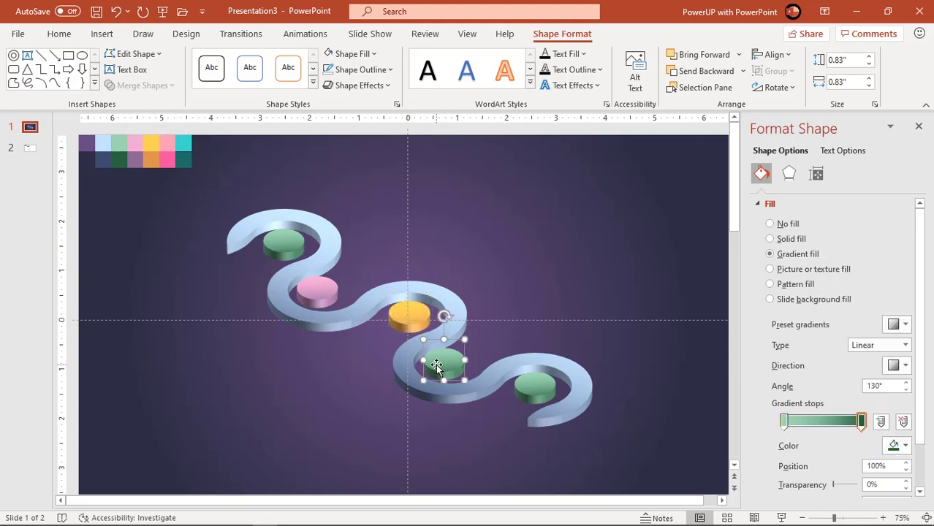
{"action": "left_click", "coordinate": [784, 423]}
{"action": "left_click", "coordinate": [898, 446]}
{"action": "left_click", "coordinate": [847, 427]}
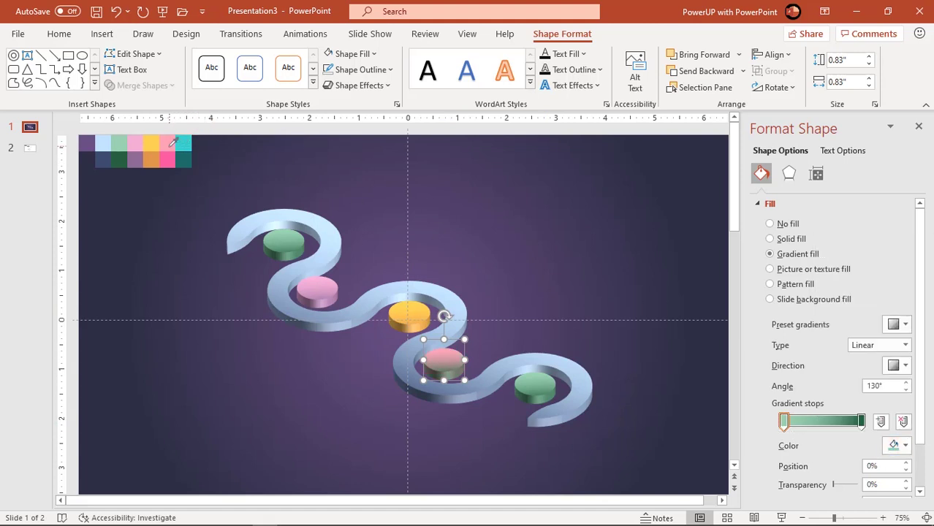
{"action": "left_click", "coordinate": [861, 422]}
{"action": "left_click", "coordinate": [898, 445]}
{"action": "left_click", "coordinate": [848, 427]}
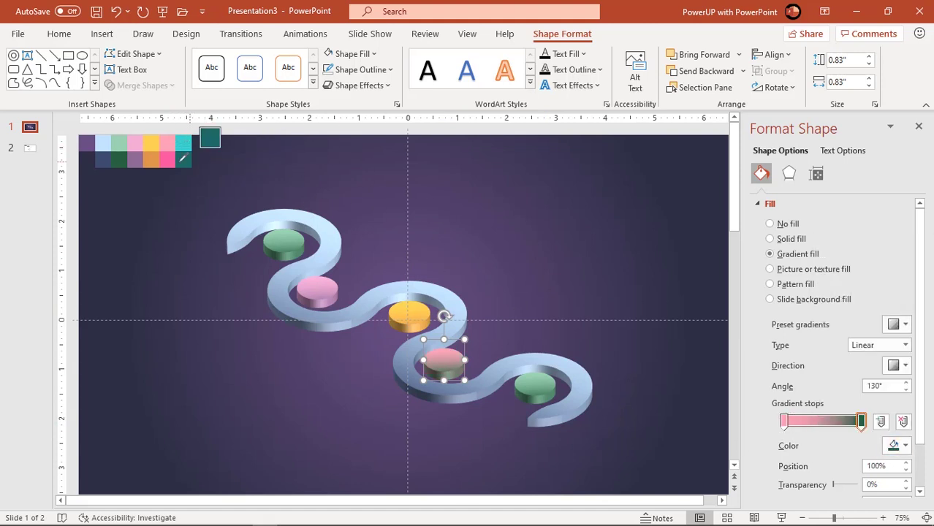
{"action": "left_click", "coordinate": [168, 143]}
- Recolour the last disc's gradient stops with teal palette swatches, then deselect
{"action": "left_click", "coordinate": [540, 389]}
{"action": "left_click", "coordinate": [783, 422]}
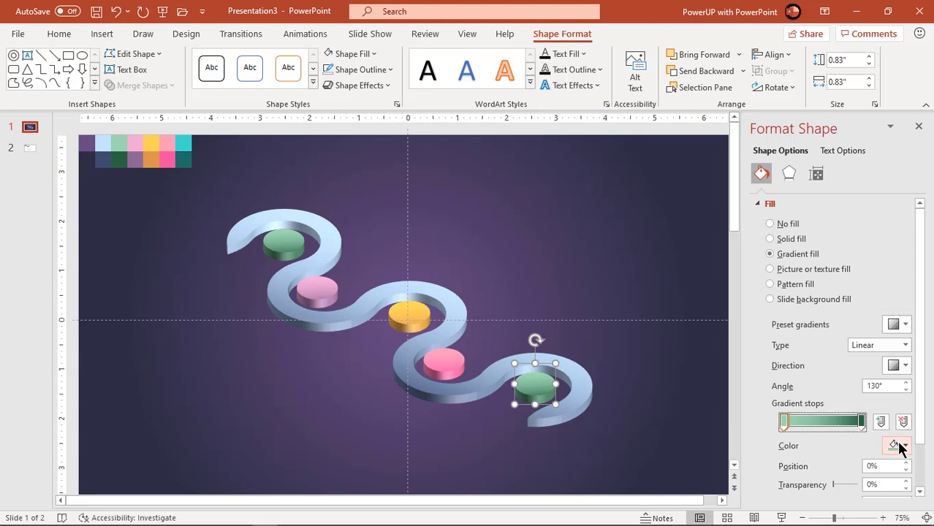
{"action": "left_click", "coordinate": [897, 445]}
{"action": "left_click", "coordinate": [847, 428]}
{"action": "left_click", "coordinate": [184, 144]}
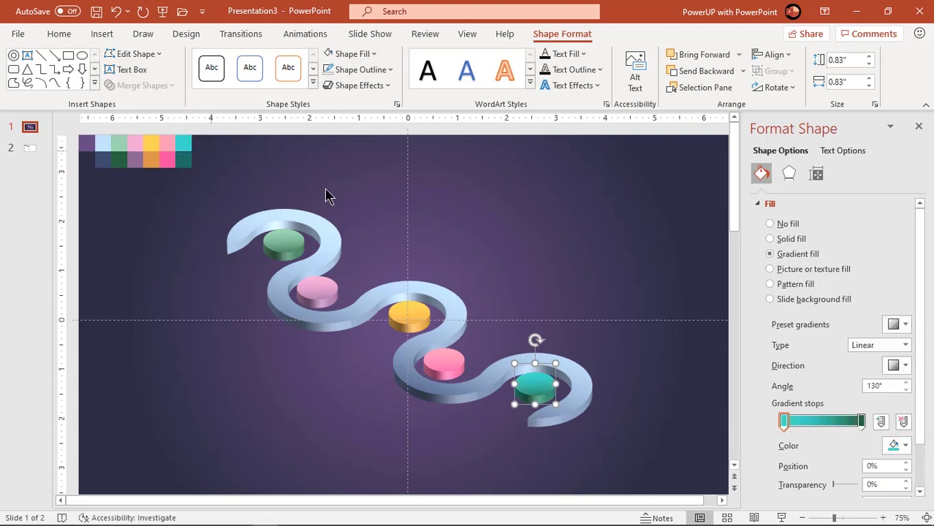
{"action": "left_click", "coordinate": [861, 422]}
{"action": "left_click", "coordinate": [898, 445]}
{"action": "left_click", "coordinate": [848, 427]}
{"action": "left_click", "coordinate": [183, 158]}
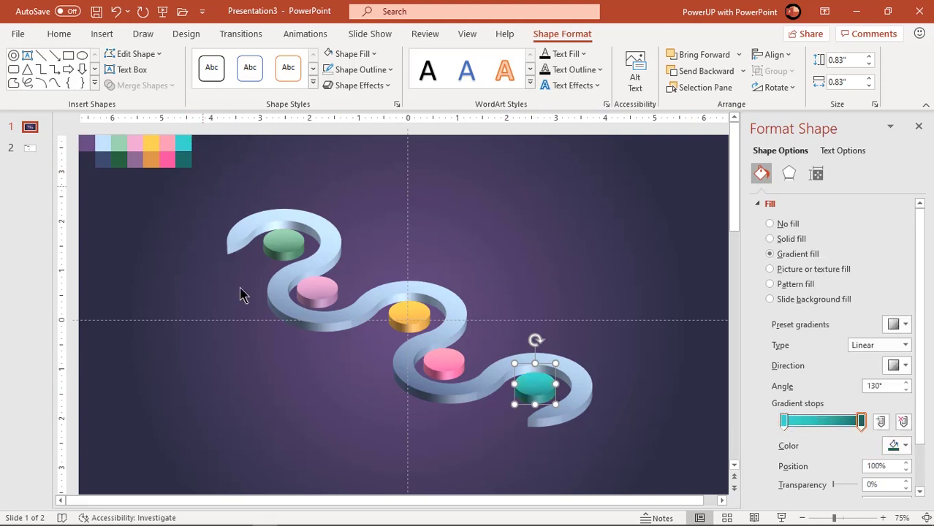
{"action": "left_click", "coordinate": [252, 349]}
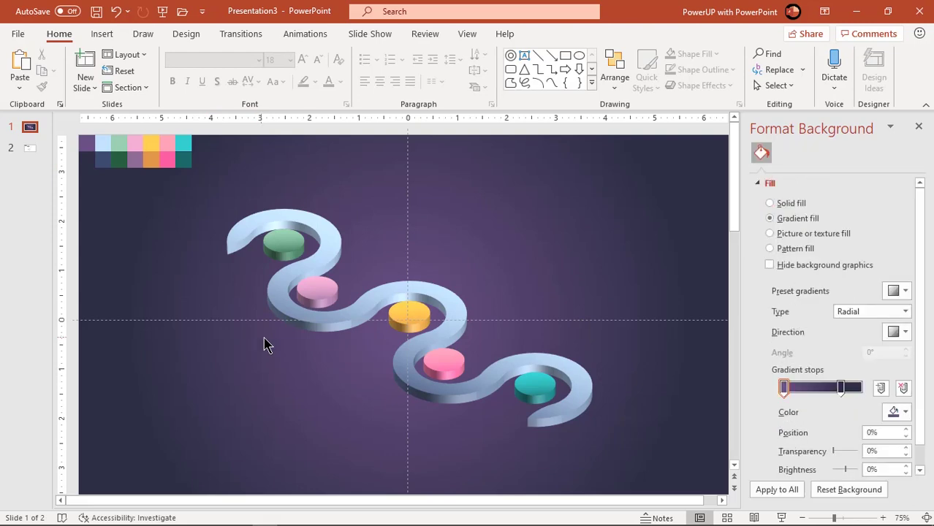
- Select all five discs and the ribbon and apply an Outer Offset: Bottom shadow
{"action": "left_click", "coordinate": [306, 247]}
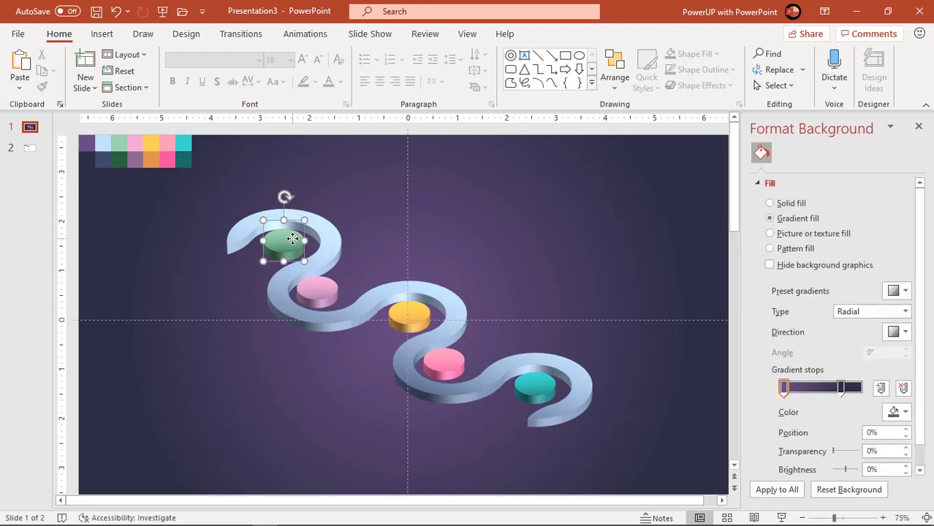
{"action": "left_click", "coordinate": [322, 293], "text": "shift"}
{"action": "left_click", "coordinate": [420, 321], "text": "shift"}
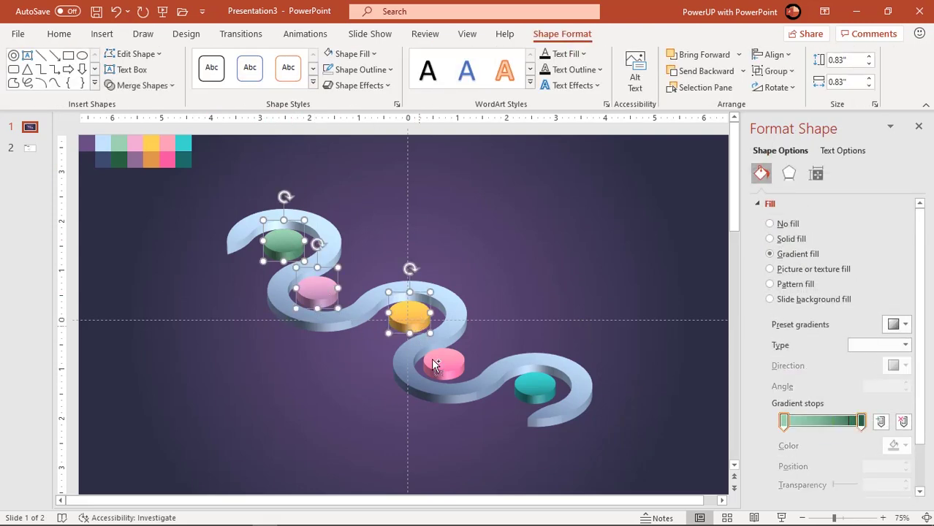
{"action": "left_click", "coordinate": [444, 373], "text": "shift"}
{"action": "left_click", "coordinate": [538, 404], "text": "shift"}
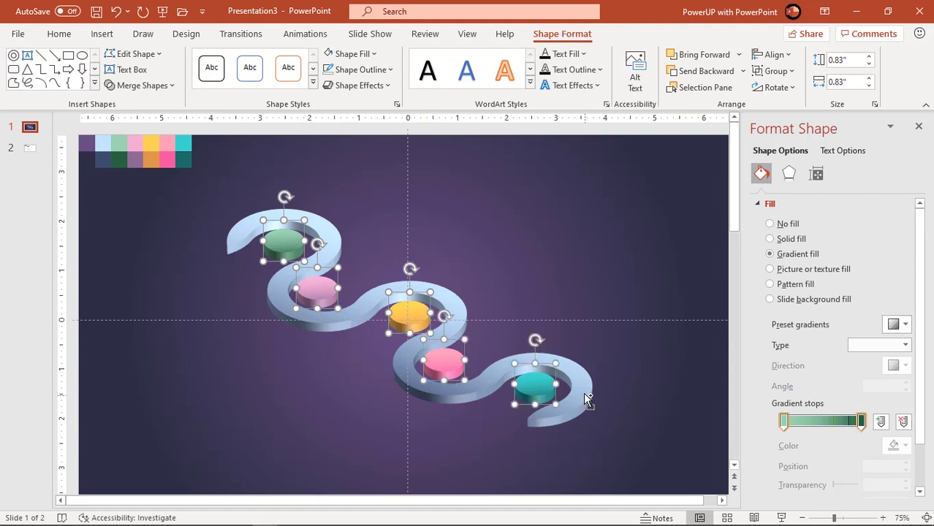
{"action": "left_click", "coordinate": [586, 396], "text": "shift"}
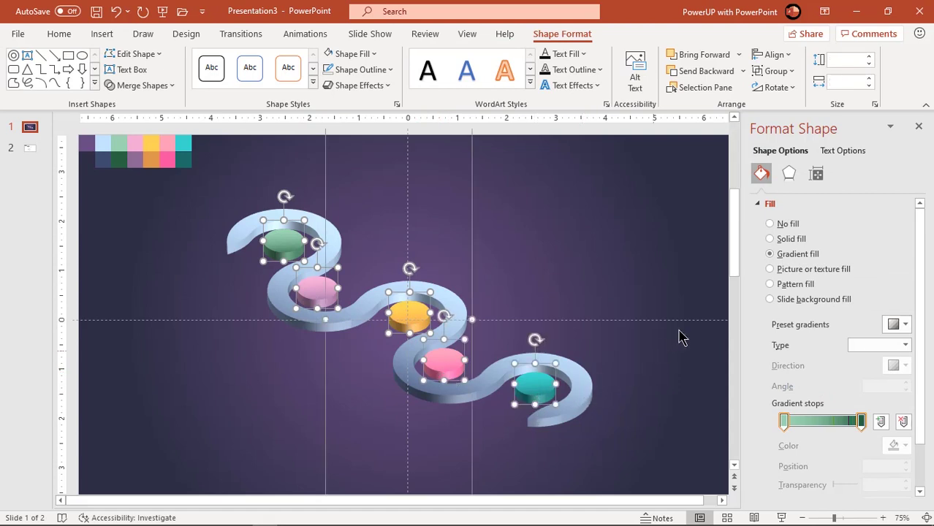
{"action": "left_click", "coordinate": [789, 177]}
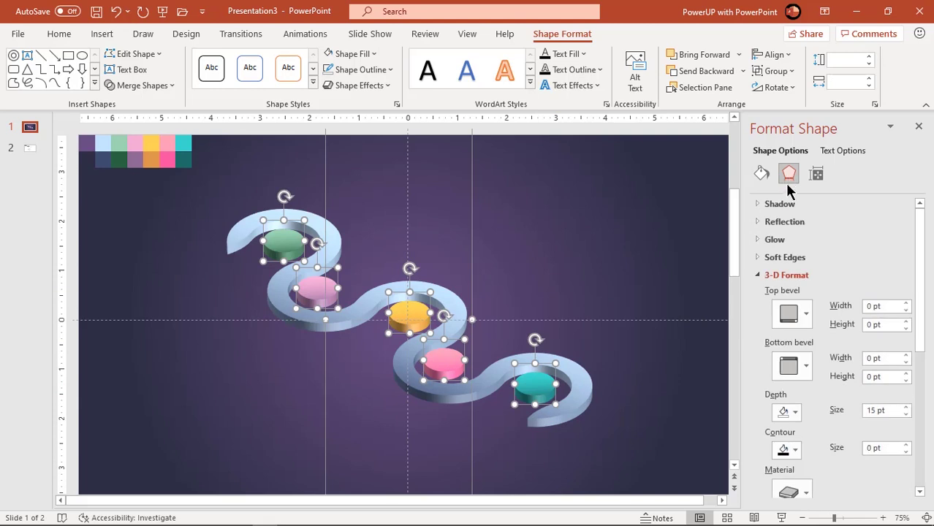
{"action": "left_click", "coordinate": [779, 204]}
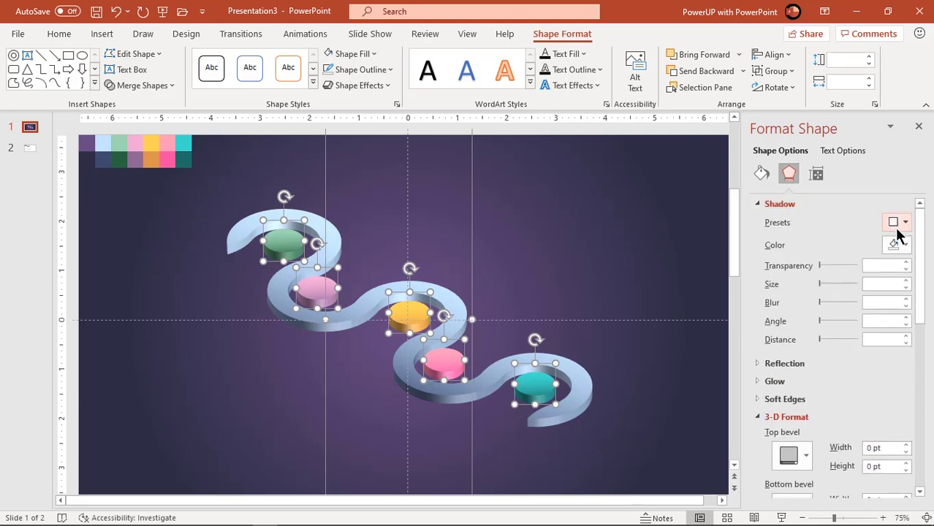
{"action": "left_click", "coordinate": [899, 227]}
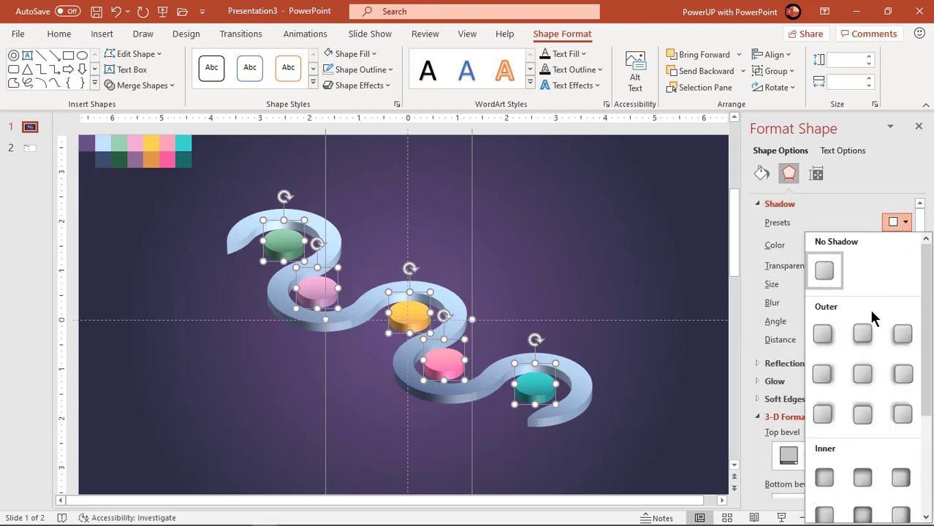
{"action": "left_click", "coordinate": [864, 334]}
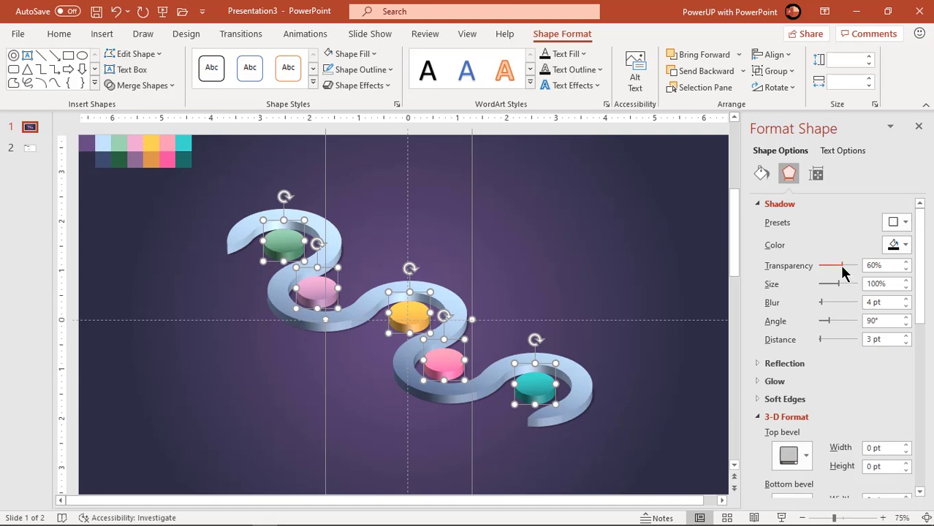
- Set the shadow to 30% transparency, 10 pt blur and 4 pt distance, then close the pane
{"action": "left_click_drag", "start_coordinate": [842, 268], "coordinate": [838, 268]}
{"action": "left_click", "coordinate": [906, 299]}
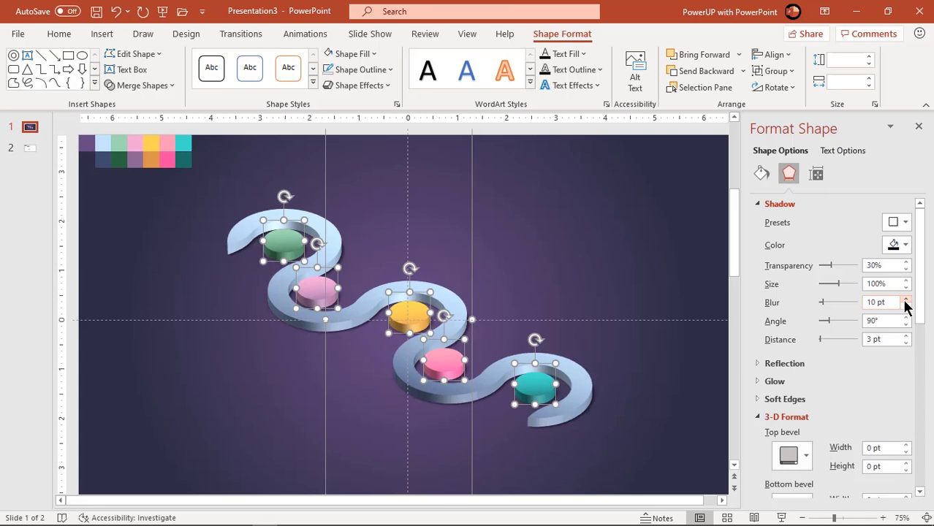
{"action": "left_click", "coordinate": [905, 337]}
{"action": "left_click", "coordinate": [906, 337]}
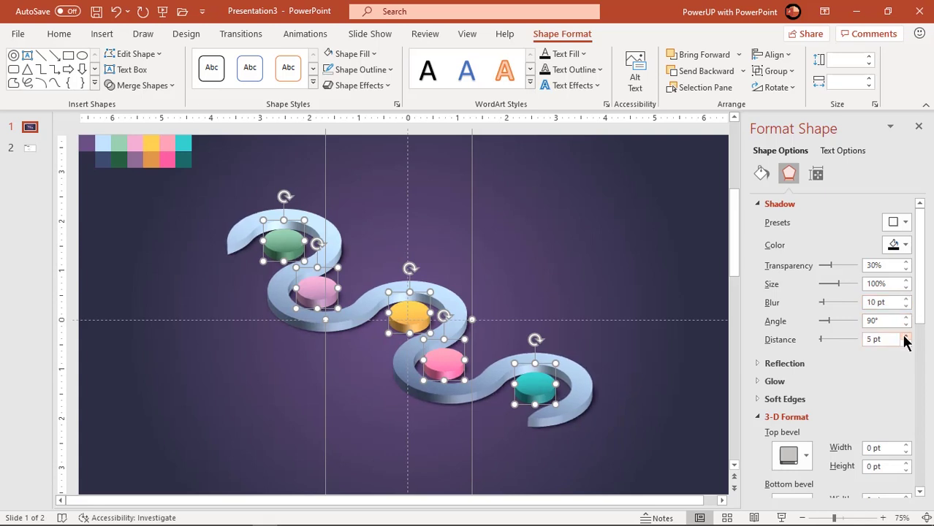
{"action": "left_click", "coordinate": [906, 343]}
{"action": "left_click", "coordinate": [905, 343]}
{"action": "left_click", "coordinate": [906, 337]}
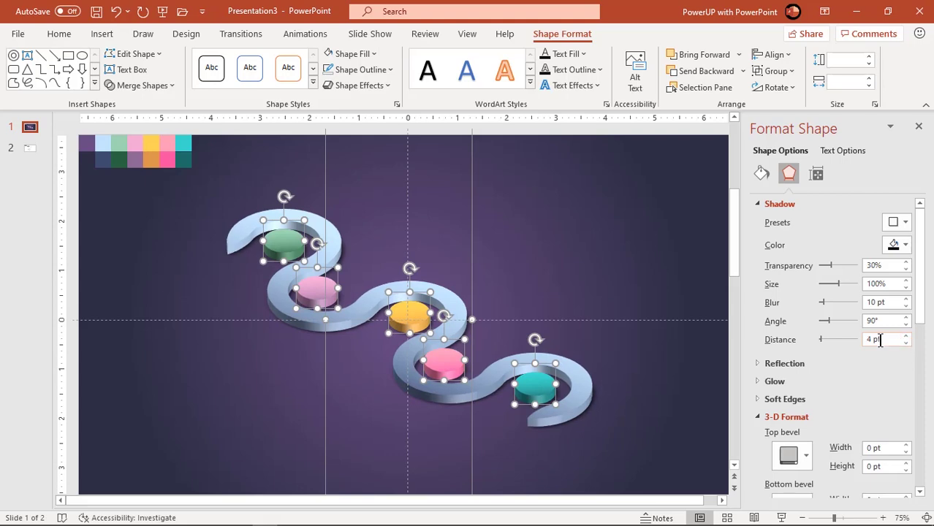
{"action": "left_click", "coordinate": [918, 126]}
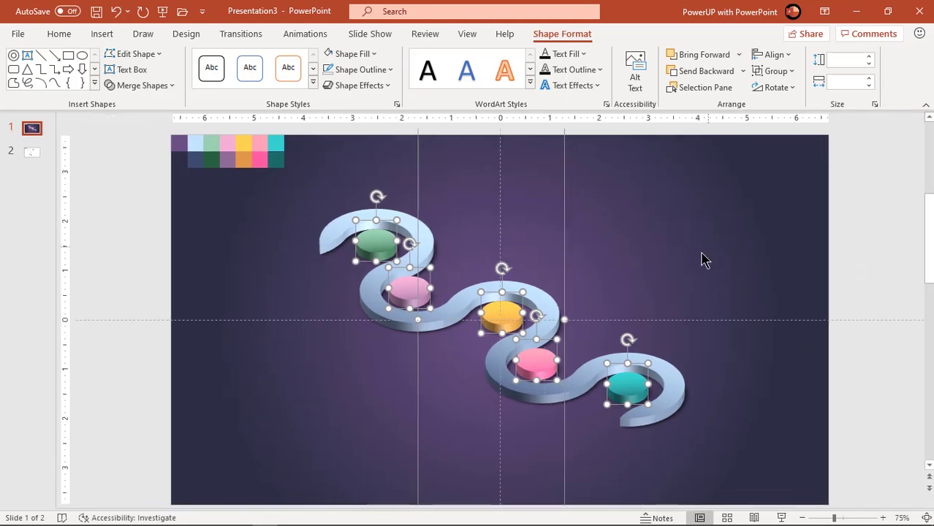
{"action": "left_click", "coordinate": [692, 263]}
- Duplicate the five coloured cylinders to the lower left of the ribbon
{"action": "left_click", "coordinate": [382, 248]}
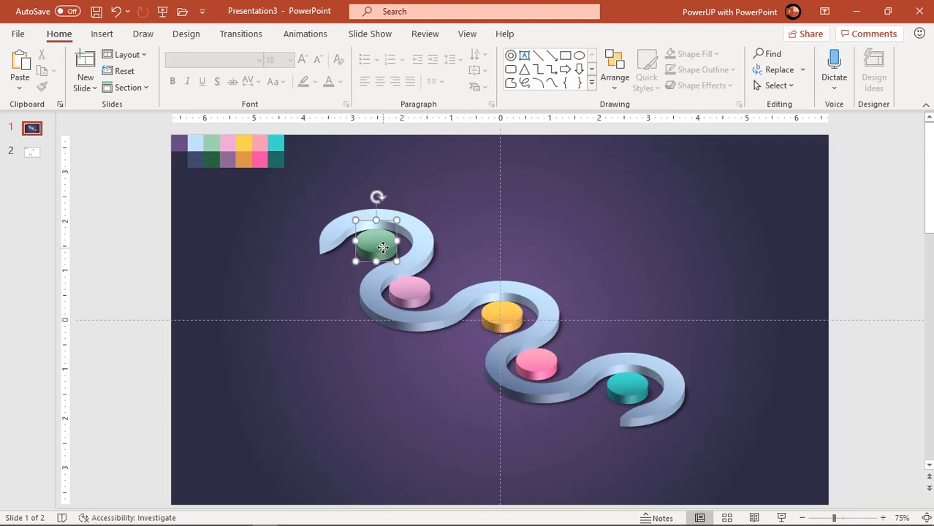
{"action": "left_click", "coordinate": [412, 287], "text": "shift"}
{"action": "left_click", "coordinate": [497, 316], "text": "shift"}
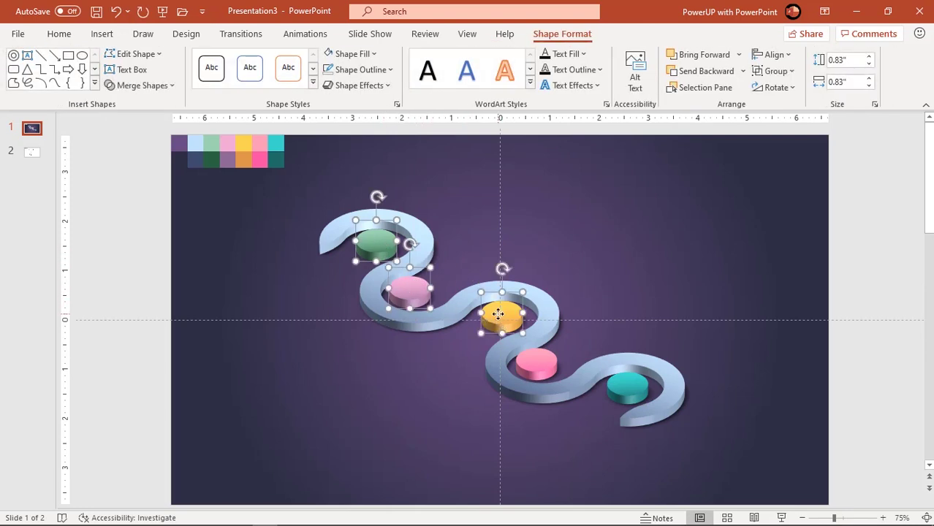
{"action": "left_click", "coordinate": [626, 383], "text": "shift"}
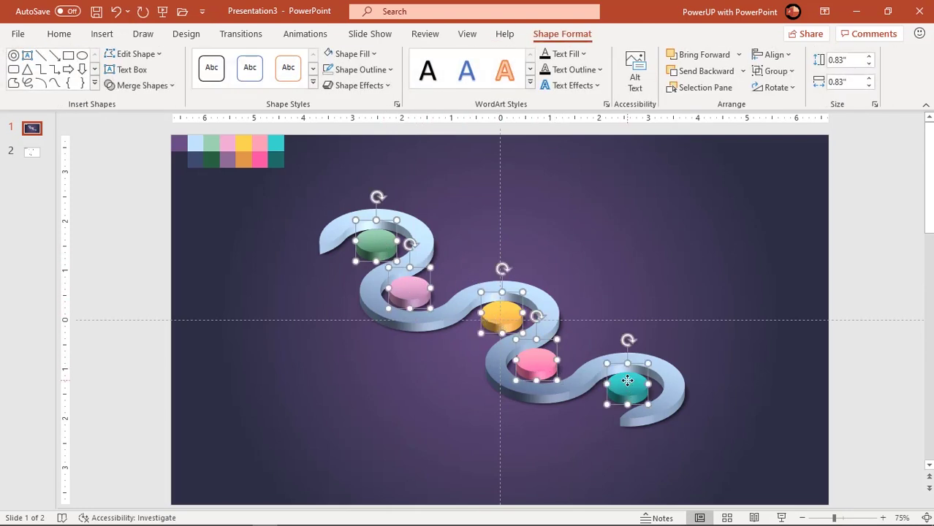
{"action": "left_click_drag", "start_coordinate": [627, 381], "coordinate": [483, 435]}
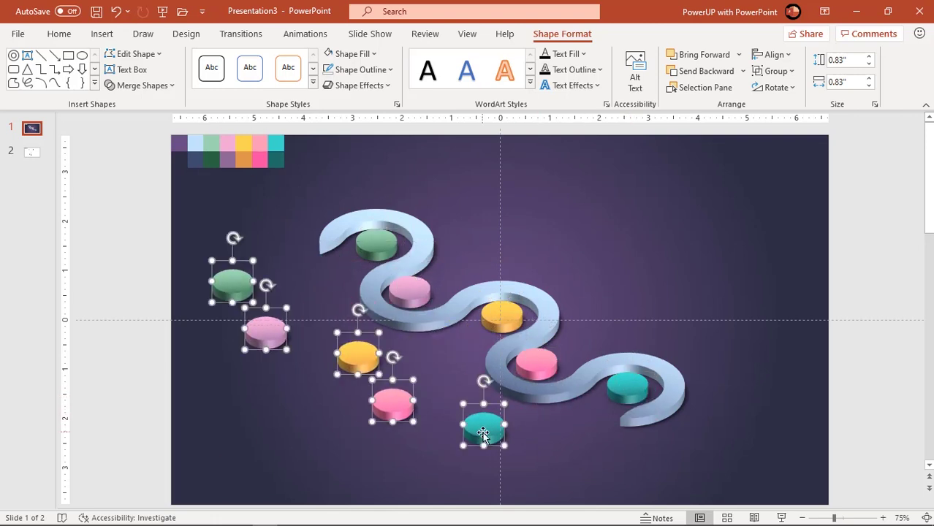
- Set the copied discs' shadow to No Shadow
{"action": "right_click", "coordinate": [488, 434]}
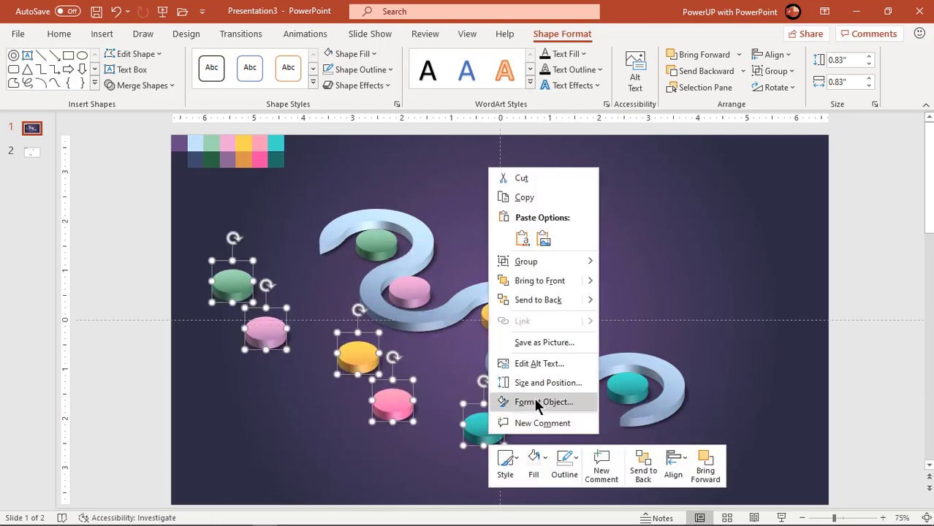
{"action": "left_click", "coordinate": [533, 397]}
{"action": "left_click", "coordinate": [788, 173]}
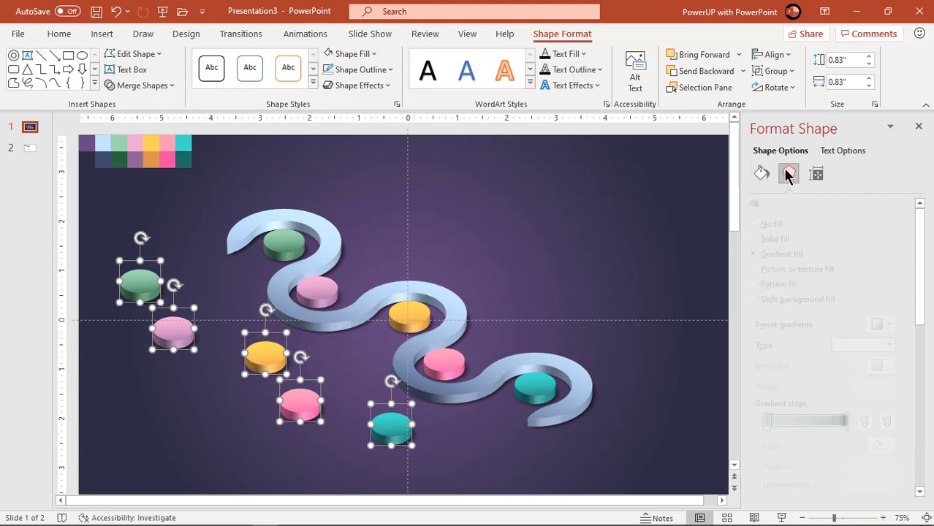
{"action": "left_click", "coordinate": [894, 222]}
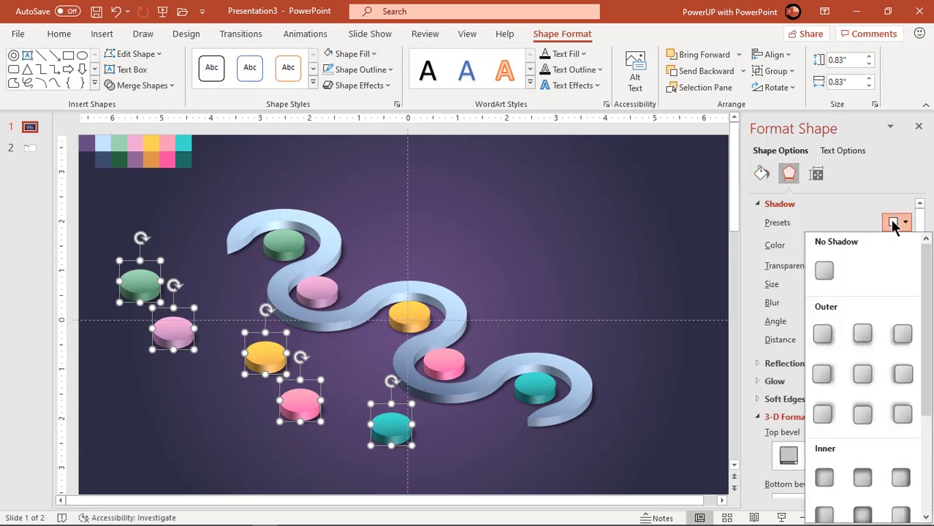
{"action": "left_click", "coordinate": [828, 269]}
{"action": "left_click", "coordinate": [919, 131]}
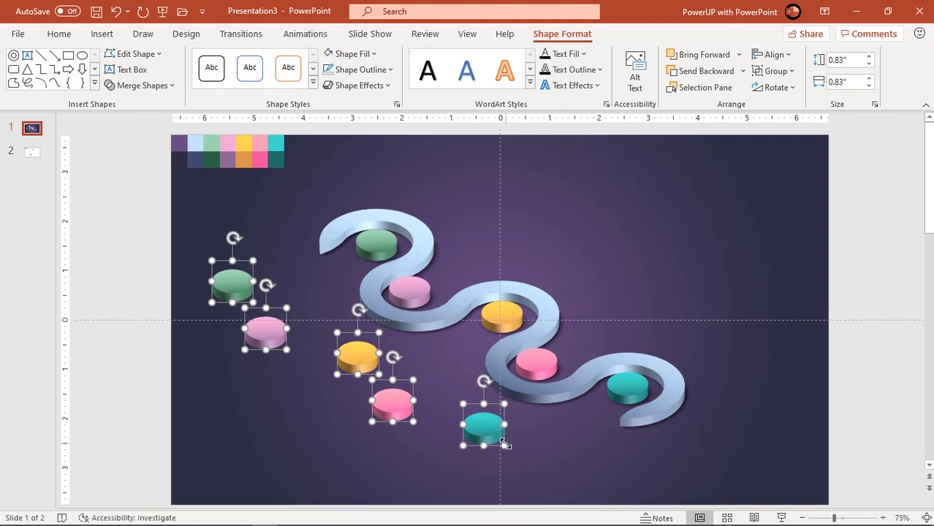
- Shrink the five copies to 0.42 inches
{"action": "key", "text": "Escape"}
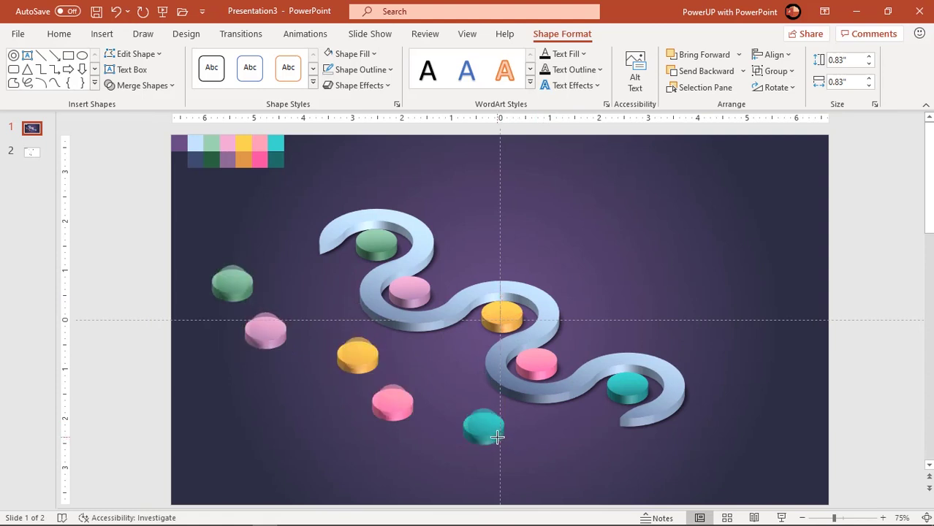
{"action": "left_click_drag", "start_coordinate": [496, 436], "coordinate": [500, 442]}
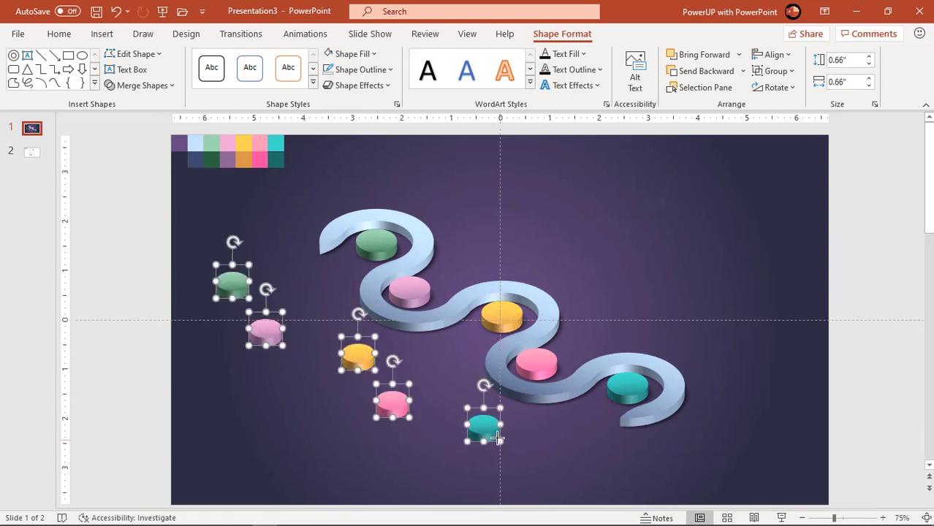
{"action": "key", "text": "Escape"}
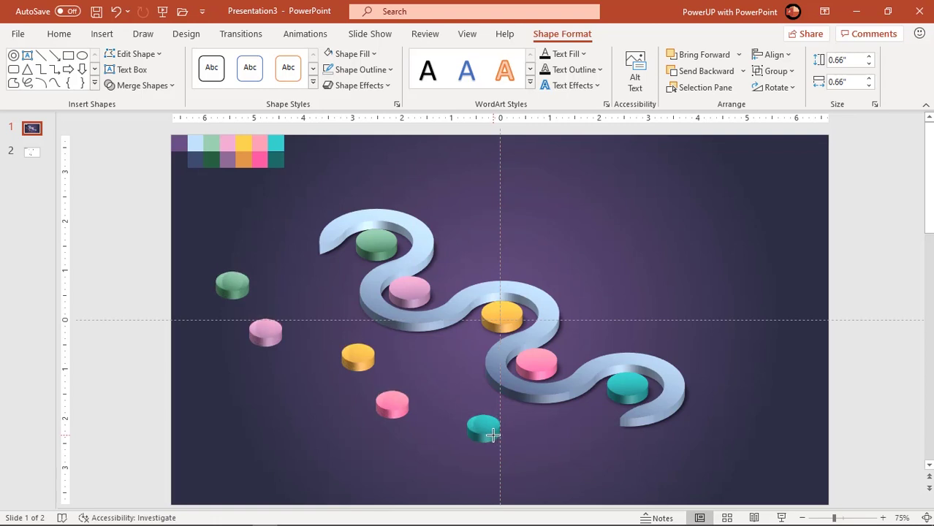
{"action": "left_click_drag", "start_coordinate": [493, 435], "coordinate": [500, 443]}
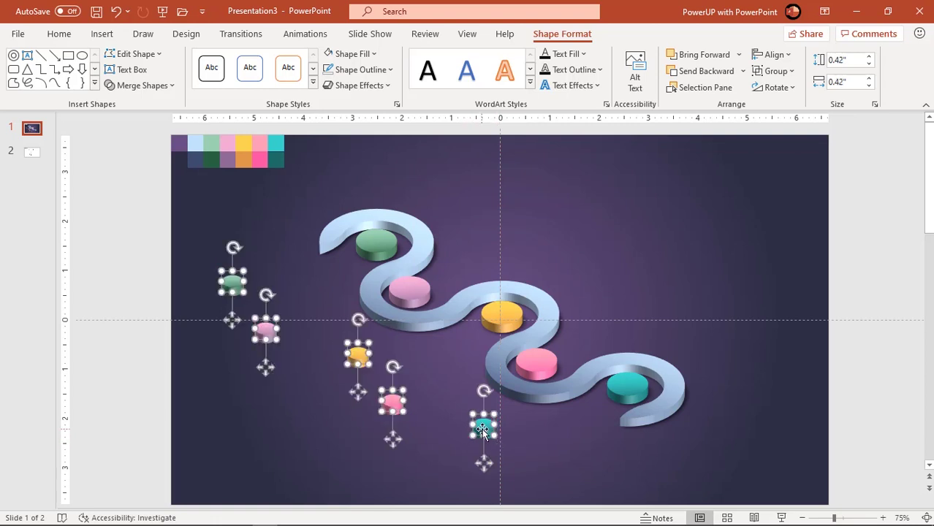
{"action": "right_click", "coordinate": [482, 431]}
- Give the small discs a 10 pt depth and resize them to 0.54 inches
{"action": "left_click", "coordinate": [522, 396]}
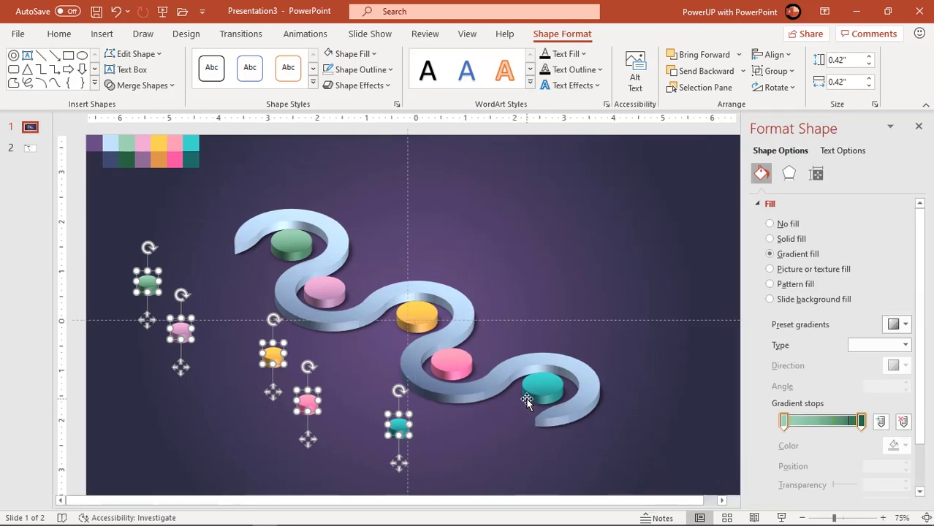
{"action": "left_click", "coordinate": [789, 173]}
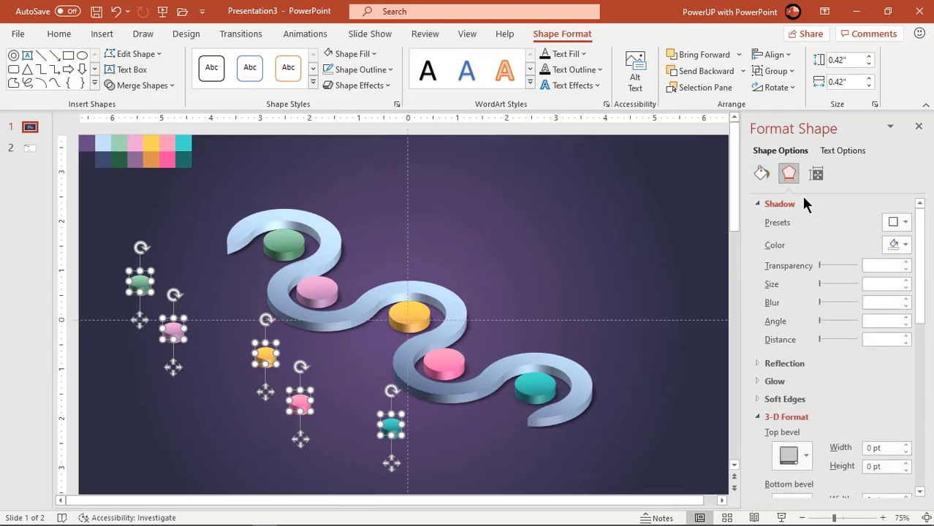
{"action": "left_click_drag", "start_coordinate": [920, 308], "coordinate": [919, 371]}
{"action": "type", "text": "10 pt"}
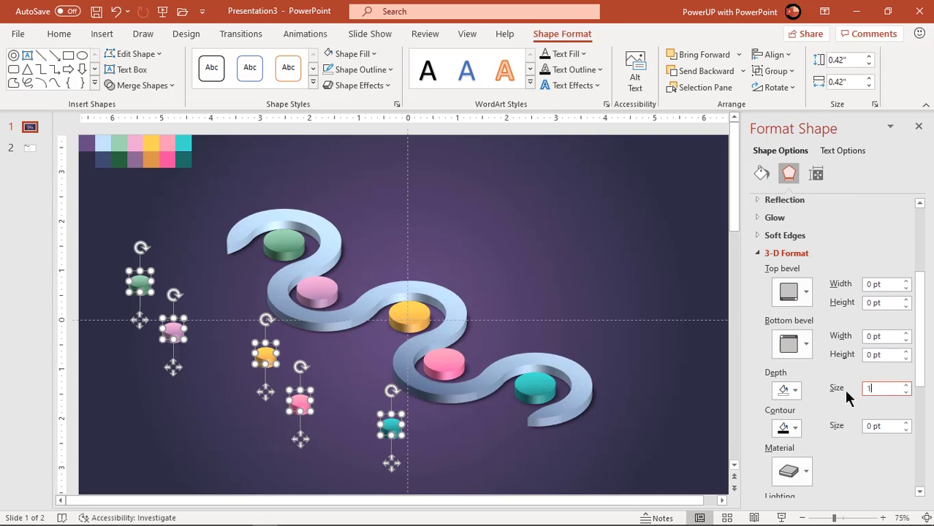
{"action": "left_click", "coordinate": [919, 126]}
{"action": "scroll", "coordinate": [484, 456], "scroll_direction": "up", "scroll_amount": 5}
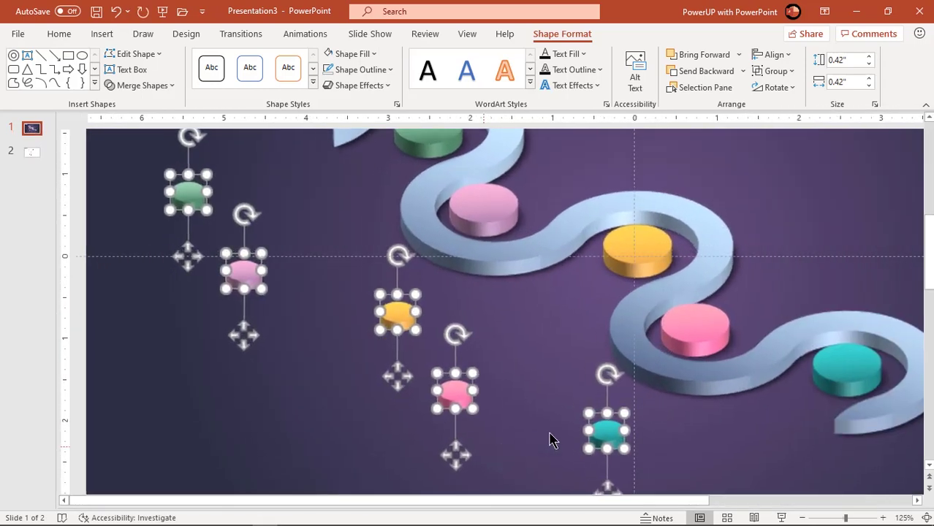
{"action": "left_click_drag", "start_coordinate": [627, 449], "coordinate": [630, 451]}
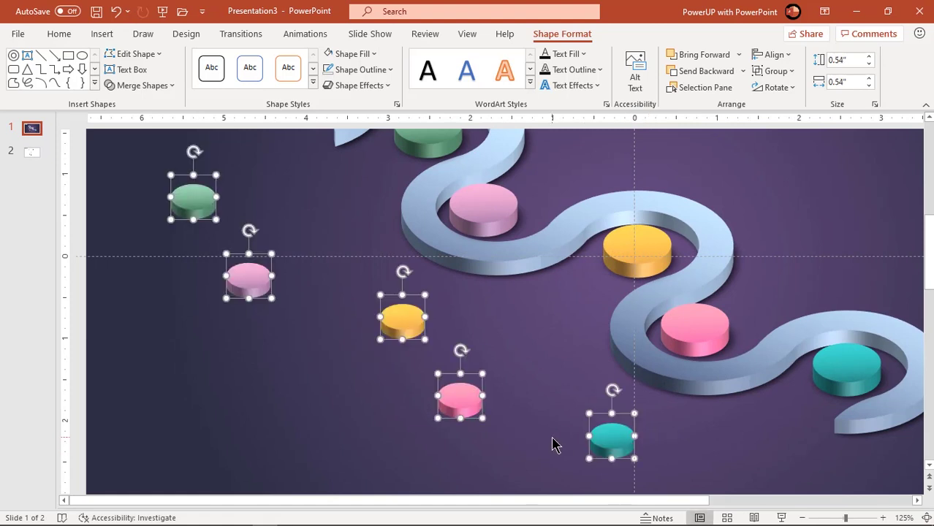
{"action": "scroll", "coordinate": [554, 445], "scroll_direction": "down", "scroll_amount": 3}
- Place each small disc on the ribbon beside its matching large disc, green through teal
{"action": "left_click", "coordinate": [244, 390]}
{"action": "scroll", "coordinate": [244, 390], "scroll_direction": "up", "scroll_amount": 1}
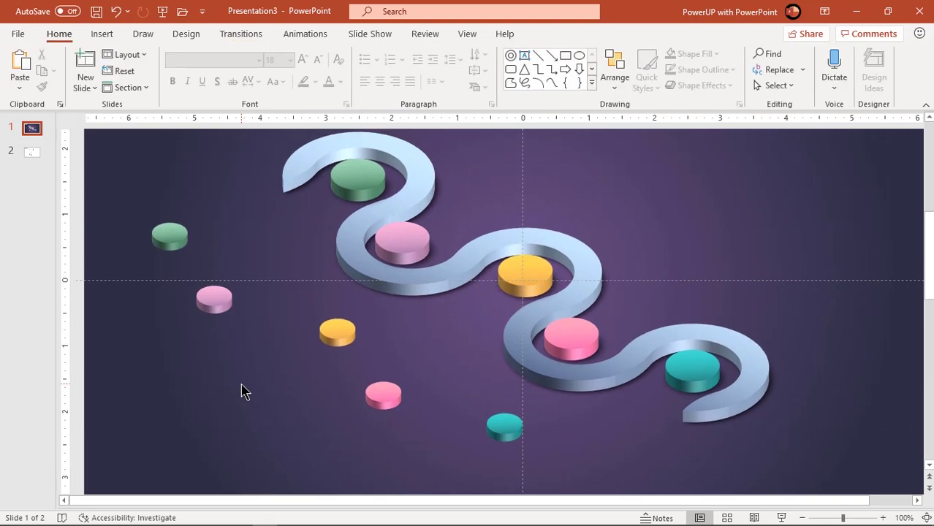
{"action": "scroll", "coordinate": [244, 389], "scroll_direction": "up", "scroll_amount": 2}
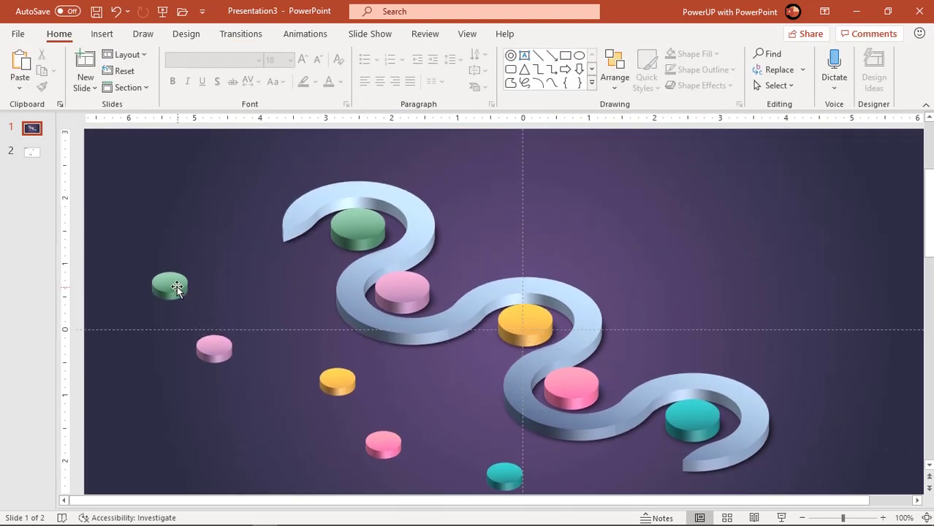
{"action": "left_click_drag", "start_coordinate": [177, 287], "coordinate": [405, 195]}
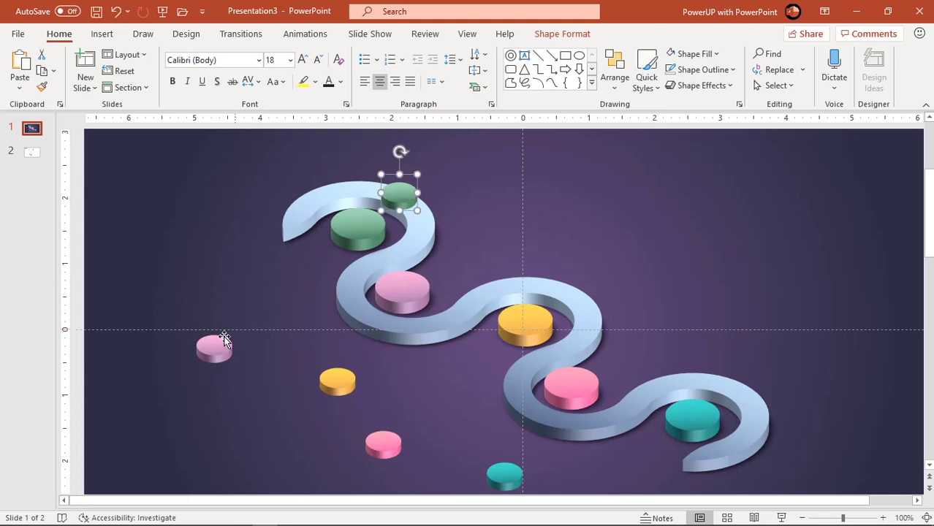
{"action": "left_click_drag", "start_coordinate": [218, 347], "coordinate": [358, 310]}
{"action": "left_click_drag", "start_coordinate": [337, 381], "coordinate": [566, 290]}
{"action": "left_click_drag", "start_coordinate": [383, 443], "coordinate": [530, 394]}
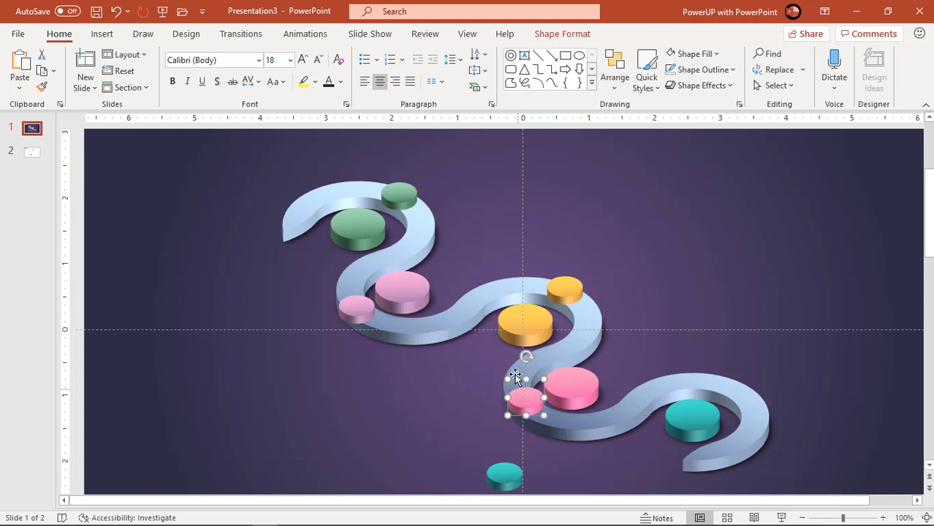
{"action": "left_click_drag", "start_coordinate": [363, 308], "coordinate": [363, 300]}
{"action": "left_click_drag", "start_coordinate": [505, 476], "coordinate": [729, 384]}
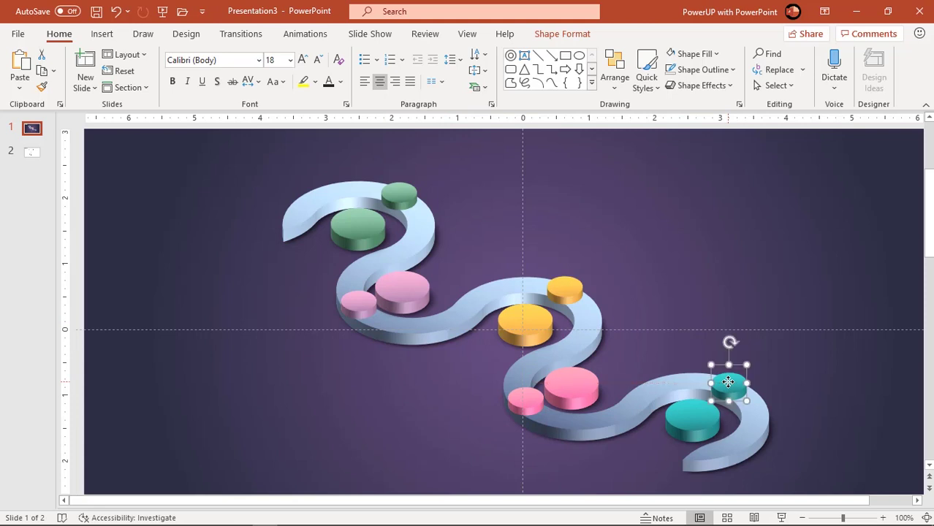
- Copy the numbers 01–05, the step icons and the HEADING text from slide 2 onto slide 1
{"action": "scroll", "coordinate": [587, 424], "scroll_direction": "down", "scroll_amount": 2}
{"action": "left_click", "coordinate": [410, 388]}
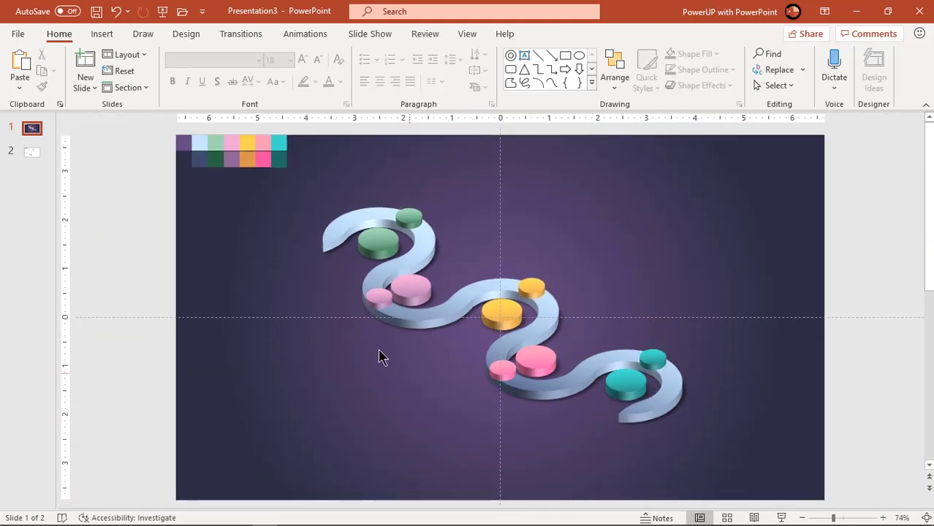
{"action": "left_click", "coordinate": [32, 152]}
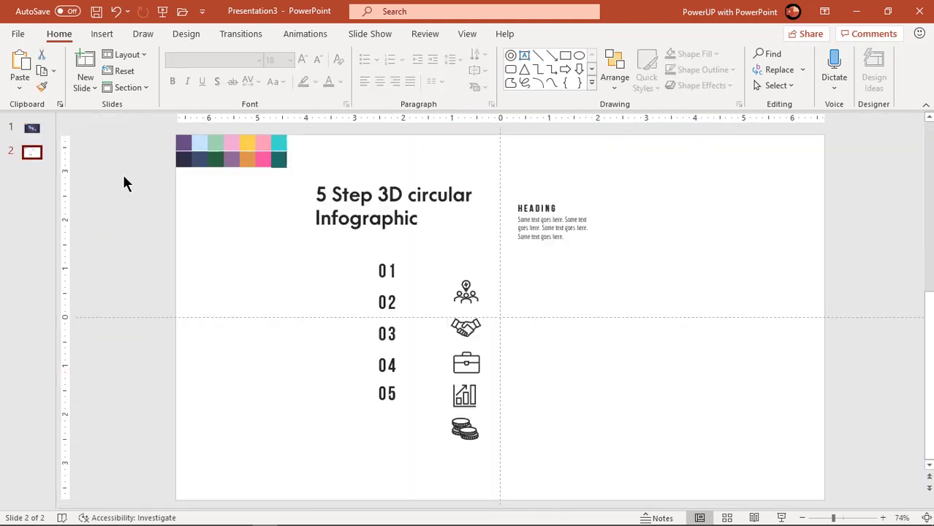
{"action": "left_click_drag", "start_coordinate": [349, 254], "coordinate": [504, 456]}
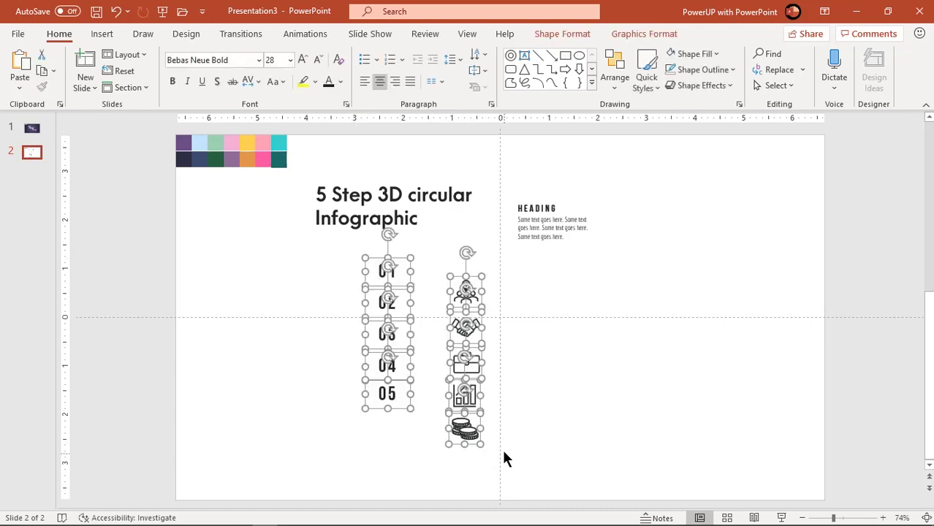
{"action": "left_click", "coordinate": [548, 232], "text": "shift"}
{"action": "left_click", "coordinate": [31, 132]}
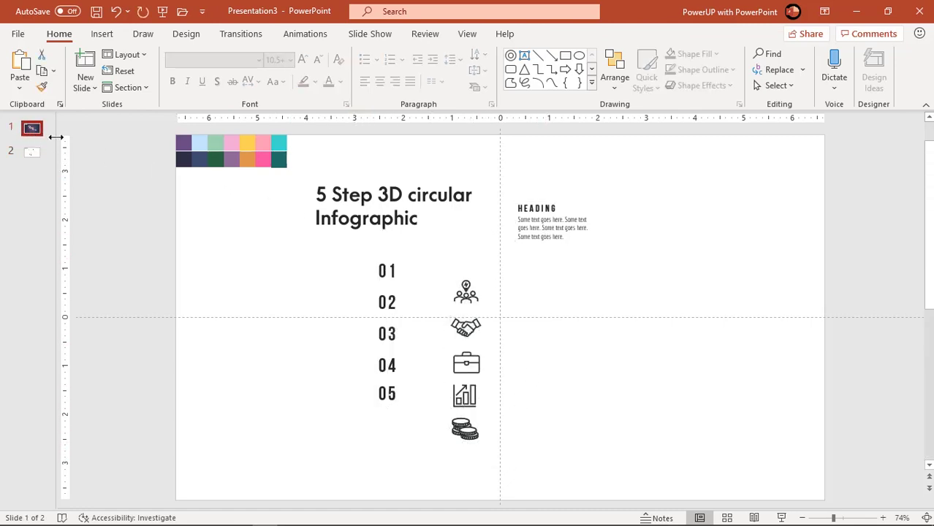
{"action": "key", "text": "ctrl+v"}
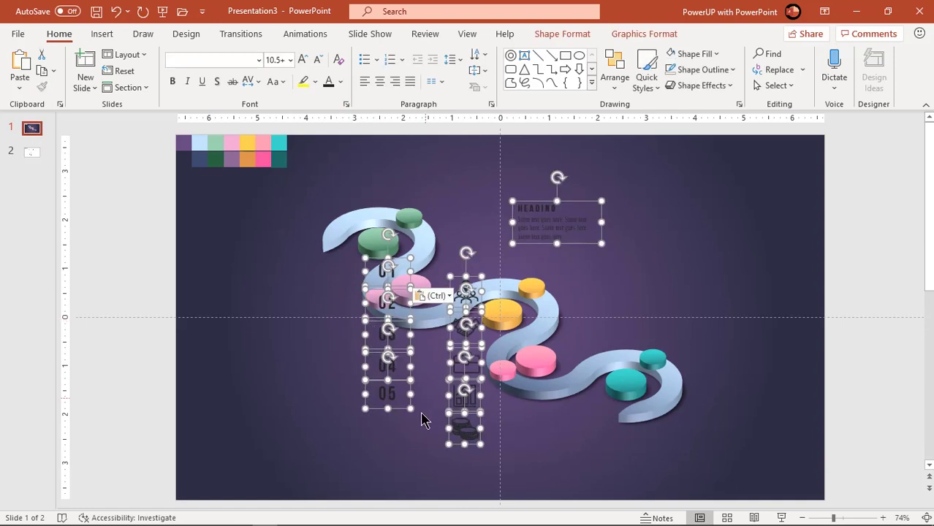
- Move the pasted items left of the ribbon and raise the HEADING text near the ribbon's top
{"action": "left_click_drag", "start_coordinate": [394, 410], "coordinate": [273, 431]}
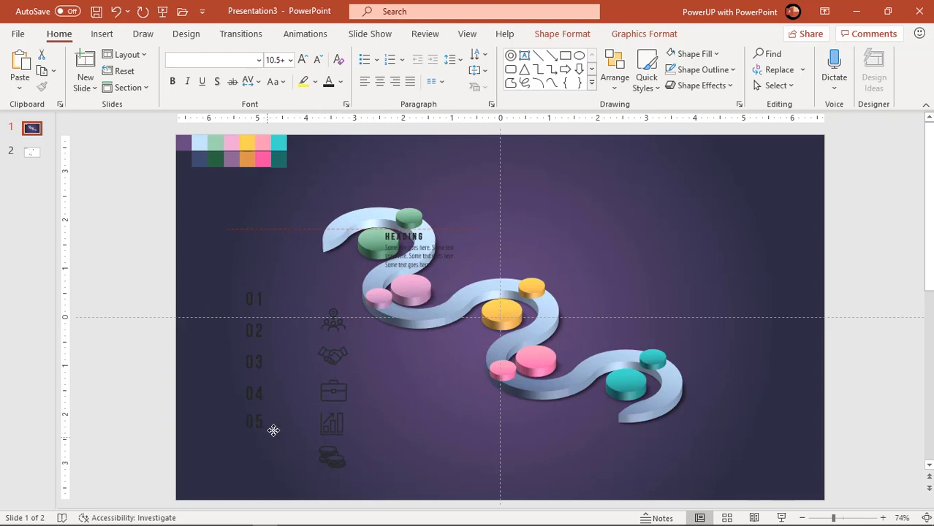
{"action": "left_click", "coordinate": [501, 231]}
{"action": "left_click_drag", "start_coordinate": [451, 246], "coordinate": [529, 207]}
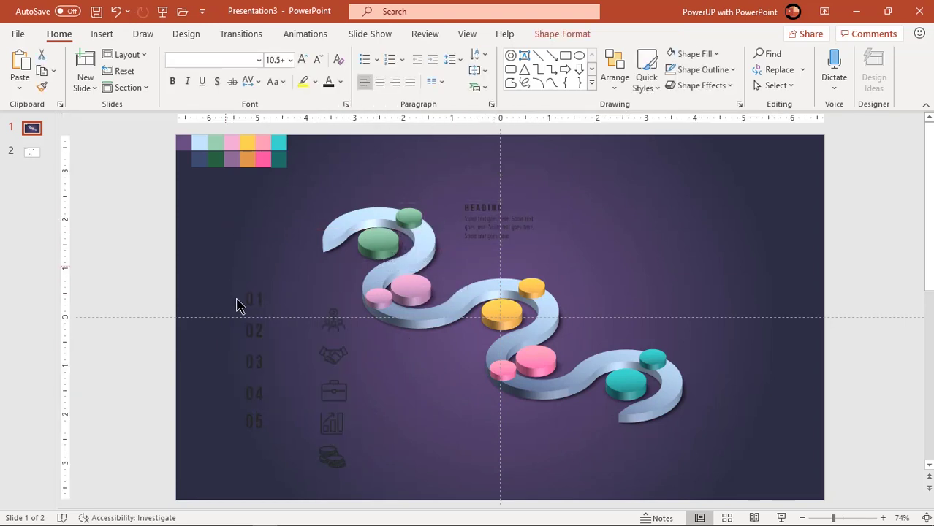
{"action": "left_click_drag", "start_coordinate": [225, 265], "coordinate": [285, 453]}
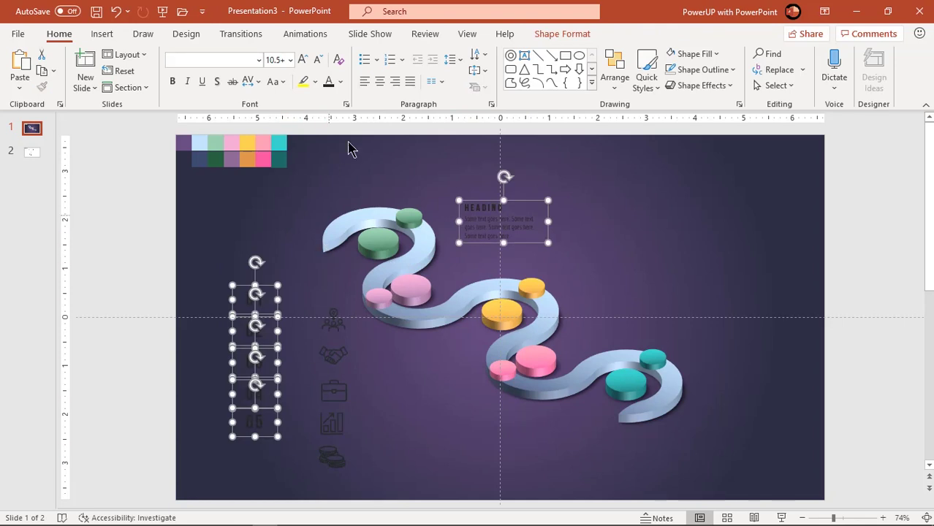
- Make the 01–05 number labels white
{"action": "left_click", "coordinate": [340, 81]}
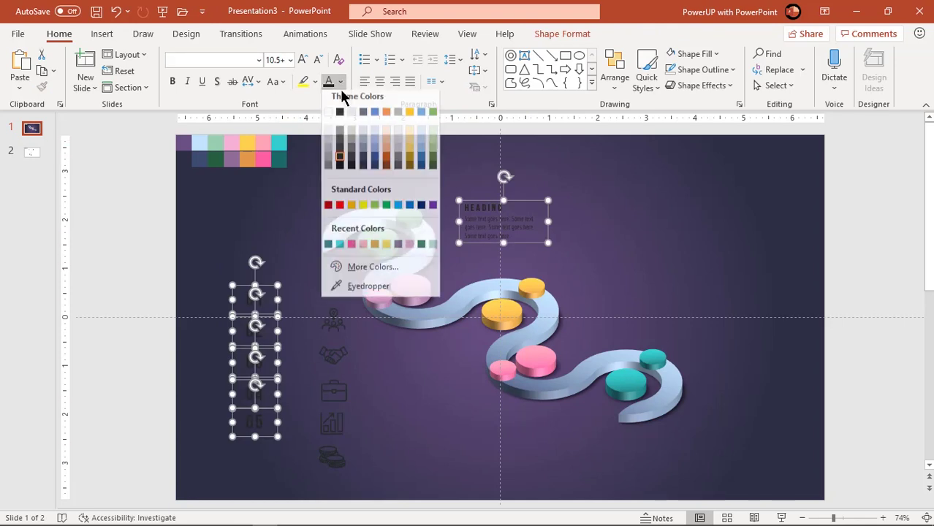
{"action": "left_click", "coordinate": [327, 141]}
{"action": "left_click", "coordinate": [267, 253]}
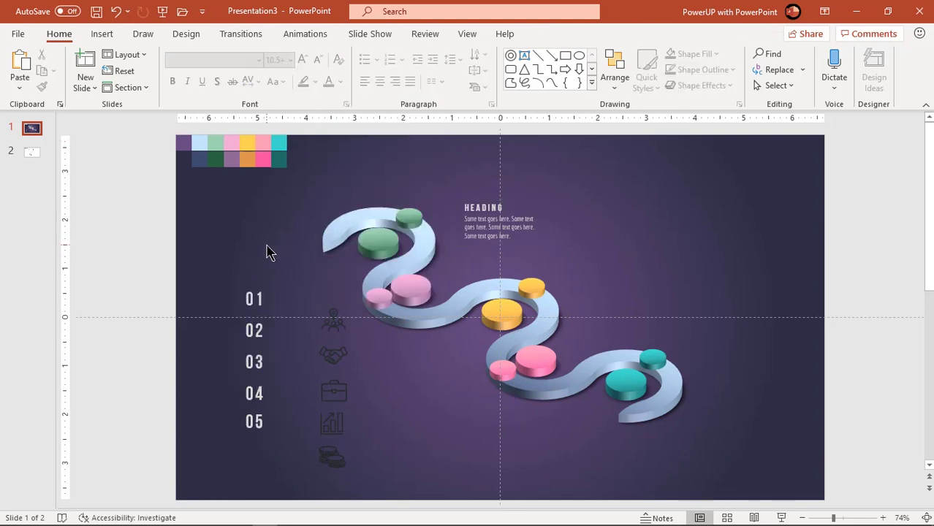
- Tilt the five number labels with a Parallel 3-D Rotation preset
{"action": "left_click_drag", "start_coordinate": [196, 279], "coordinate": [285, 448]}
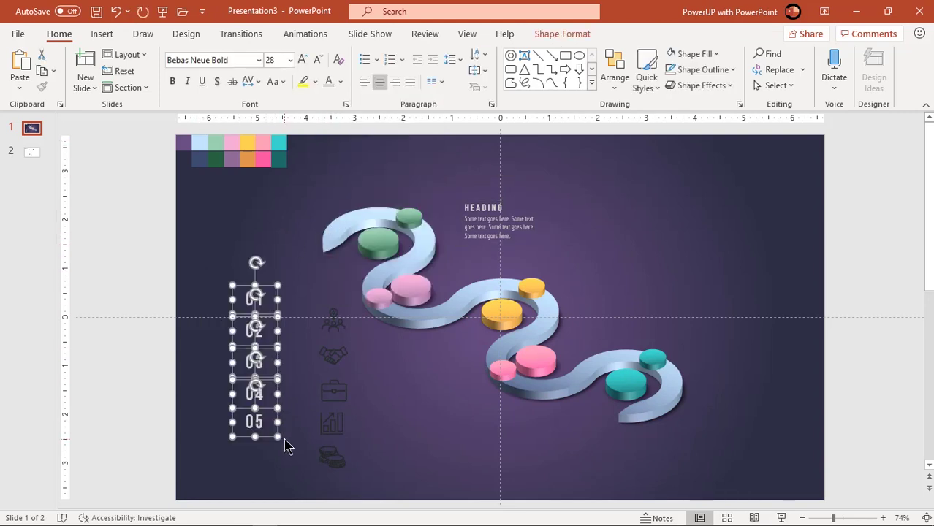
{"action": "left_click", "coordinate": [529, 38]}
{"action": "left_click", "coordinate": [385, 86]}
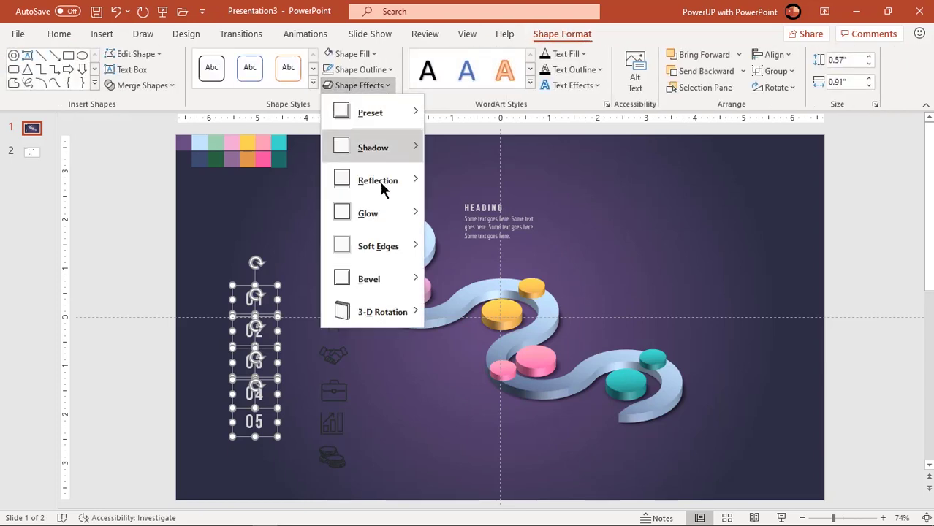
{"action": "mouse_move", "coordinate": [379, 312]}
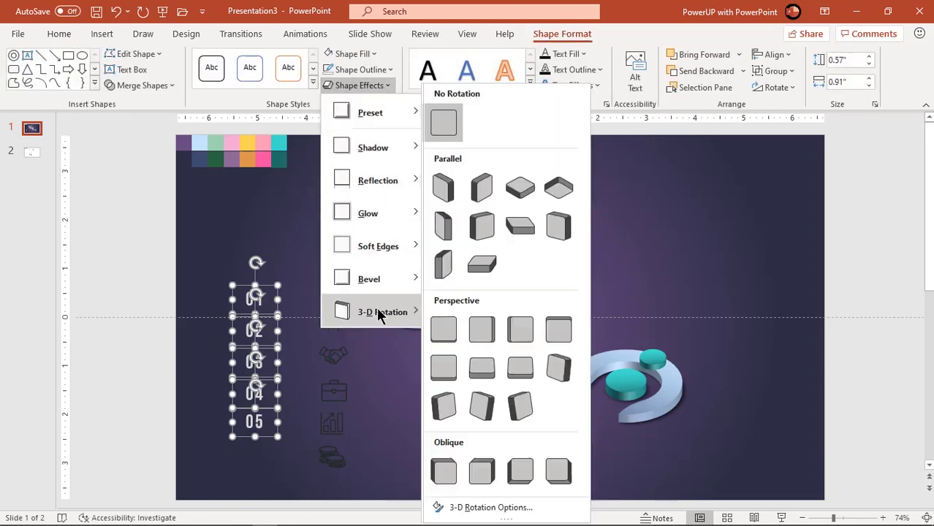
{"action": "left_click", "coordinate": [522, 193]}
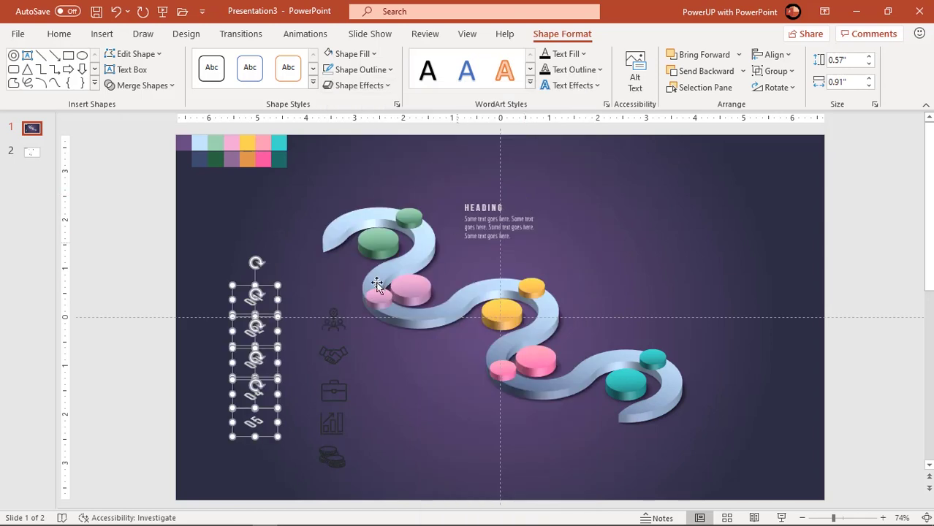
{"action": "left_click", "coordinate": [312, 290]}
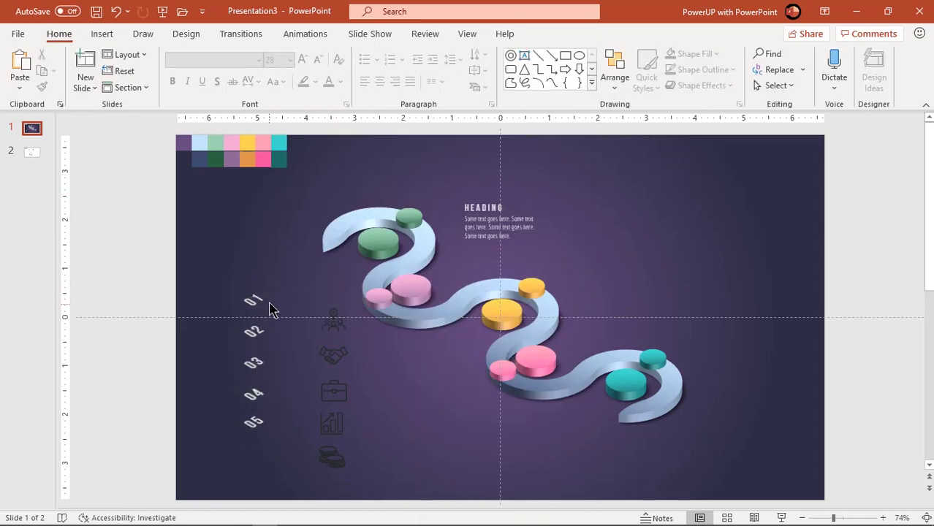
- Place labels 01–05 on the small green, pink, yellow, lower pink and teal discs
{"action": "left_click", "coordinate": [269, 310]}
{"action": "left_click_drag", "start_coordinate": [311, 299], "coordinate": [424, 228]}
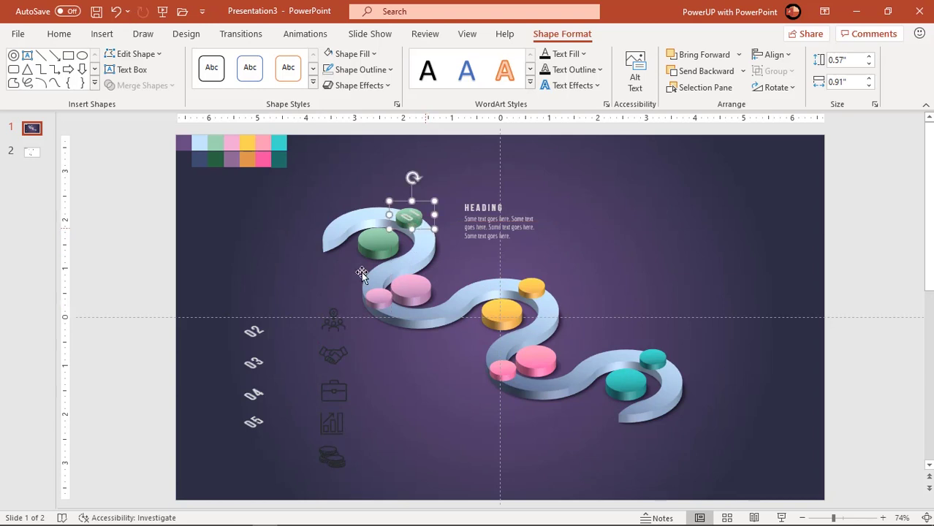
{"action": "left_click", "coordinate": [264, 346]}
{"action": "left_click_drag", "start_coordinate": [262, 344], "coordinate": [379, 298]}
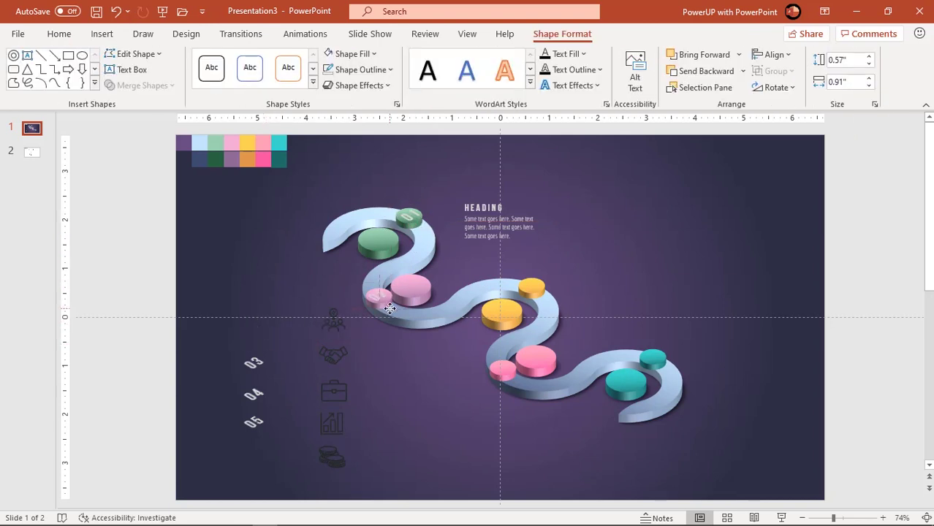
{"action": "left_click", "coordinate": [269, 374]}
{"action": "left_click_drag", "start_coordinate": [270, 377], "coordinate": [548, 301]}
{"action": "left_click", "coordinate": [256, 397]}
{"action": "left_click_drag", "start_coordinate": [256, 397], "coordinate": [512, 387]}
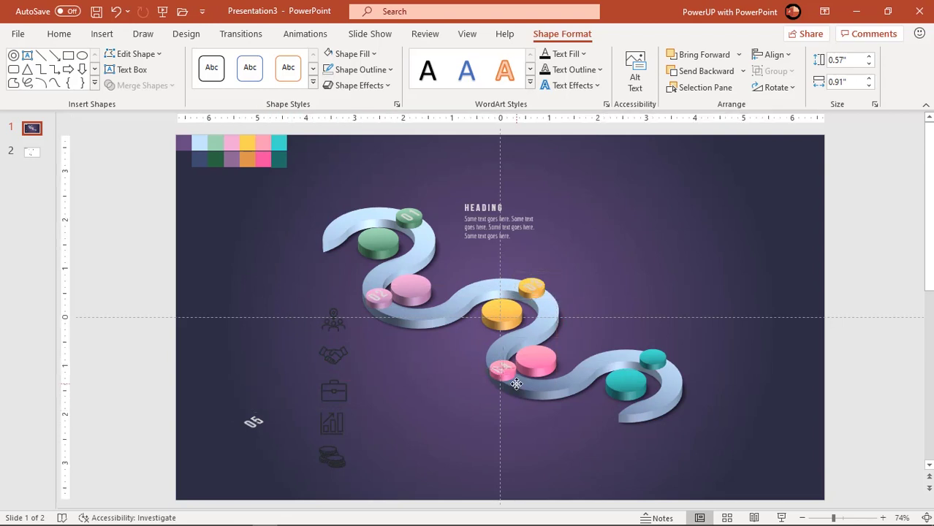
{"action": "left_click_drag", "start_coordinate": [260, 427], "coordinate": [660, 366]}
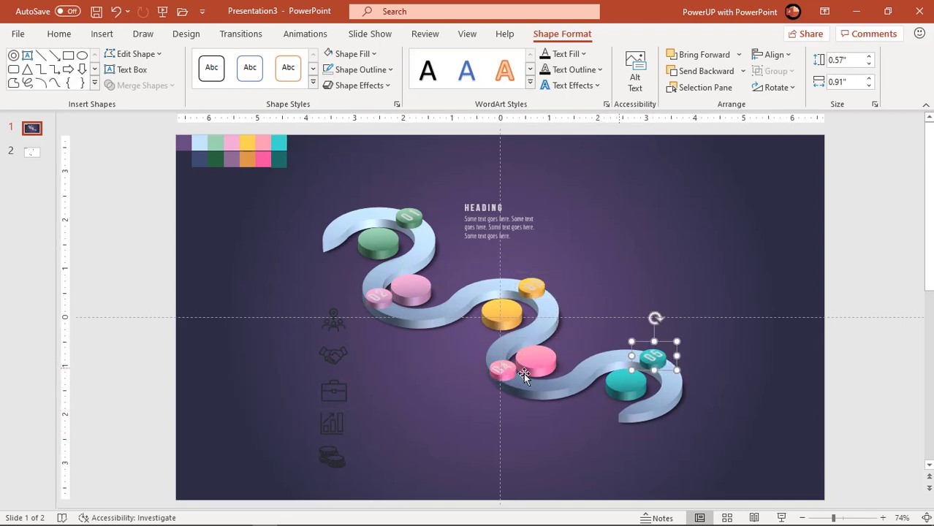
- Select all five number labels and set their font colour to white
{"action": "left_click", "coordinate": [500, 368], "text": "shift"}
{"action": "left_click", "coordinate": [532, 287], "text": "shift"}
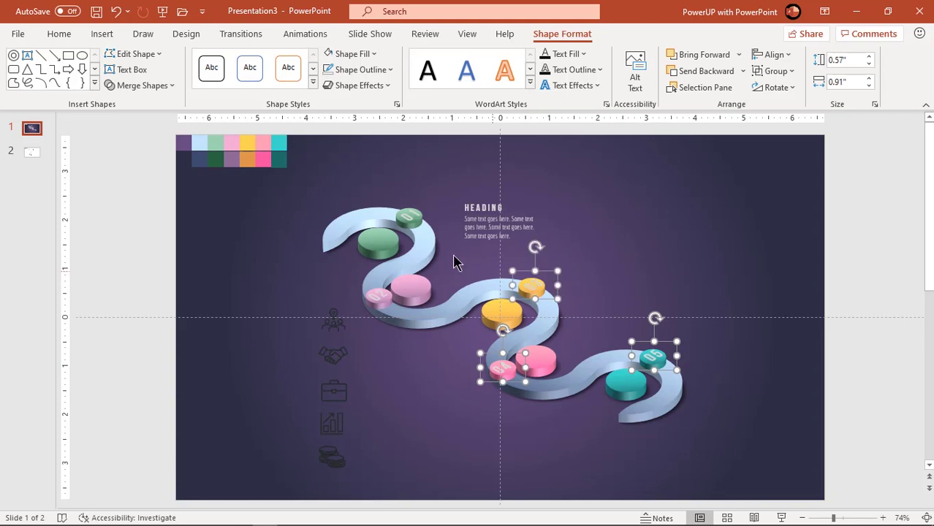
{"action": "left_click", "coordinate": [411, 215], "text": "shift"}
{"action": "left_click", "coordinate": [378, 296], "text": "shift"}
{"action": "left_click", "coordinate": [60, 35]}
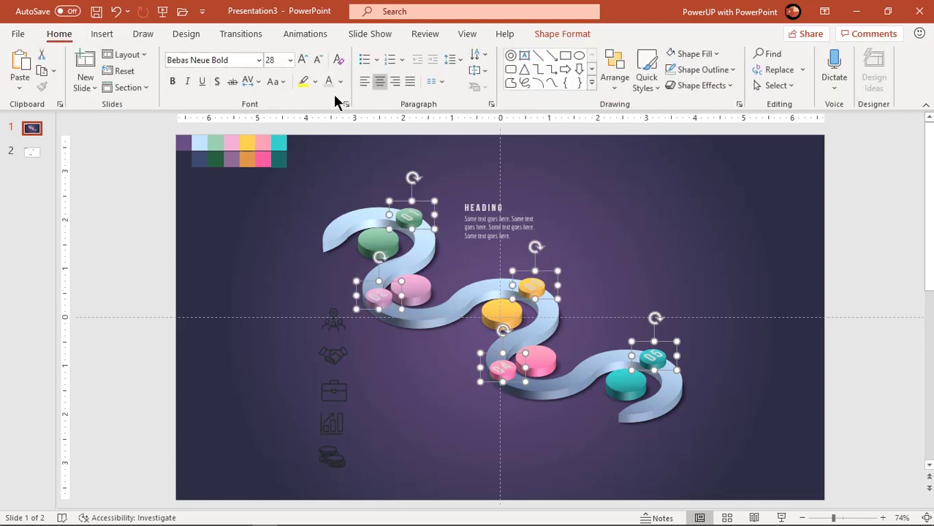
{"action": "left_click", "coordinate": [340, 84]}
{"action": "left_click", "coordinate": [325, 116]}
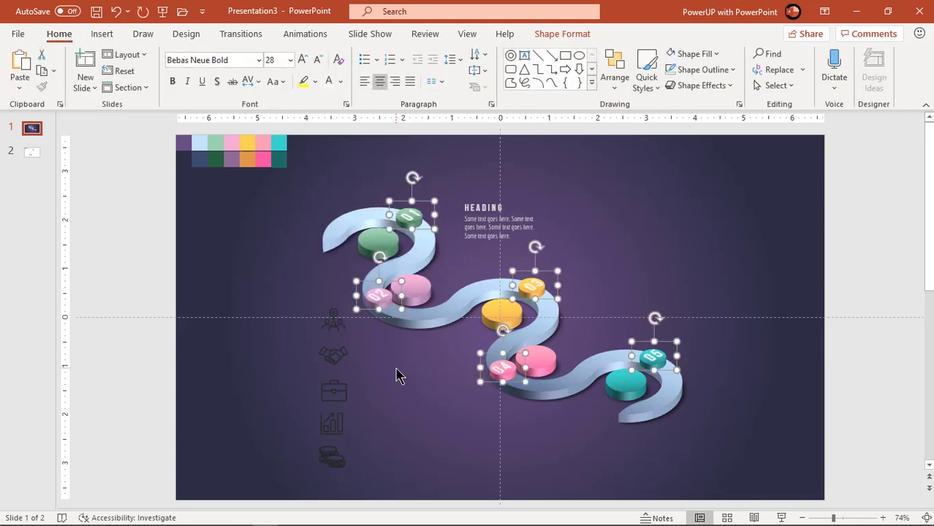
{"action": "left_click_drag", "start_coordinate": [290, 298], "coordinate": [372, 468]}
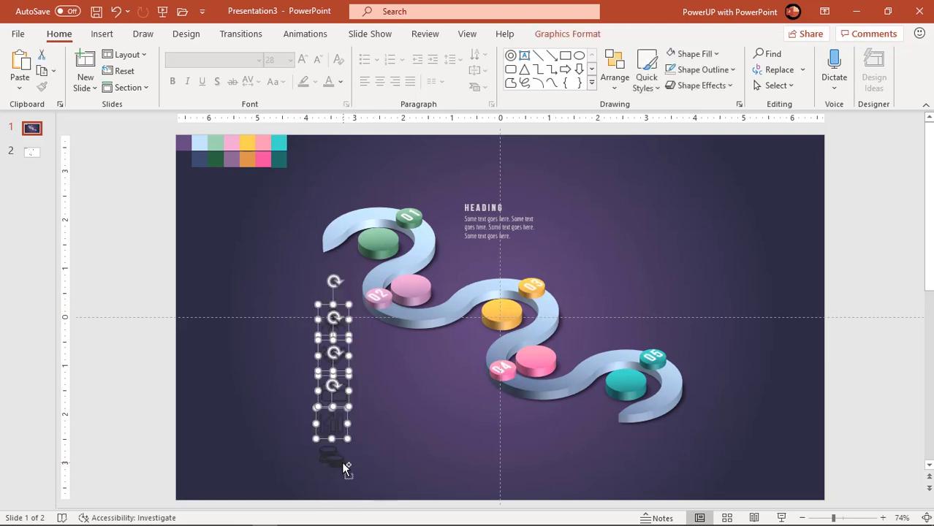
- Give the five icons a white outline and a Parallel 3-D Rotation preset
{"action": "left_click", "coordinate": [546, 34]}
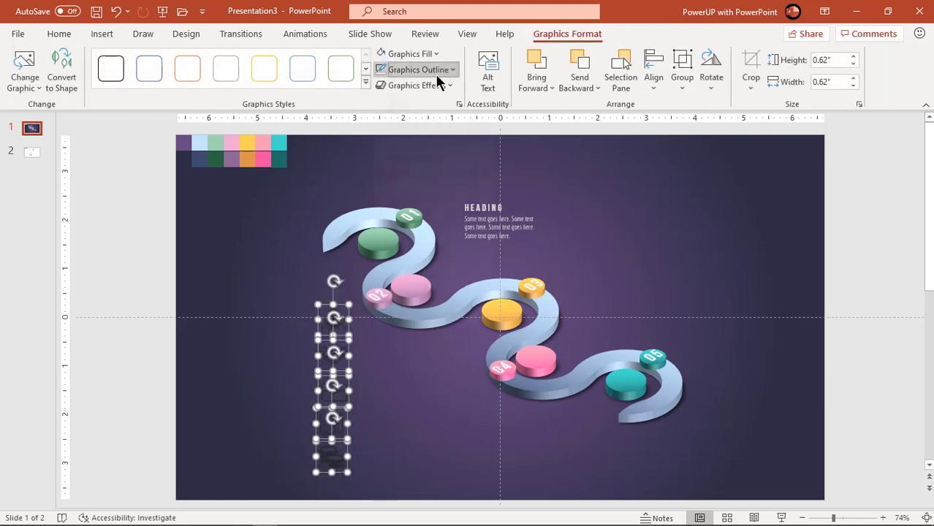
{"action": "left_click", "coordinate": [436, 72]}
{"action": "left_click", "coordinate": [379, 102]}
{"action": "left_click_drag", "start_coordinate": [365, 192], "coordinate": [342, 475]}
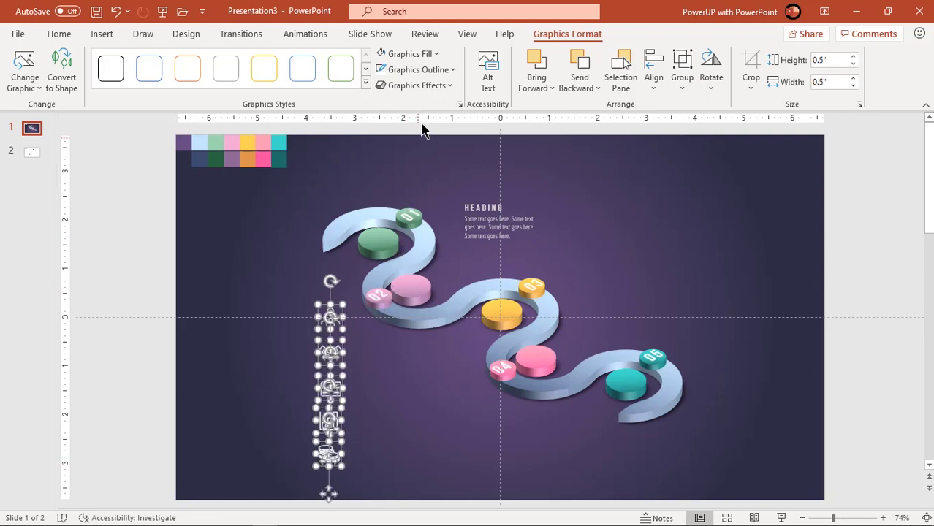
{"action": "left_click", "coordinate": [431, 86]}
{"action": "mouse_move", "coordinate": [436, 311]}
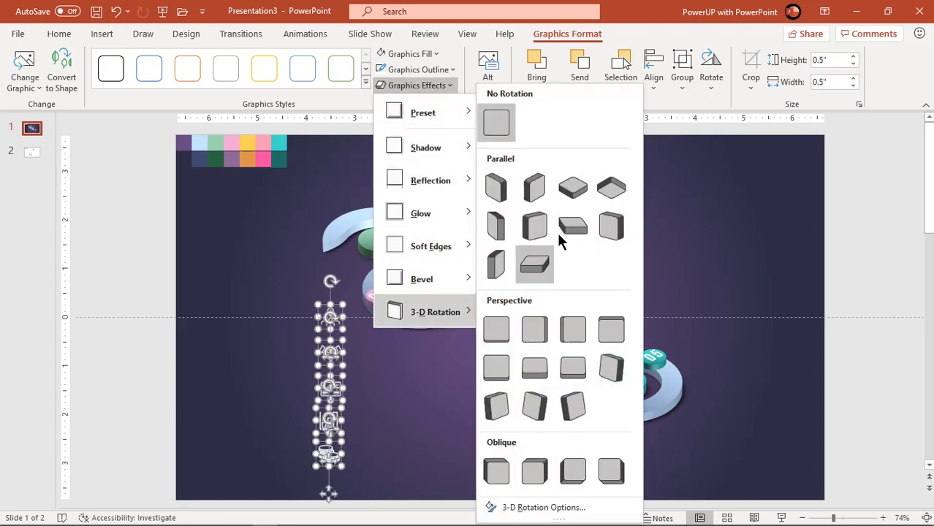
{"action": "left_click", "coordinate": [574, 195]}
{"action": "left_click", "coordinate": [390, 417]}
- Place the people, handshake, briefcase, chart and coins icons on the green, pink, yellow, lower pink and teal discs
{"action": "left_click", "coordinate": [331, 316]}
{"action": "left_click_drag", "start_coordinate": [331, 316], "coordinate": [382, 241]}
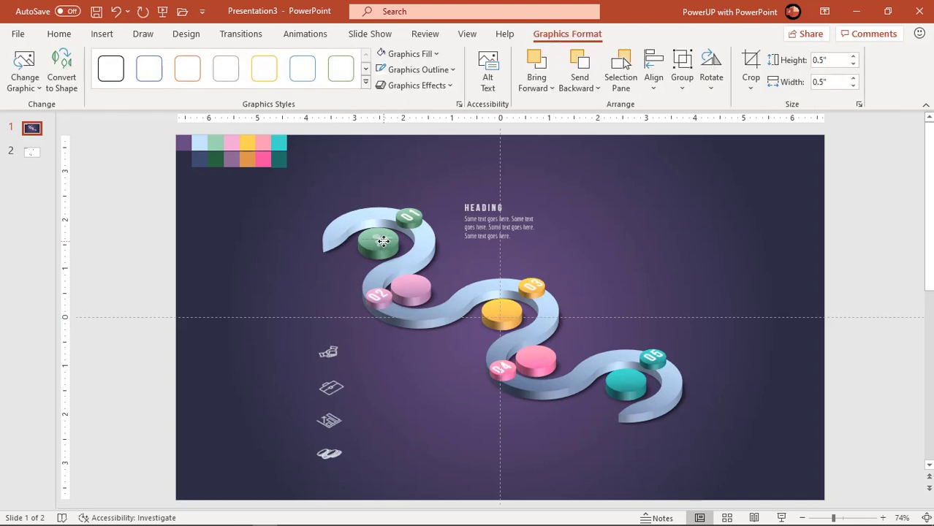
{"action": "left_click_drag", "start_coordinate": [328, 352], "coordinate": [415, 280]}
{"action": "left_click_drag", "start_coordinate": [331, 388], "coordinate": [501, 313]}
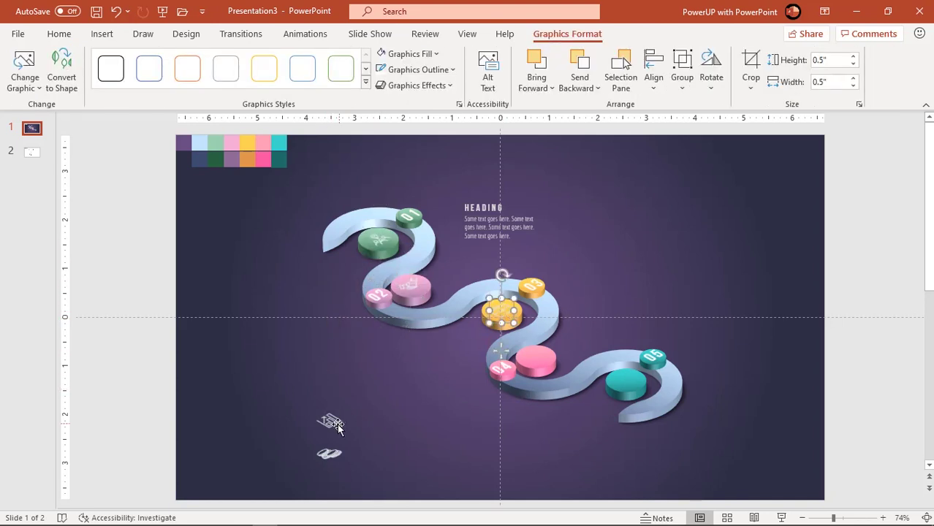
{"action": "left_click_drag", "start_coordinate": [337, 428], "coordinate": [537, 361]}
{"action": "left_click_drag", "start_coordinate": [329, 453], "coordinate": [627, 379]}
{"action": "left_click", "coordinate": [491, 243]}
- Duplicate the HEADING block beside discs 01, 02, 03, 04 and 05 around the ribbon
{"action": "left_click_drag", "start_coordinate": [491, 243], "coordinate": [336, 351]}
{"action": "left_click", "coordinate": [471, 232]}
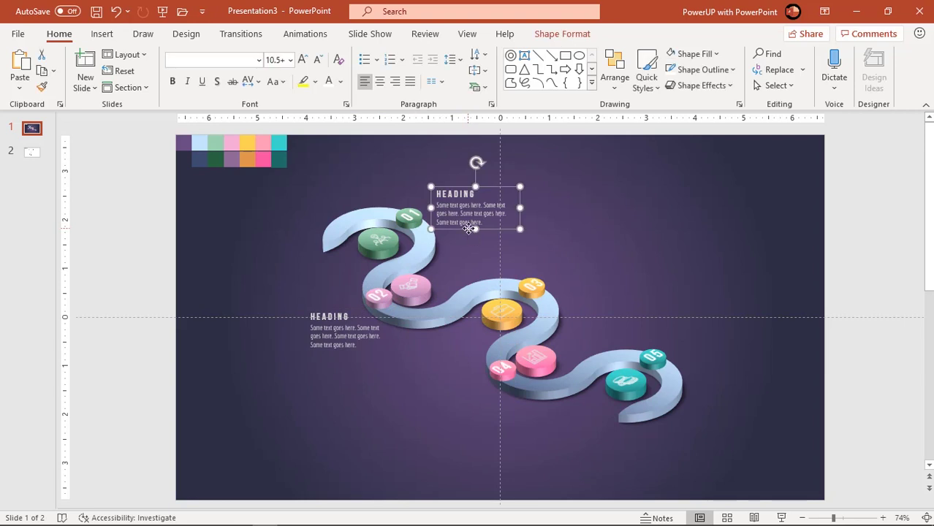
{"action": "left_click_drag", "start_coordinate": [472, 233], "coordinate": [582, 285]}
{"action": "left_click_drag", "start_coordinate": [583, 293], "coordinate": [694, 351]}
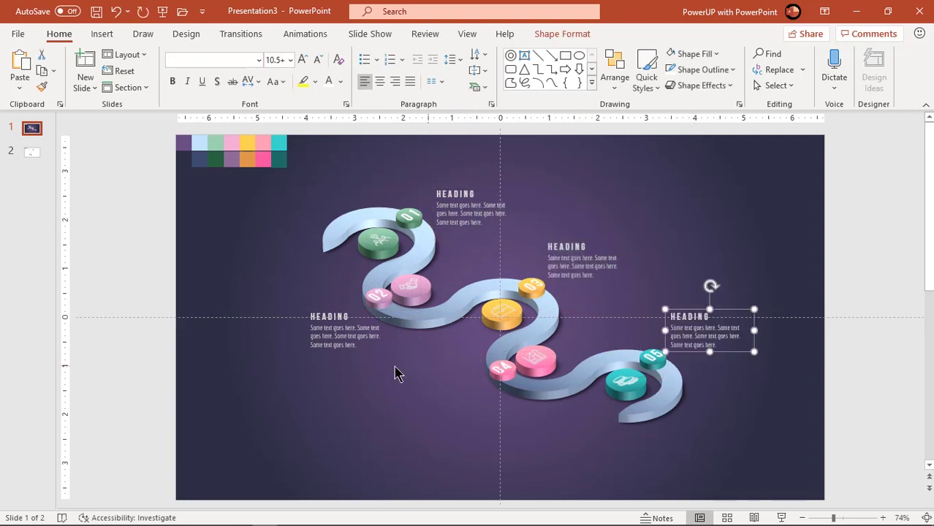
{"action": "left_click", "coordinate": [364, 352]}
{"action": "left_click_drag", "start_coordinate": [364, 352], "coordinate": [479, 423]}
{"action": "left_click", "coordinate": [384, 410]}
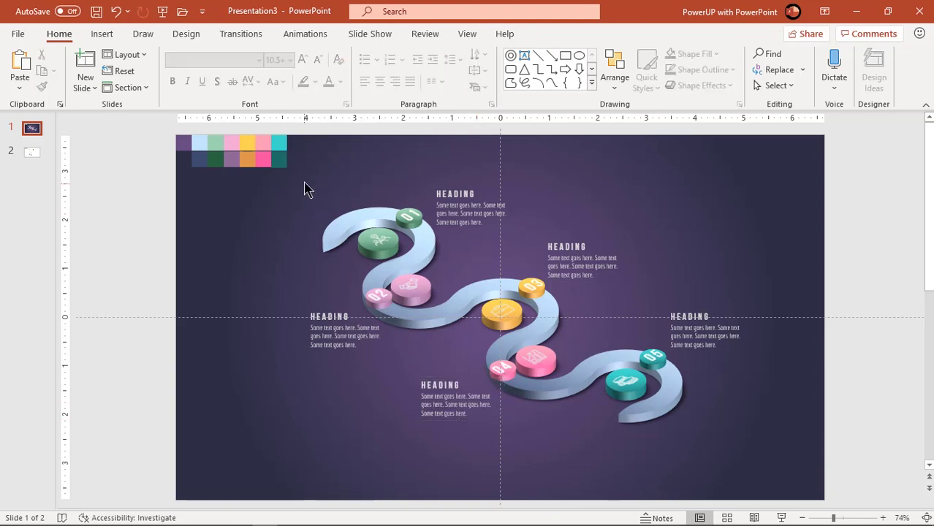
{"action": "left_click_drag", "start_coordinate": [307, 189], "coordinate": [157, 125]}
{"action": "left_click", "coordinate": [93, 143]}
- Paste the '5 Step 3D circular Infographic' title at slide 1's top-left in white
{"action": "scroll", "coordinate": [274, 219], "scroll_direction": "down", "scroll_amount": 2}
{"action": "left_click", "coordinate": [335, 231]}
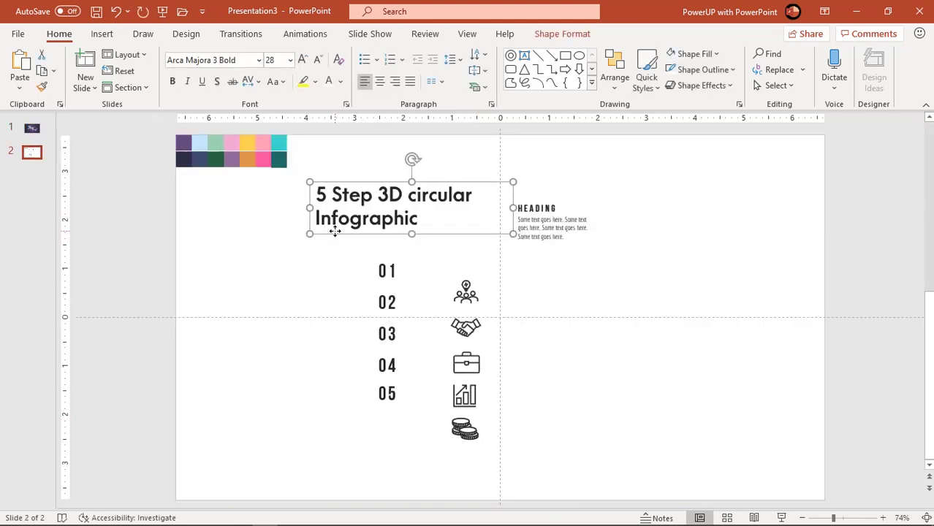
{"action": "left_click", "coordinate": [32, 129]}
{"action": "key", "text": "ctrl+v"}
{"action": "left_click_drag", "start_coordinate": [319, 232], "coordinate": [207, 203]}
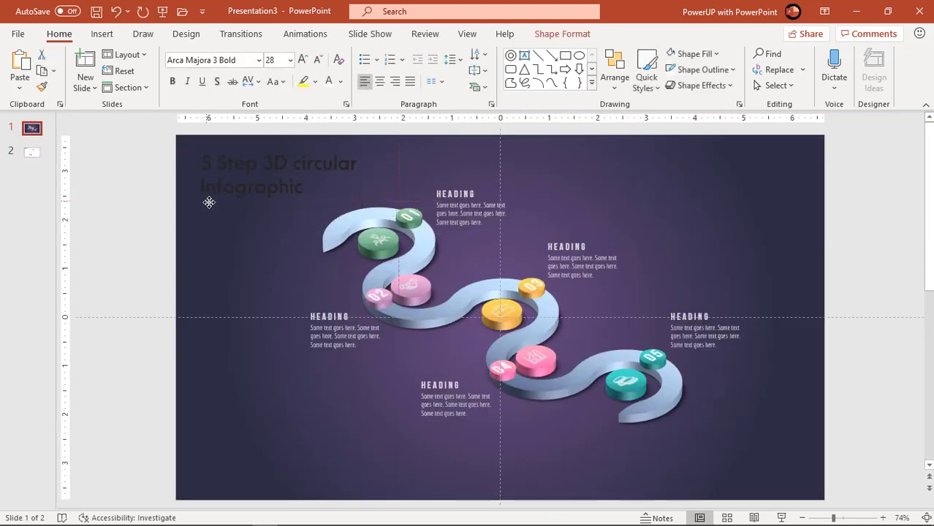
{"action": "left_click", "coordinate": [328, 82]}
{"action": "left_click", "coordinate": [245, 260]}
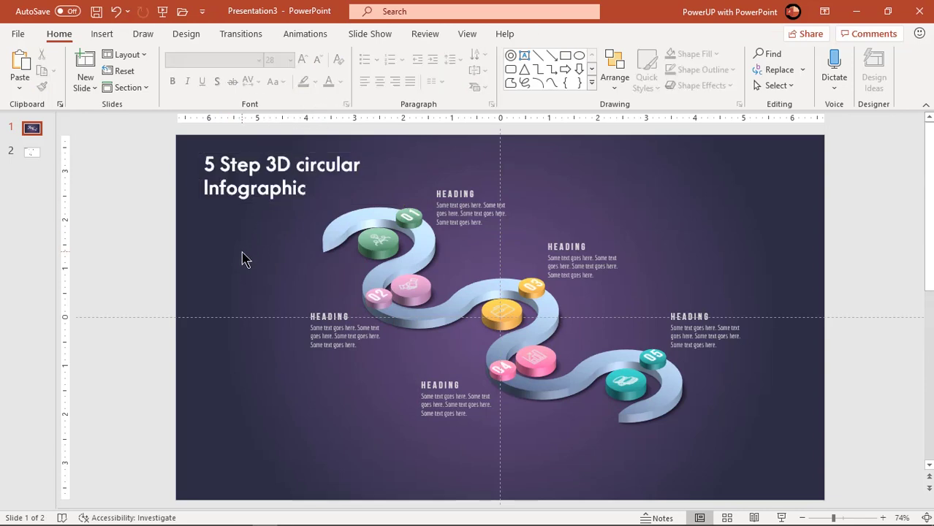